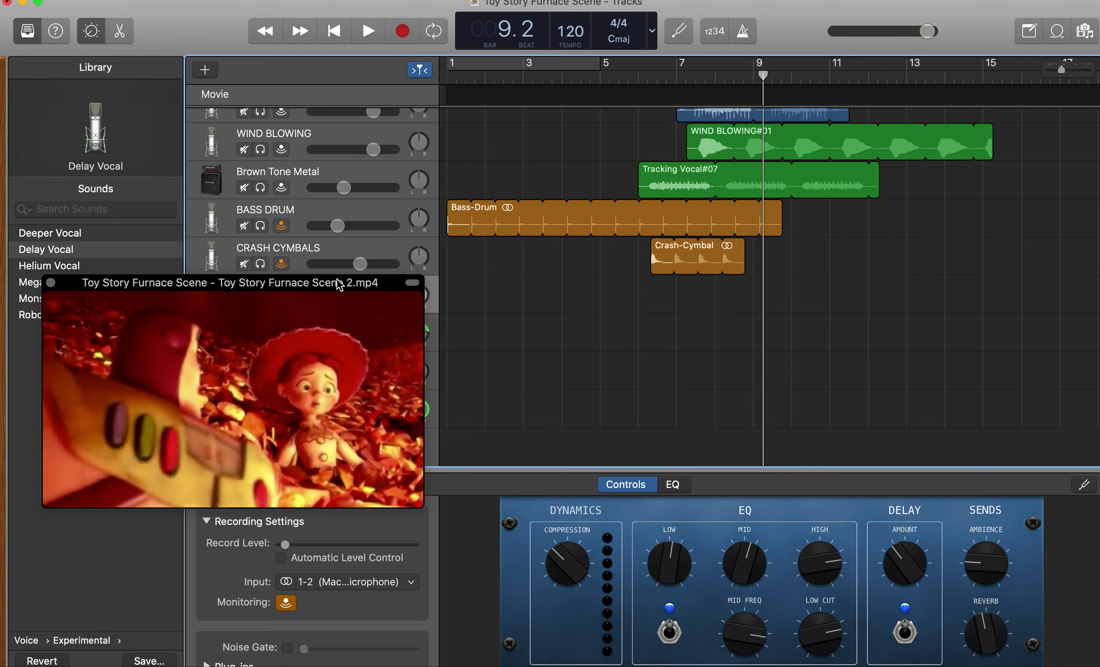
Step: Move the movie preview lower and scroll the track list up to HEAVY DISTORTED SCREAMS
{"action": "left_click_drag", "start_coordinate": [340, 282], "coordinate": [323, 351]}
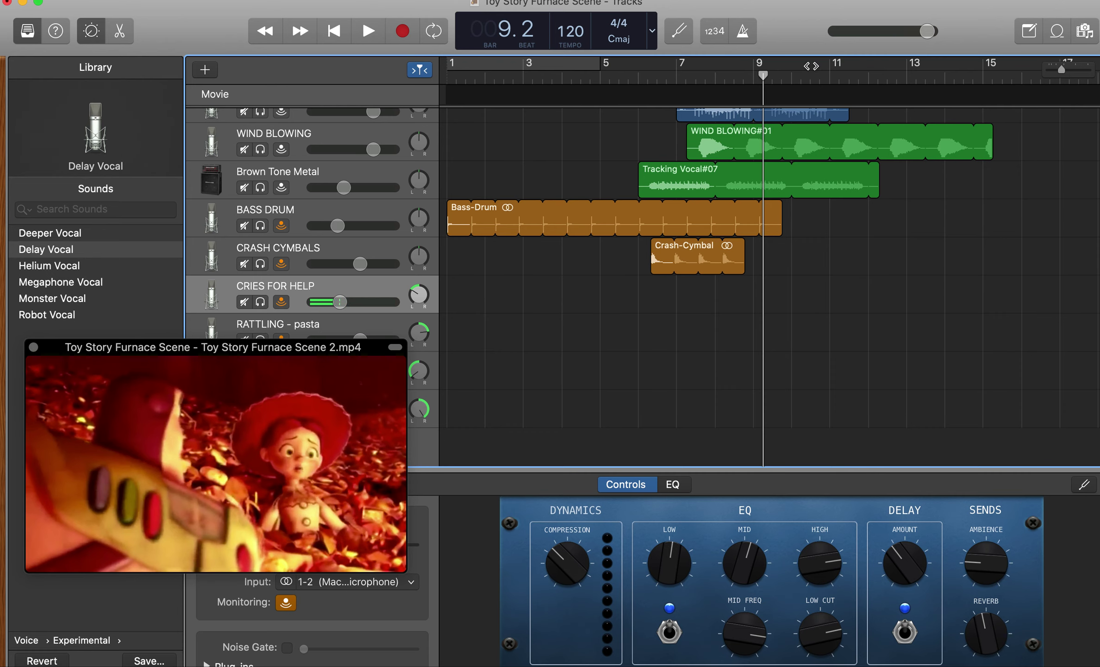
{"action": "scroll", "coordinate": [809, 251], "scroll_direction": "up", "scroll_amount": 4}
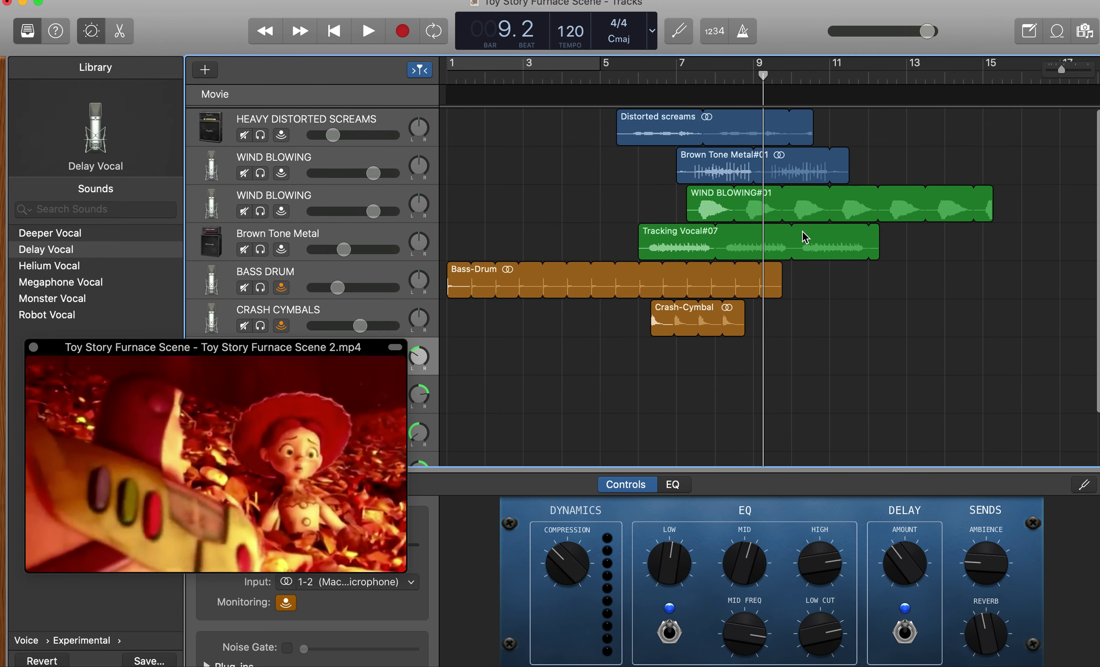
Step: Play the soundtrack louder from about bar 6, select the Distorted screams region, then rewind
{"action": "left_click", "coordinate": [653, 75]}
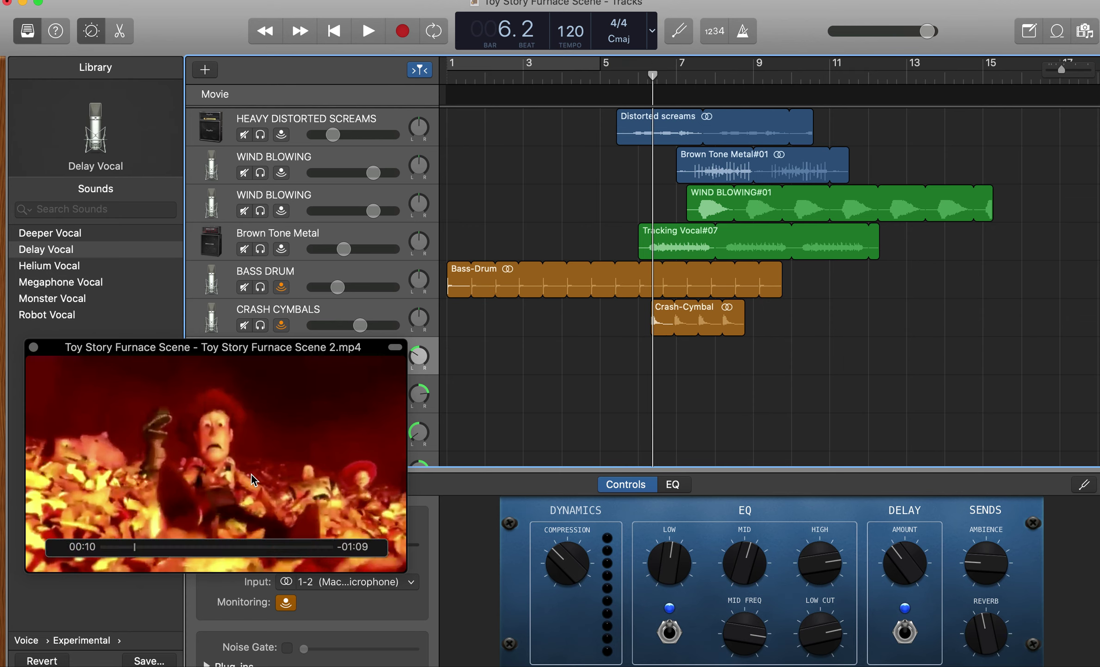
{"action": "key", "text": "XF86AudioRaiseVolume"}
{"action": "left_click", "coordinate": [368, 31]}
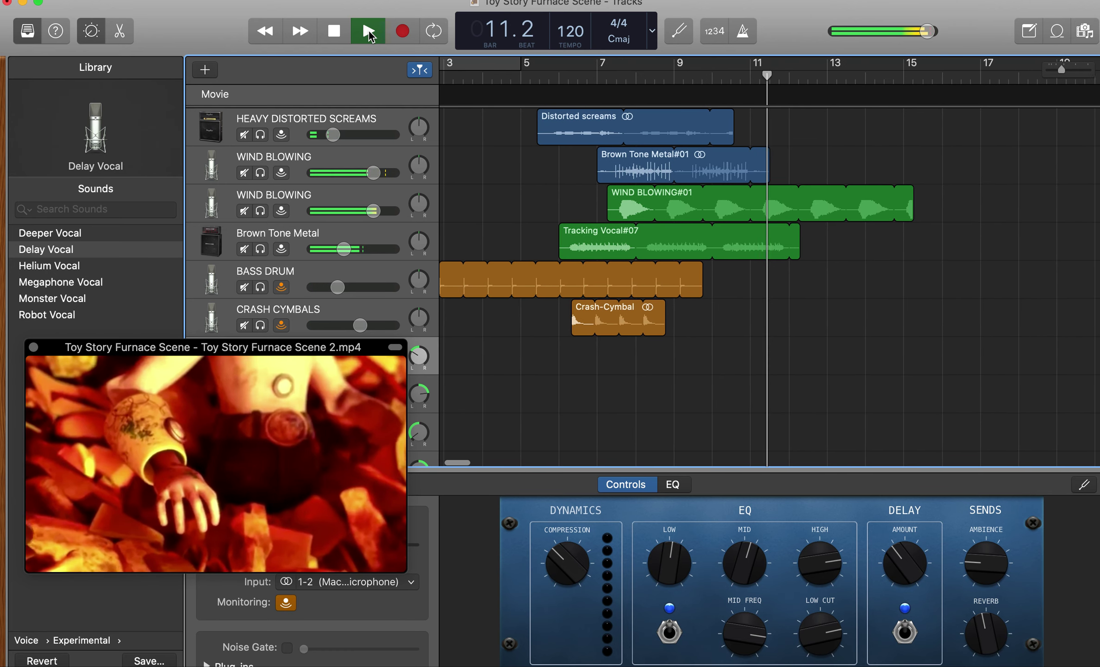
{"action": "left_click", "coordinate": [369, 31]}
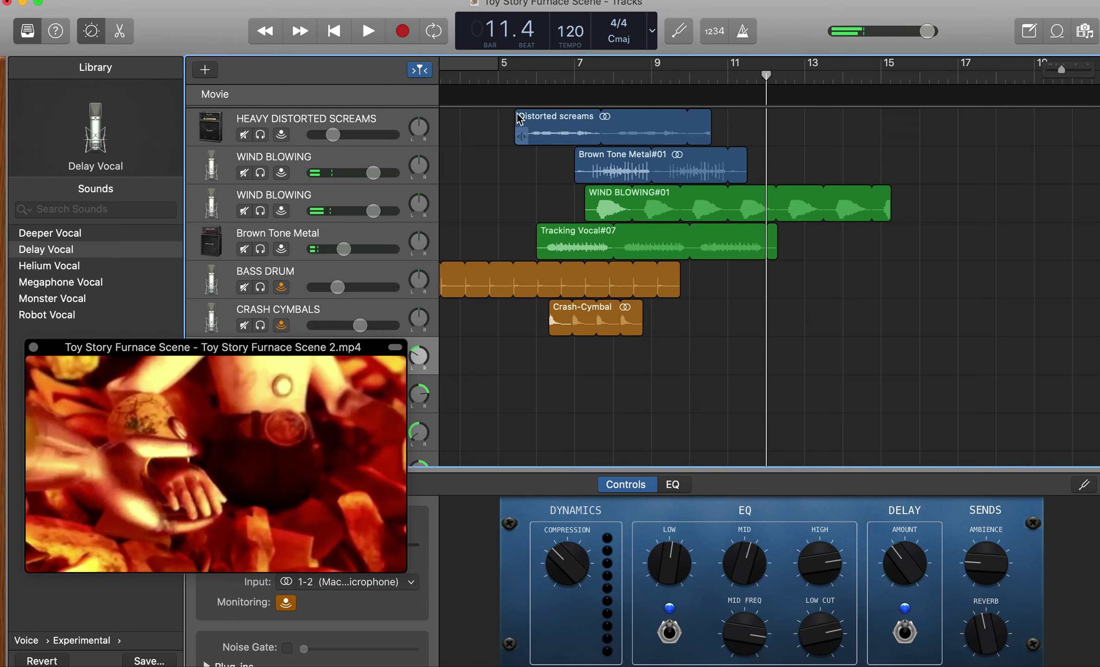
{"action": "left_click", "coordinate": [561, 123]}
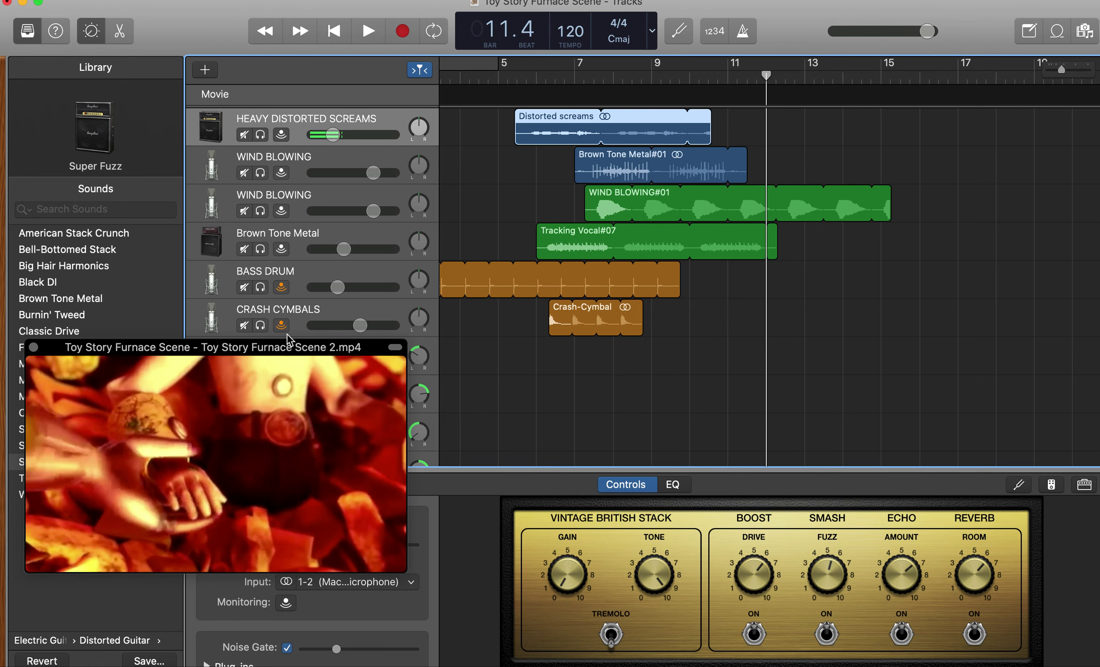
{"action": "left_click", "coordinate": [334, 31]}
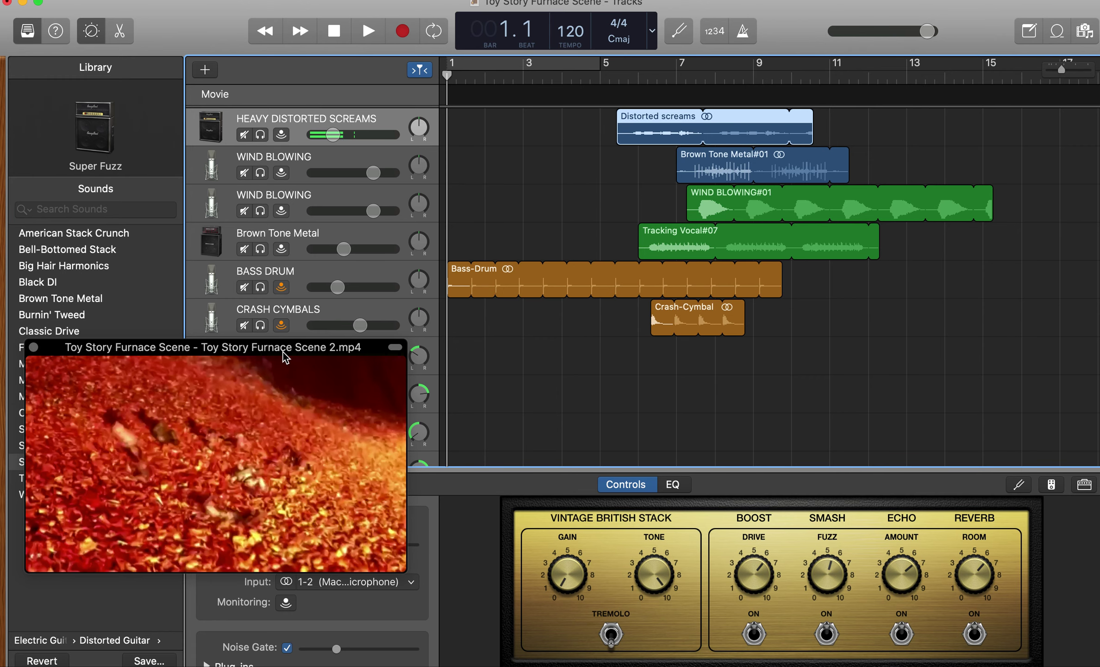
Step: Uncover and select the RATTLING - pasta track, then solo it
{"action": "left_click_drag", "start_coordinate": [286, 361], "coordinate": [300, 489]}
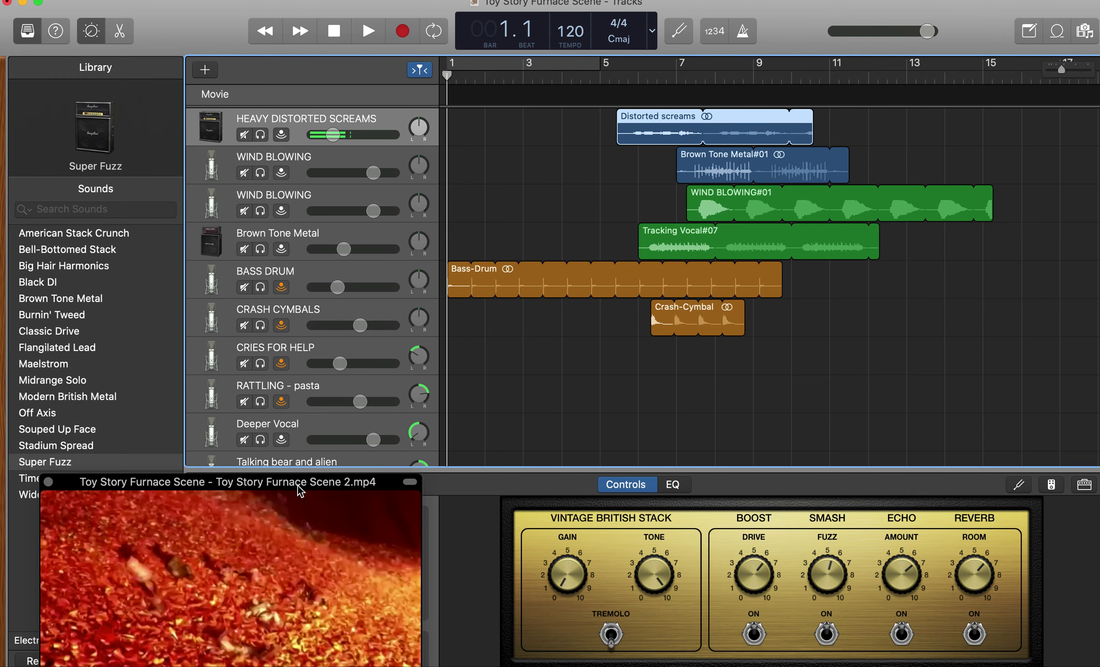
{"action": "scroll", "coordinate": [334, 430], "scroll_direction": "down", "scroll_amount": 2}
{"action": "scroll", "coordinate": [334, 431], "scroll_direction": "down", "scroll_amount": 1}
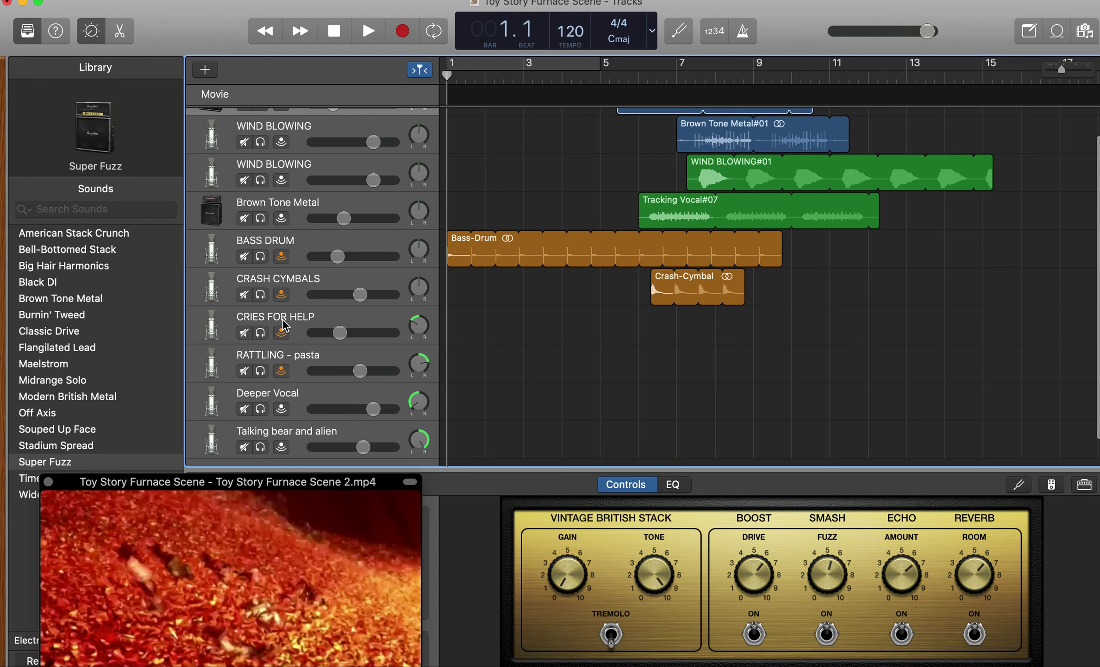
{"action": "left_click", "coordinate": [278, 359]}
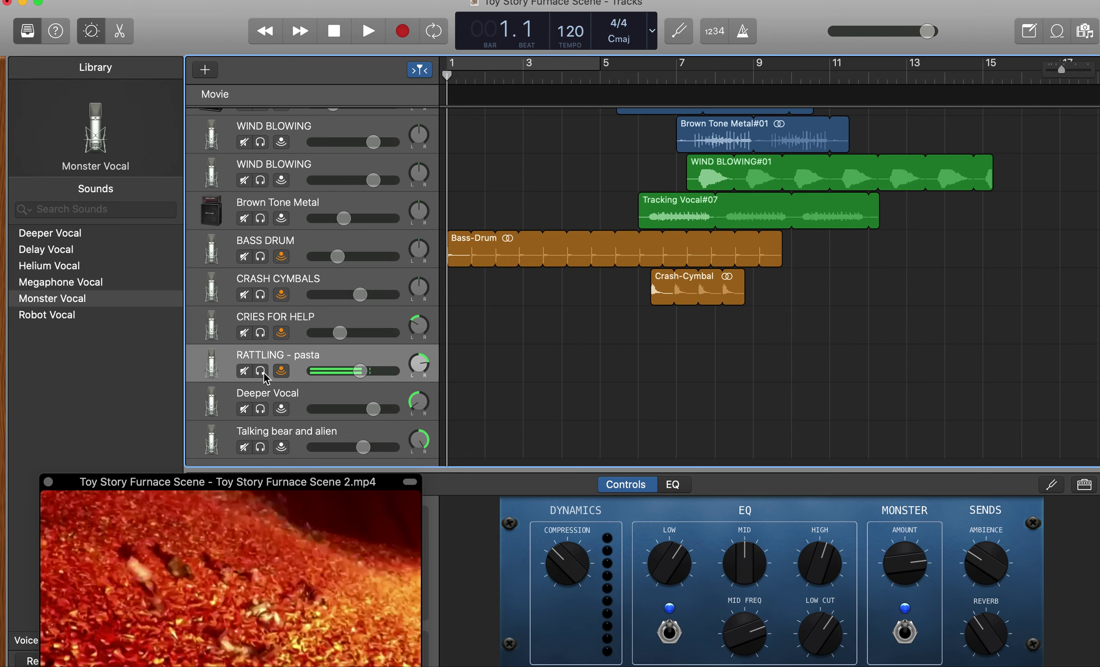
{"action": "left_click", "coordinate": [262, 372]}
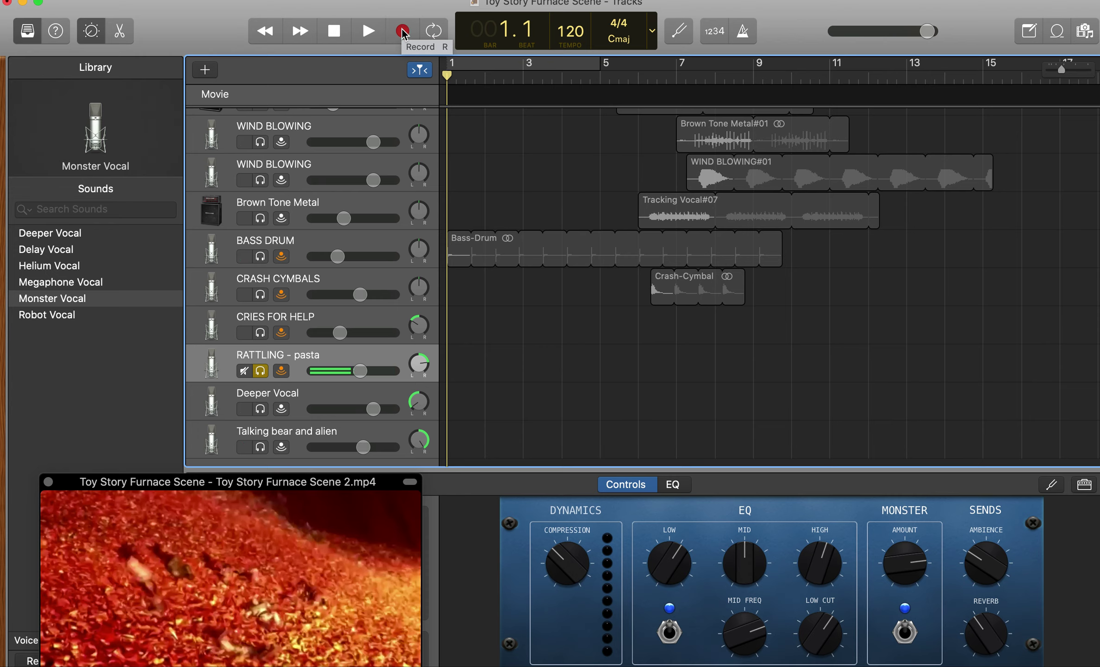
Step: Look through the RATTLING - pasta track icon choices without changing the icon
{"action": "left_click", "coordinate": [212, 363]}
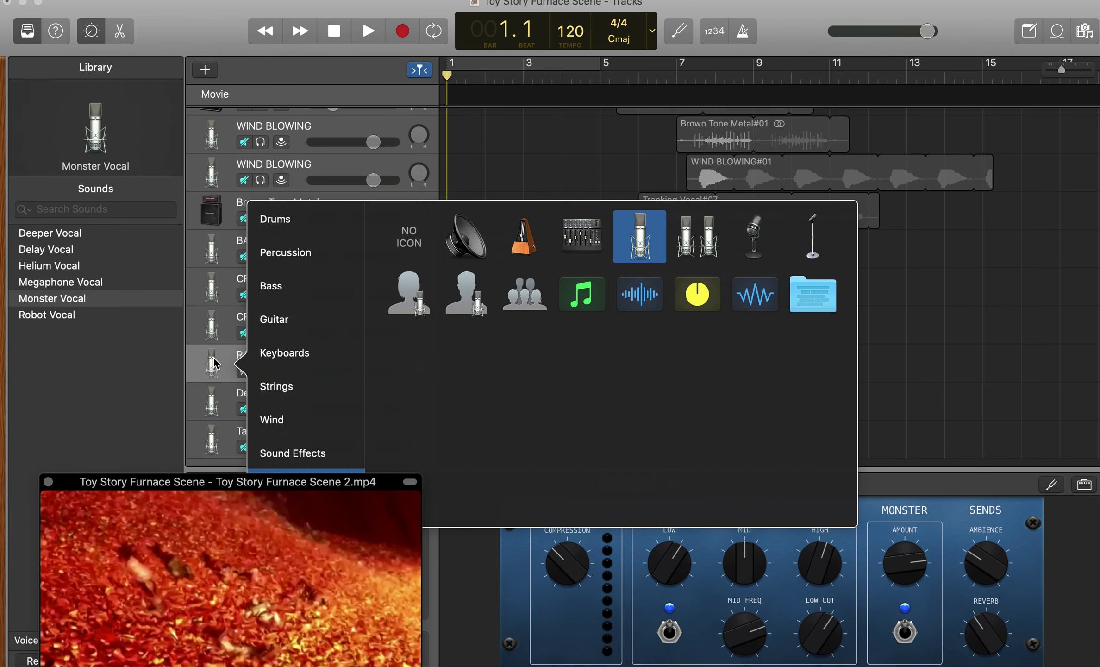
{"action": "left_click", "coordinate": [212, 364]}
{"action": "left_click", "coordinate": [212, 363]}
{"action": "left_click_drag", "start_coordinate": [344, 492], "coordinate": [336, 589]}
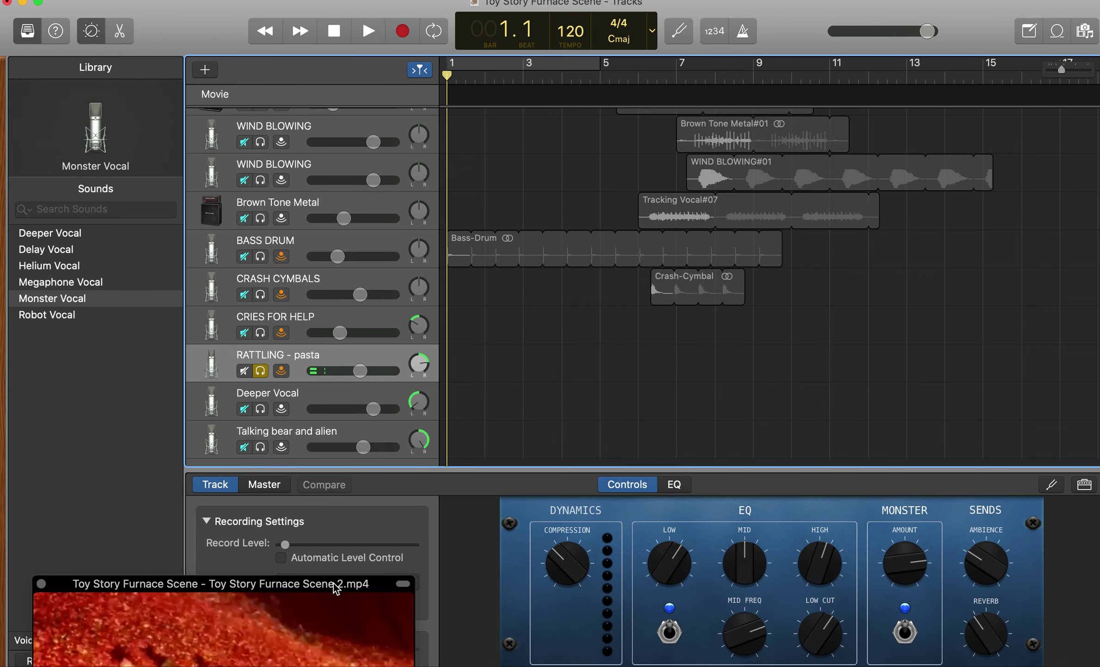
{"action": "left_click", "coordinate": [216, 369]}
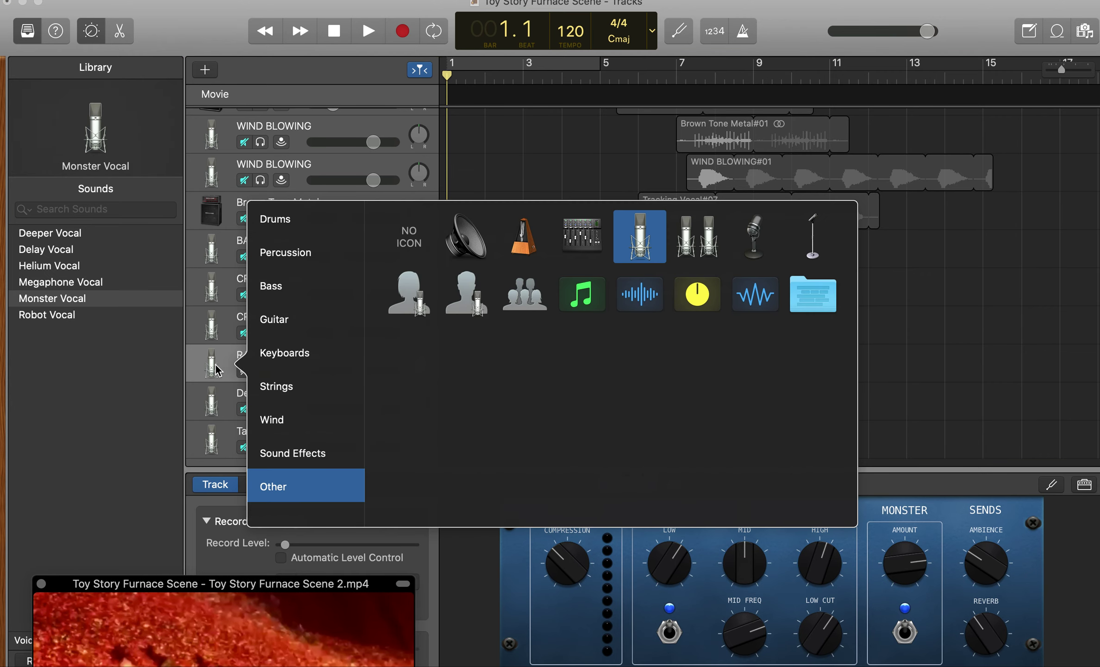
{"action": "key", "text": "Escape"}
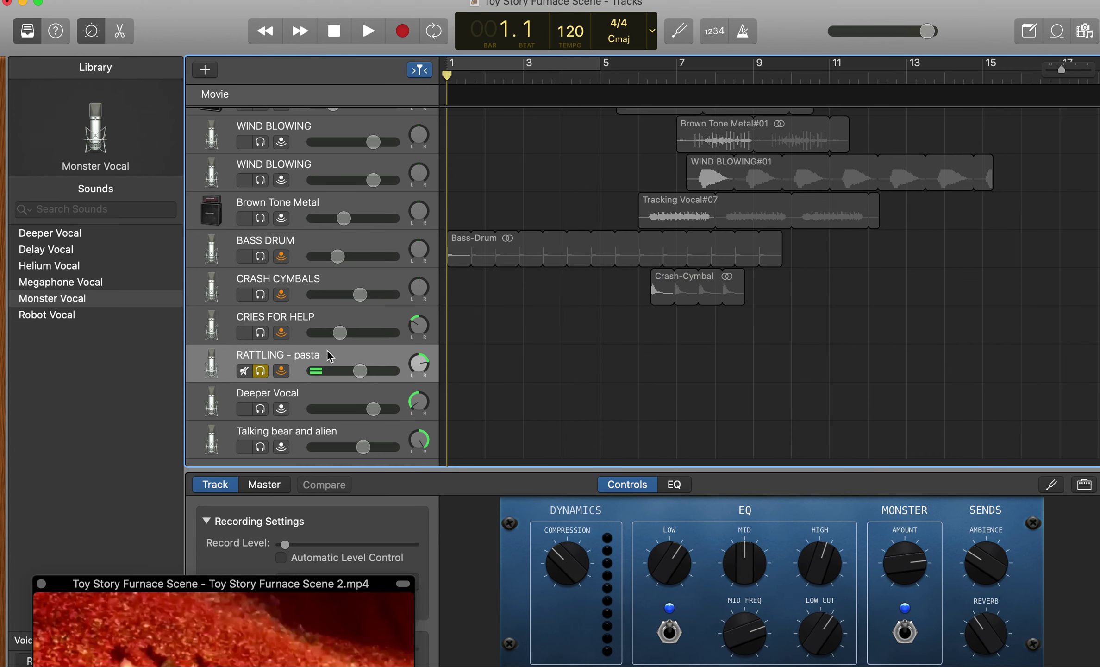
{"action": "left_click", "coordinate": [212, 365], "text": "ctrl"}
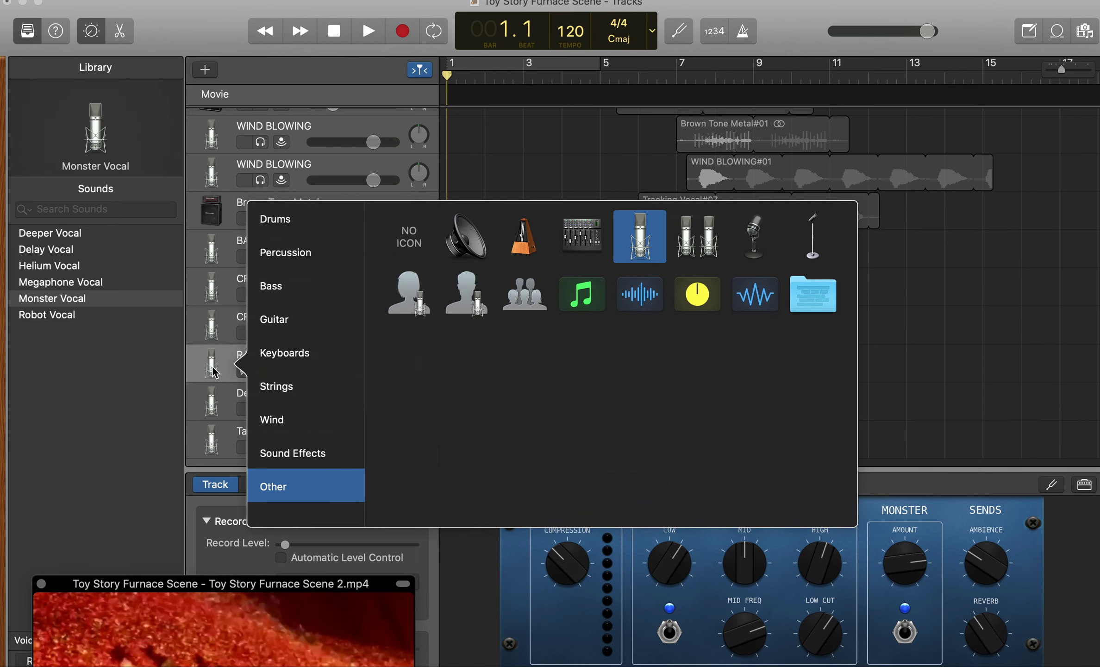
{"action": "key", "text": "Escape"}
Step: Hide and reshow Smart Controls, then open the RATTLING track's context menu
{"action": "key", "text": "b"}
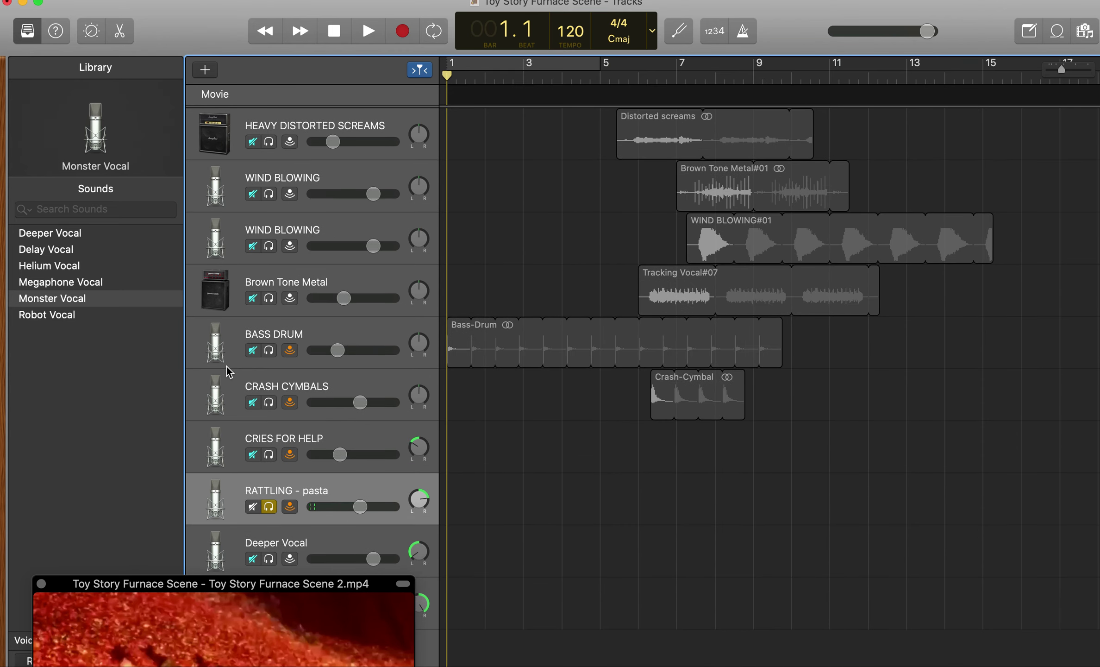
{"action": "double_click", "coordinate": [228, 499]}
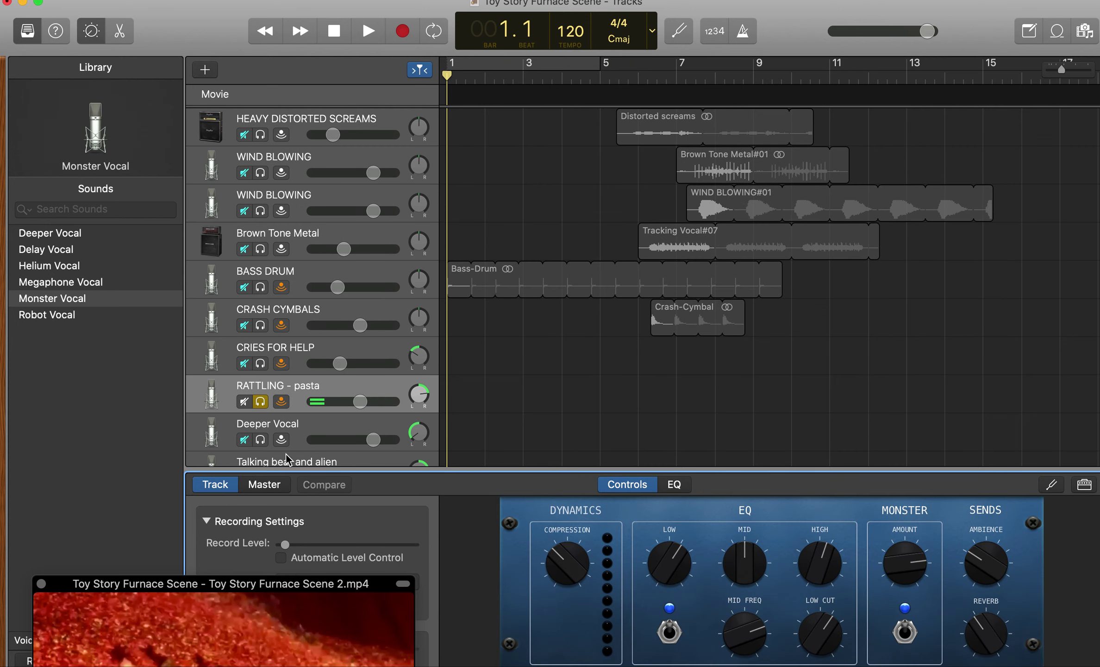
{"action": "scroll", "coordinate": [380, 426], "scroll_direction": "down", "scroll_amount": 3}
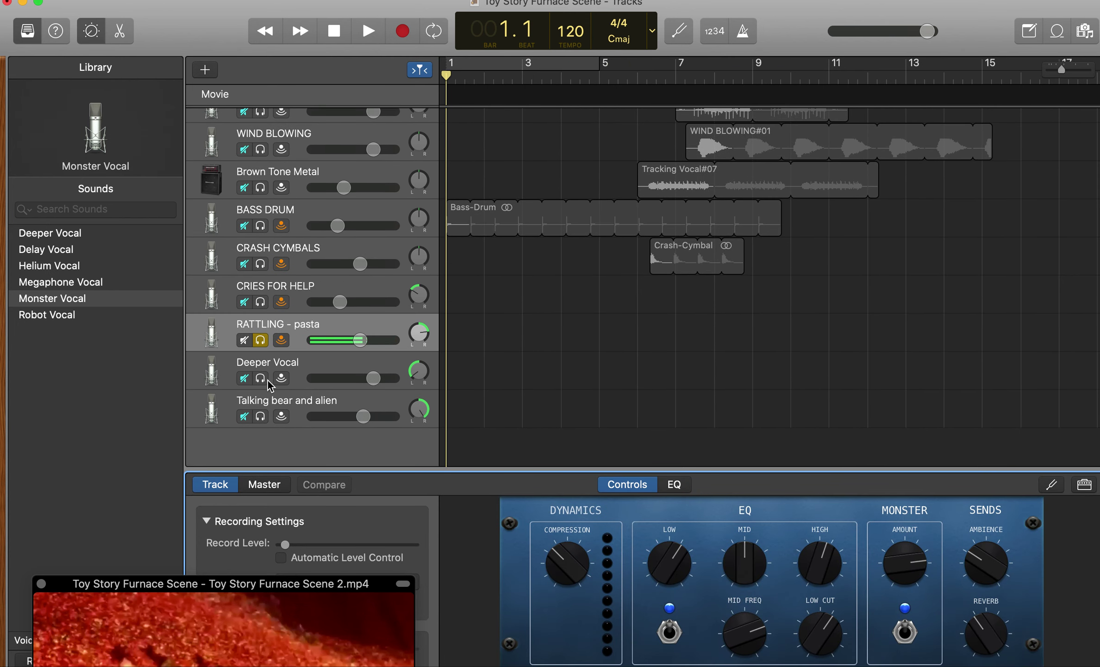
{"action": "right_click", "coordinate": [279, 323]}
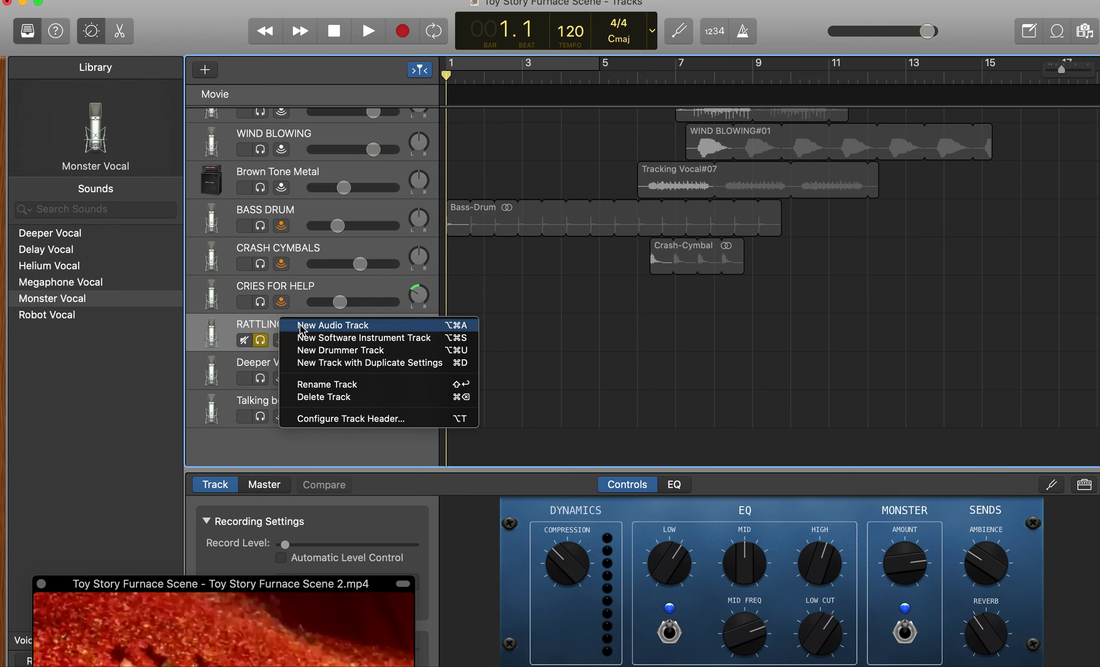
Step: Add a new Audio 11 track and solo it instead of RATTLING - pasta
{"action": "left_click", "coordinate": [327, 327]}
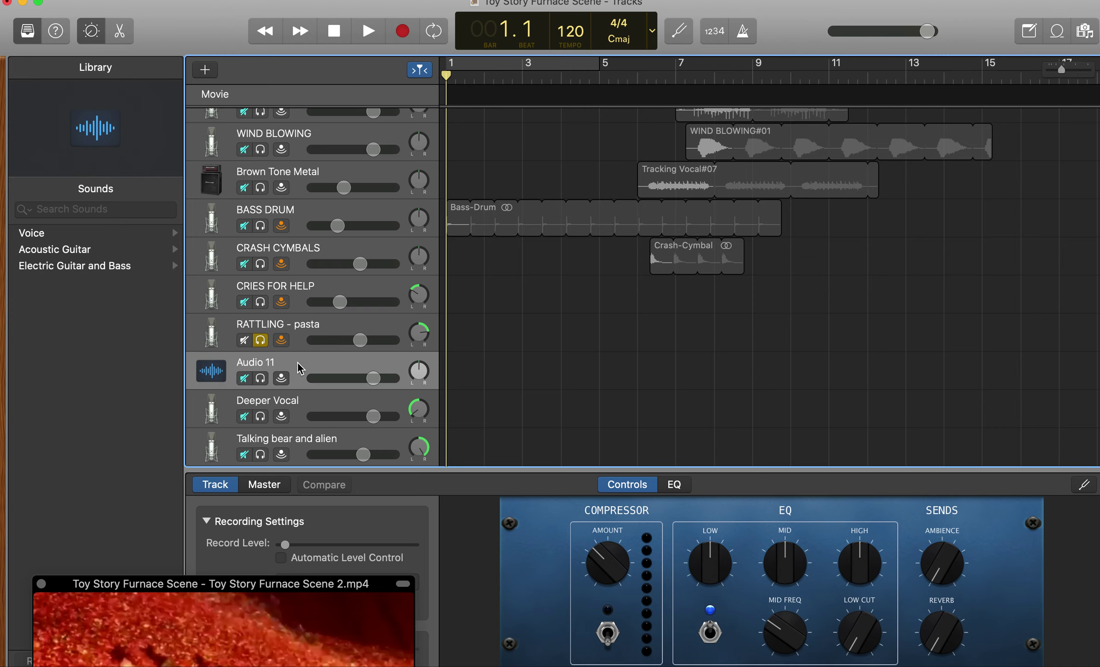
{"action": "left_click", "coordinate": [261, 378]}
{"action": "left_click", "coordinate": [261, 342]}
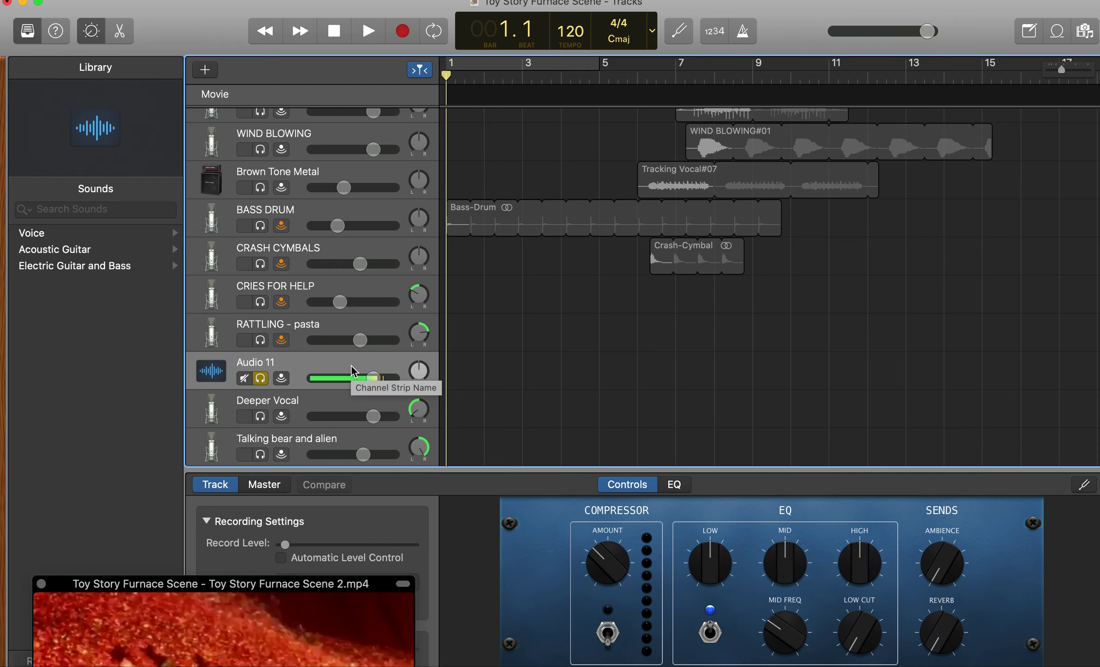
Step: Delete the RATTLING - pasta track and start recording voice onto Audio 11
{"action": "right_click", "coordinate": [273, 320]}
{"action": "left_click", "coordinate": [325, 395]}
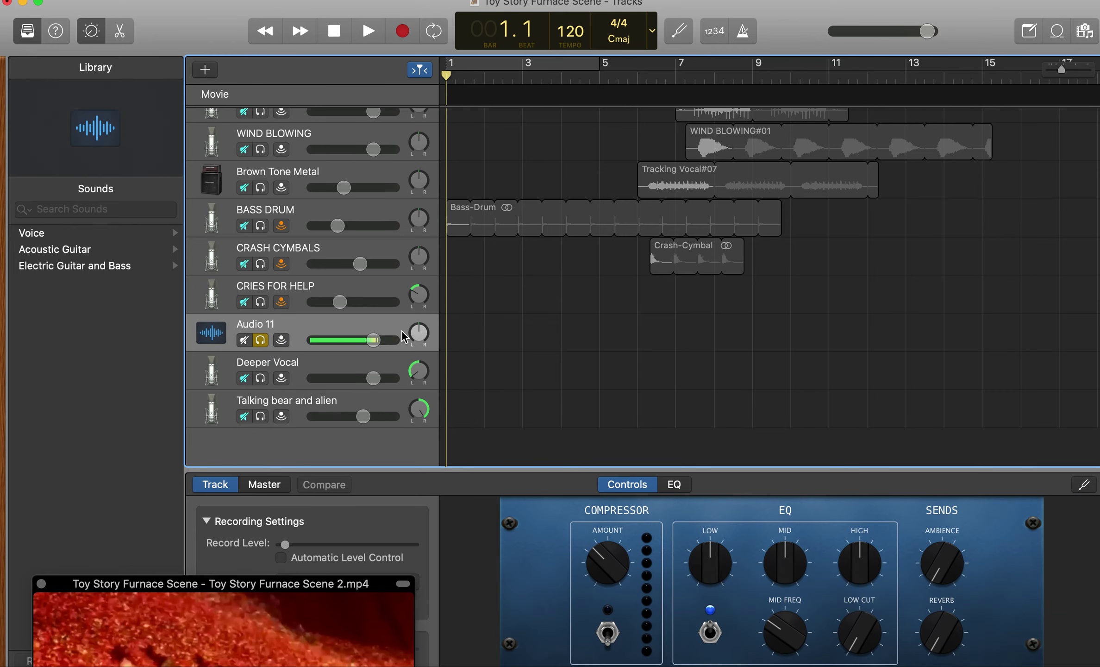
{"action": "left_click", "coordinate": [402, 31]}
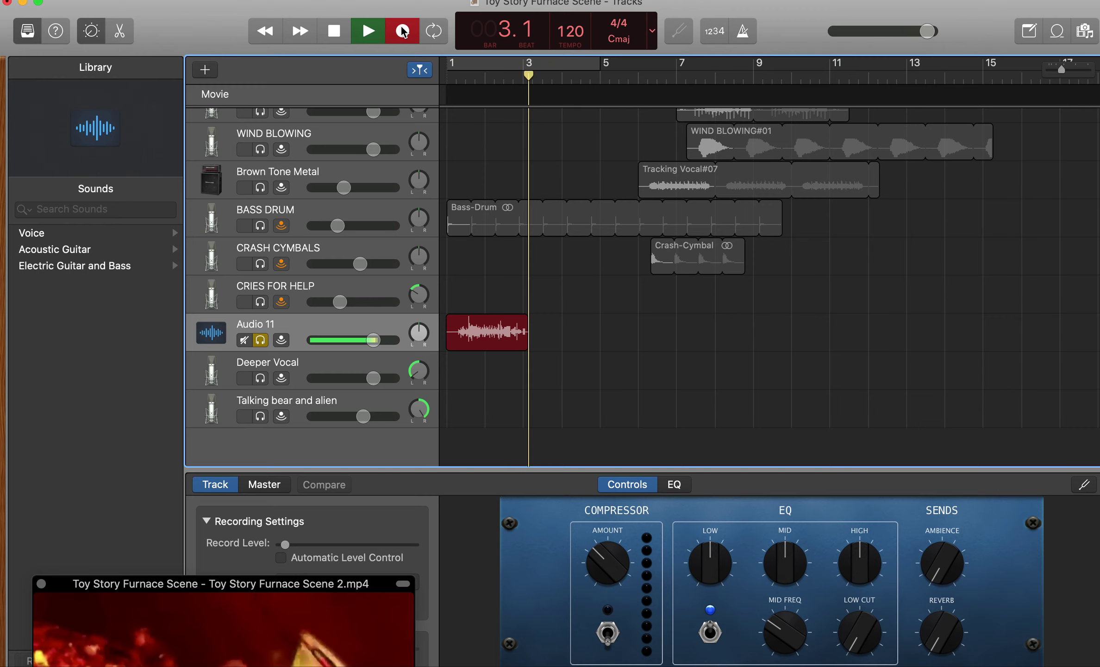
Step: Stop the Audio 11 recording, play it back from bar 1, and toggle its solo off and on
{"action": "left_click", "coordinate": [402, 31]}
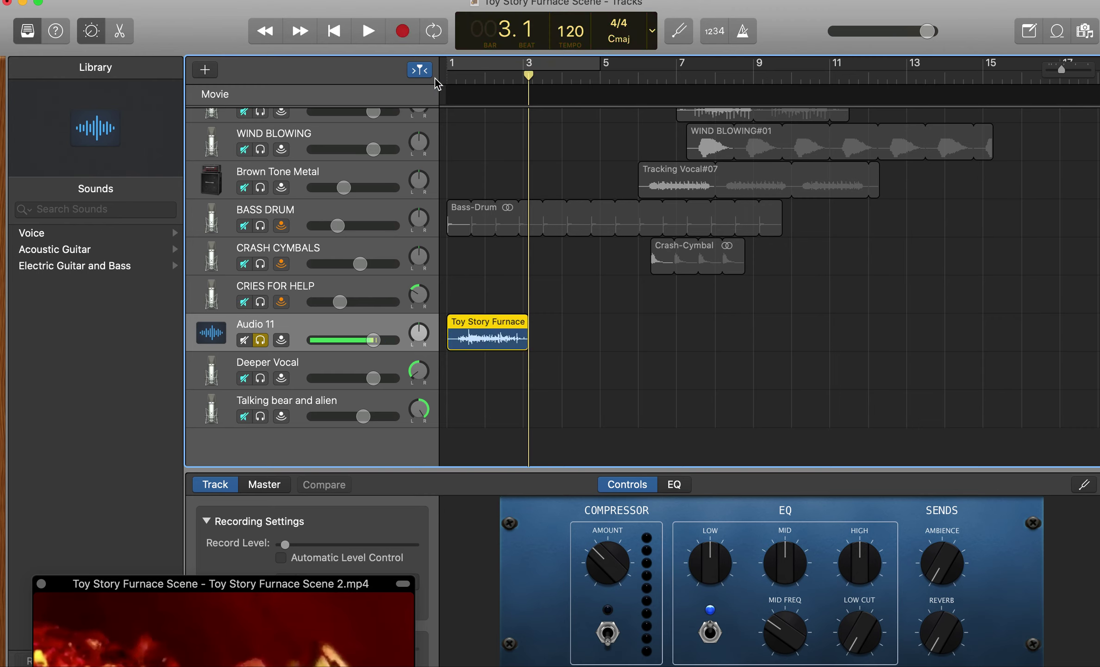
{"action": "left_click", "coordinate": [334, 31]}
{"action": "key", "text": "space"}
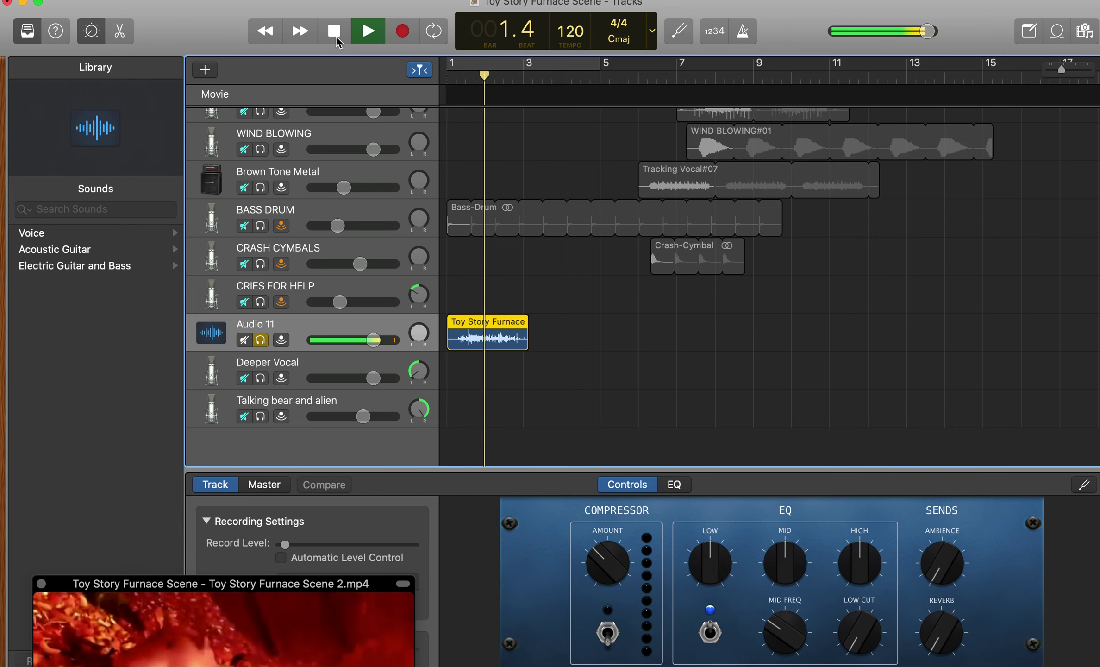
{"action": "left_click", "coordinate": [337, 37]}
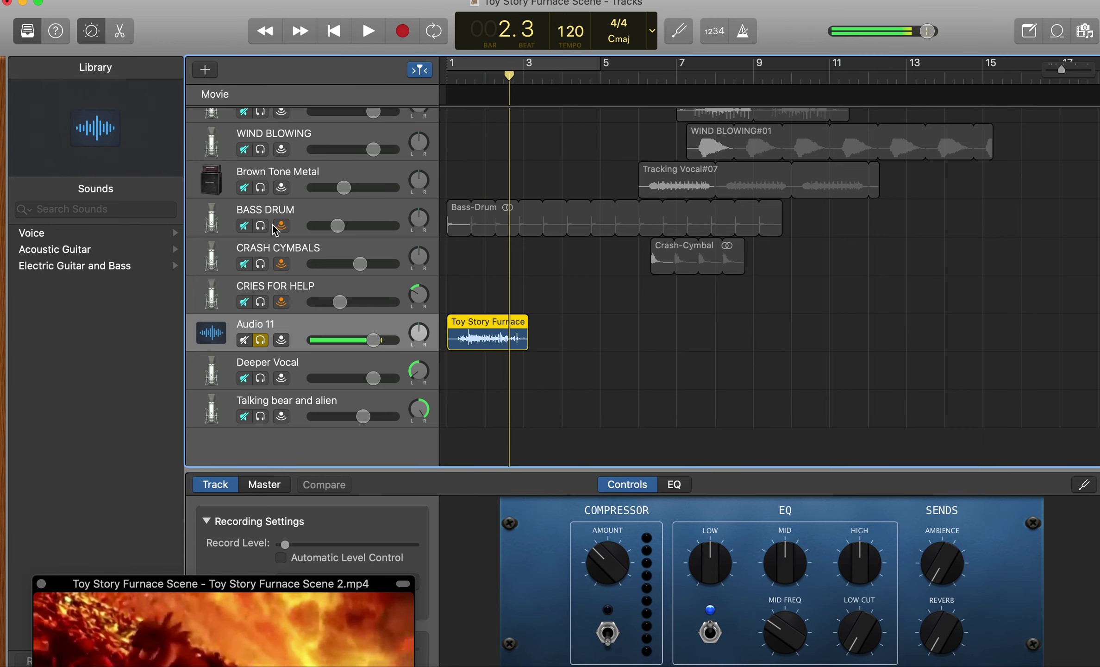
{"action": "left_click", "coordinate": [261, 341]}
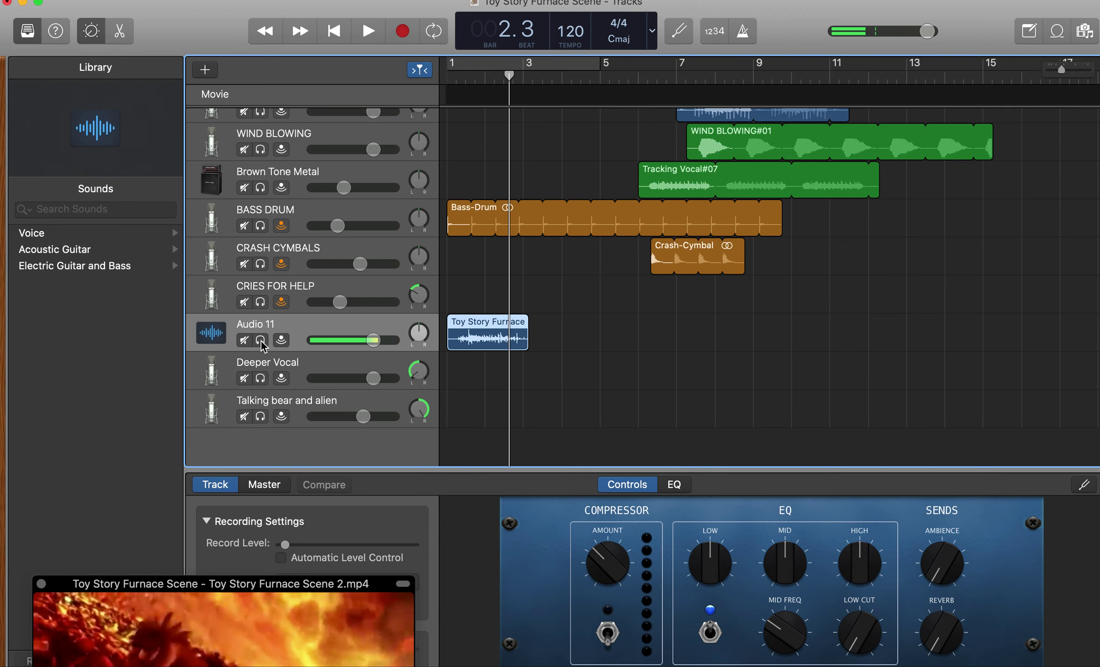
{"action": "left_click", "coordinate": [261, 342]}
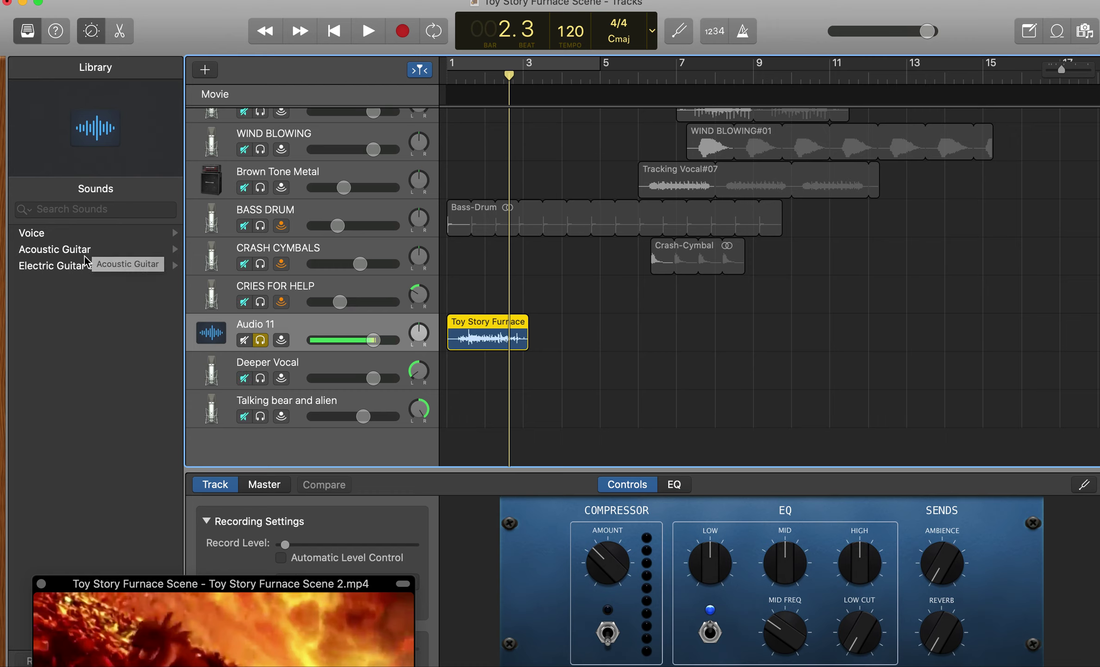
Step: Load Voice > Experimental > Deeper Vocal onto the track and rewind to bar 1
{"action": "left_click", "coordinate": [51, 232]}
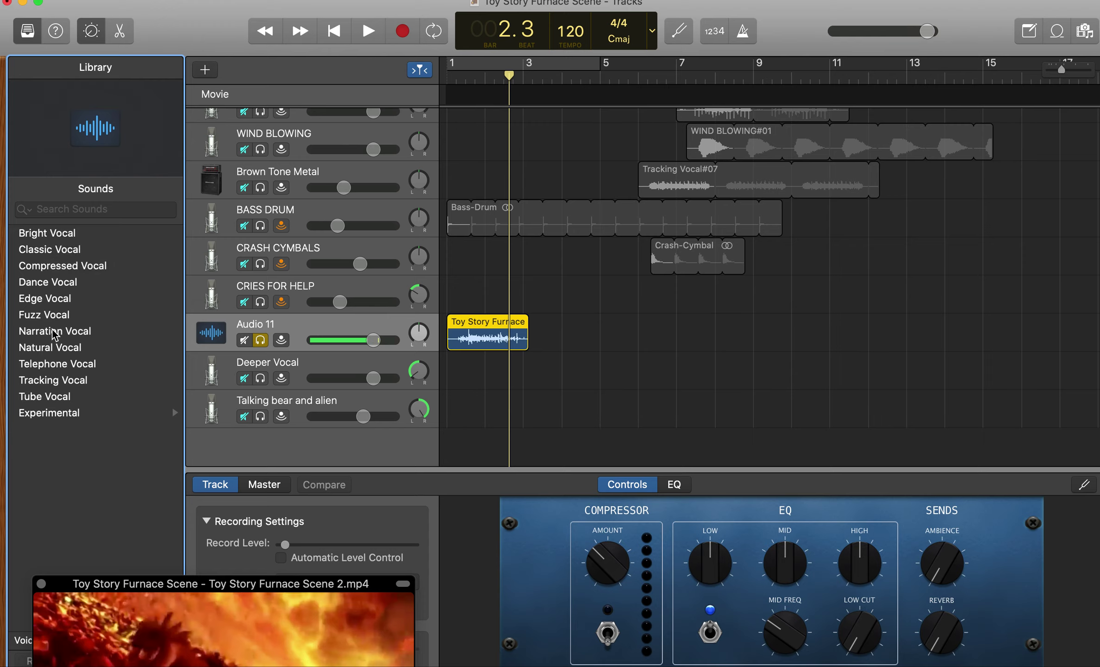
{"action": "left_click", "coordinate": [51, 416]}
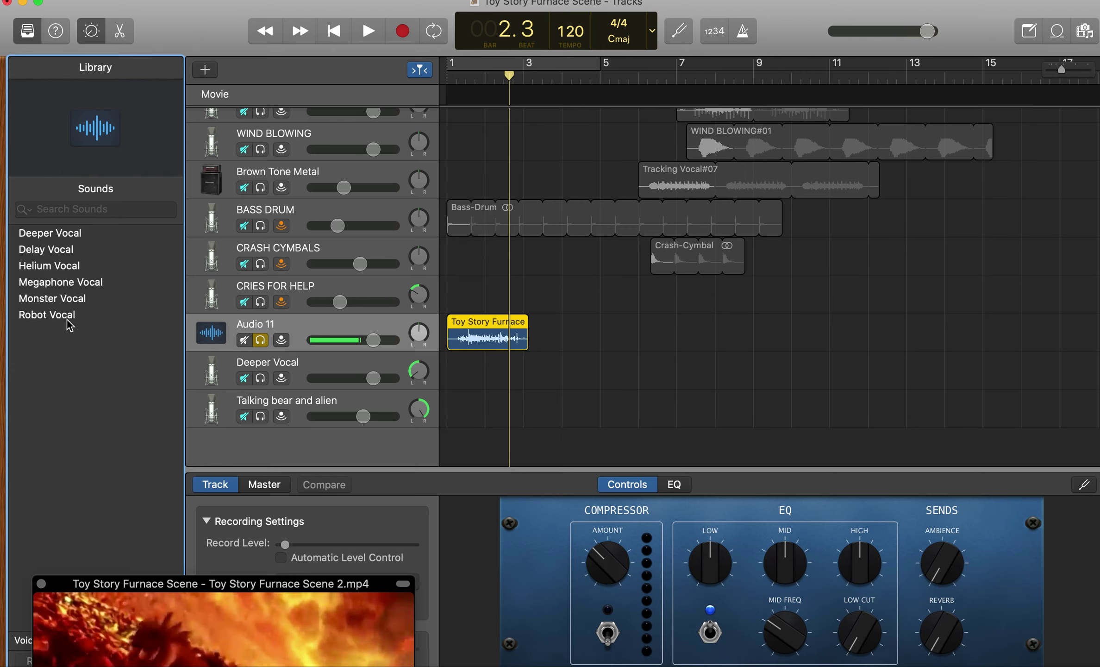
{"action": "left_click", "coordinate": [63, 234]}
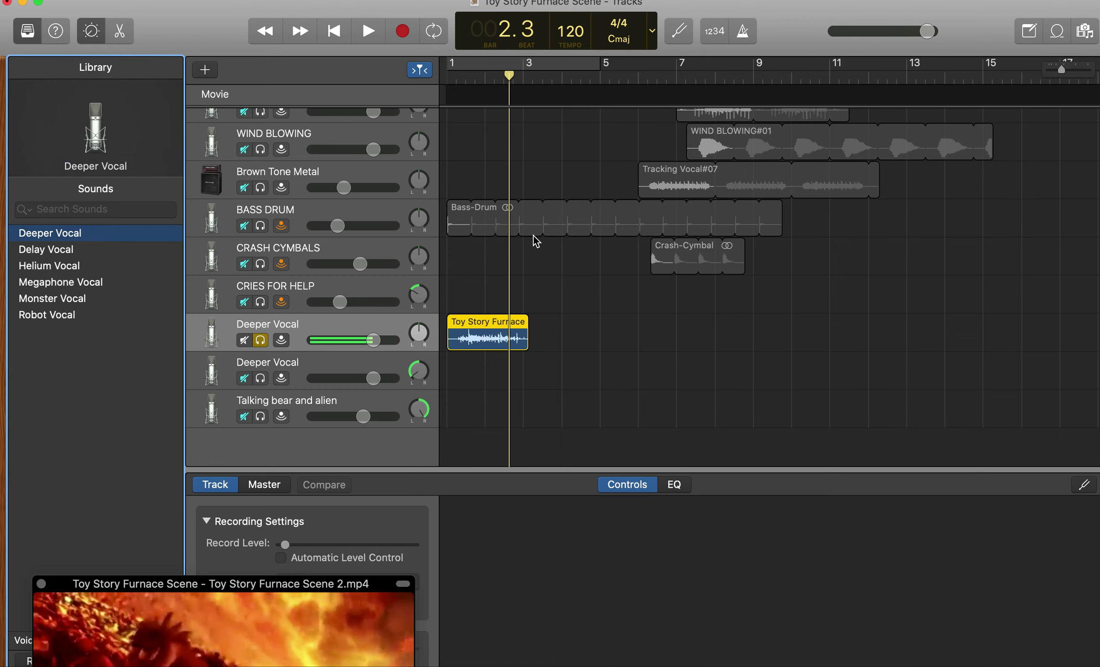
{"action": "left_click", "coordinate": [332, 36]}
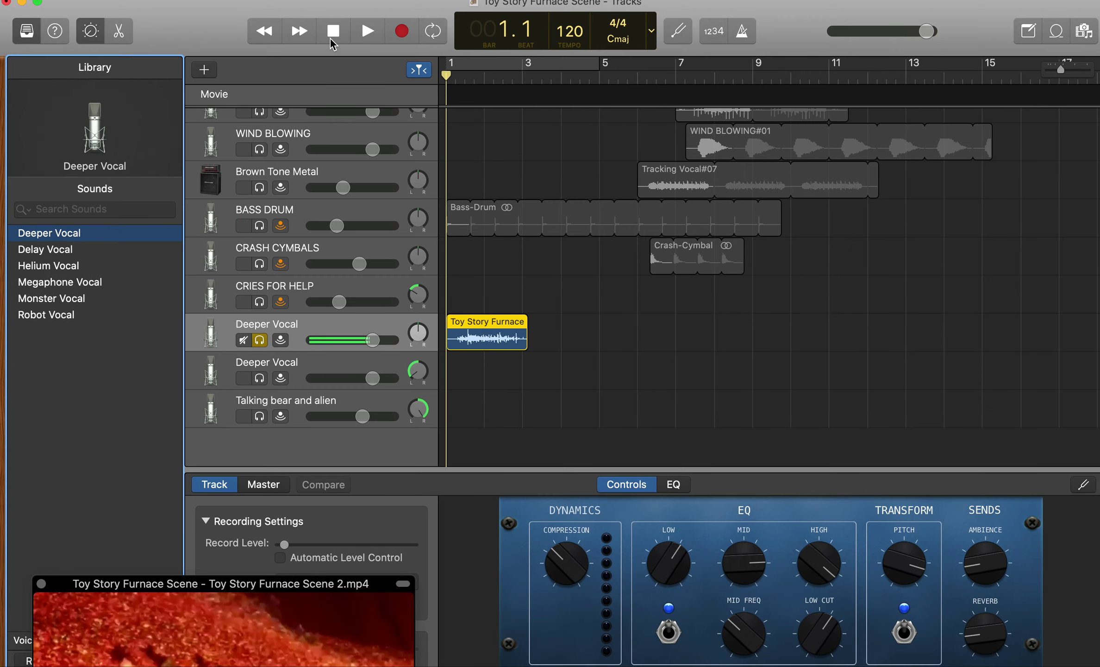
{"action": "key", "text": "space"}
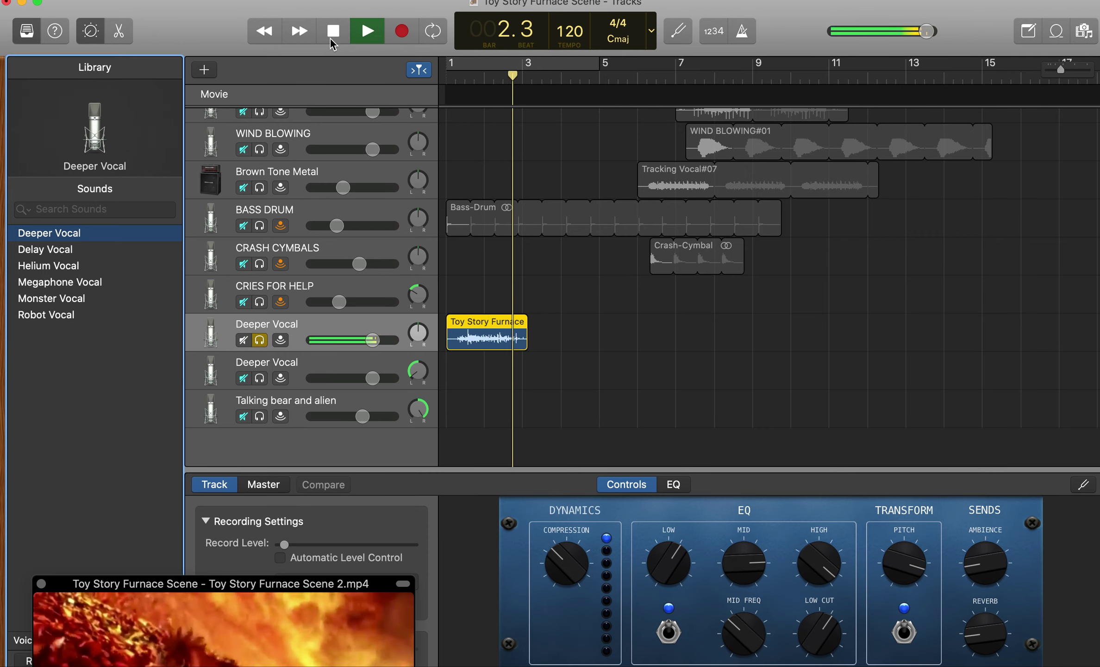
{"action": "left_click", "coordinate": [332, 37]}
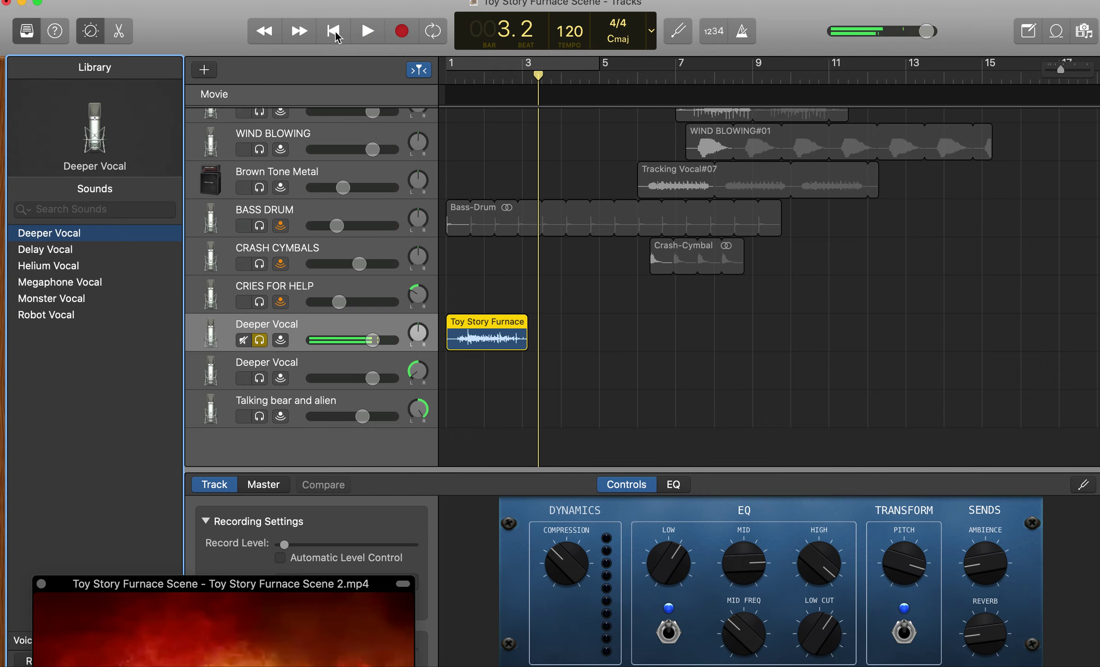
{"action": "left_click", "coordinate": [340, 37]}
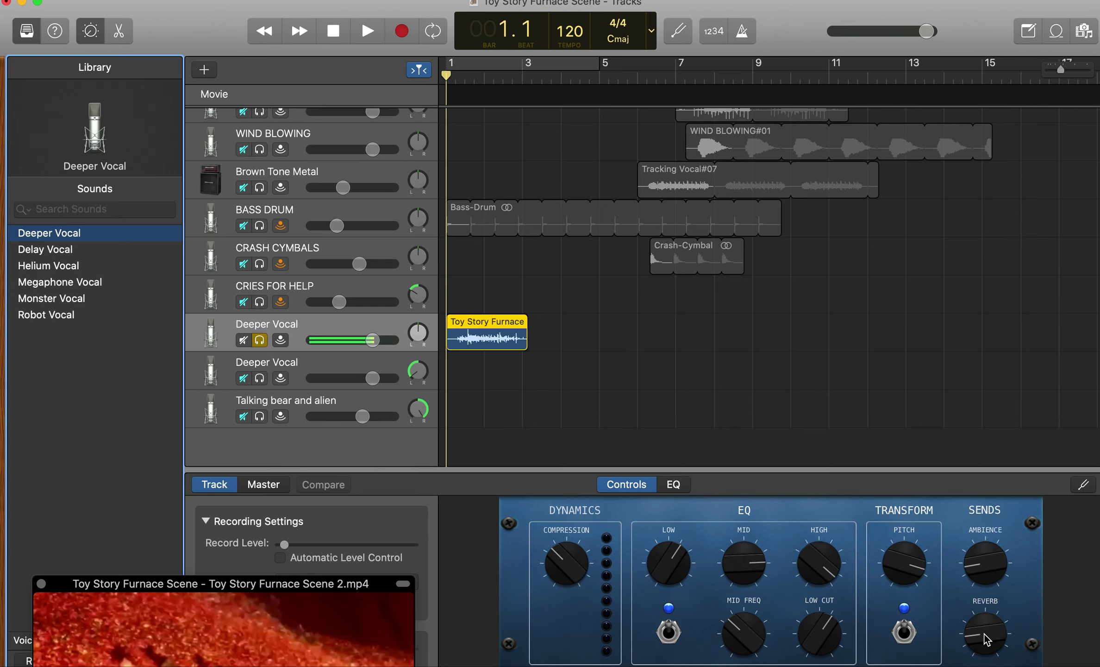
{"action": "left_click_drag", "start_coordinate": [986, 640], "coordinate": [995, 510]}
Step: Preview the reverb on Deeper Vocal and turn it down to a moderate amount
{"action": "key", "text": "space"}
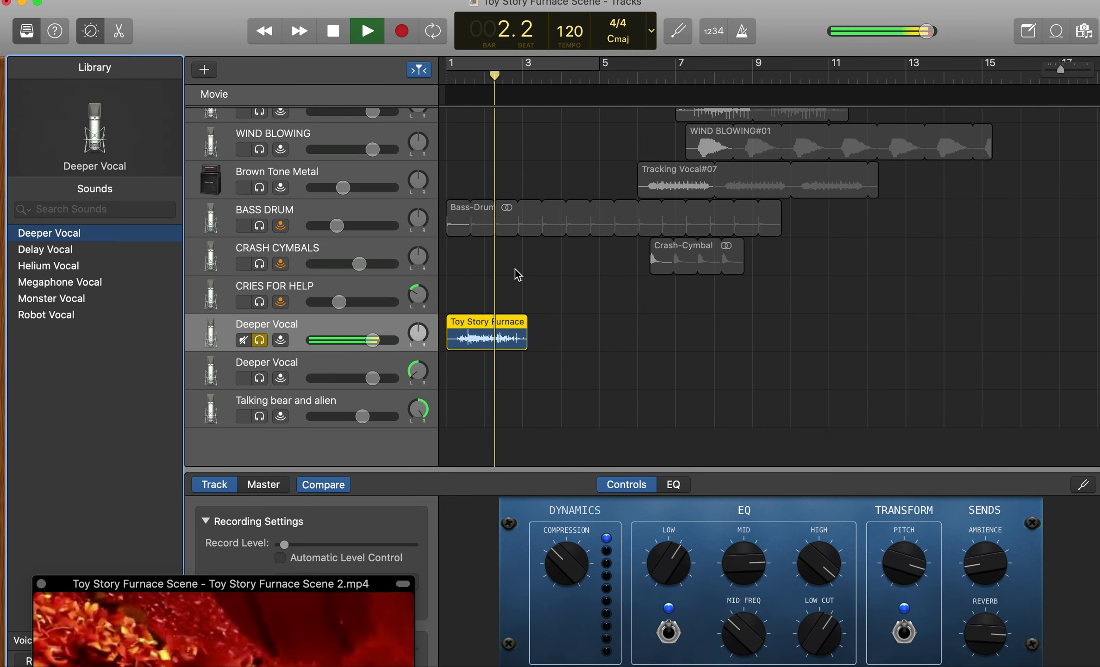
{"action": "key", "text": "space"}
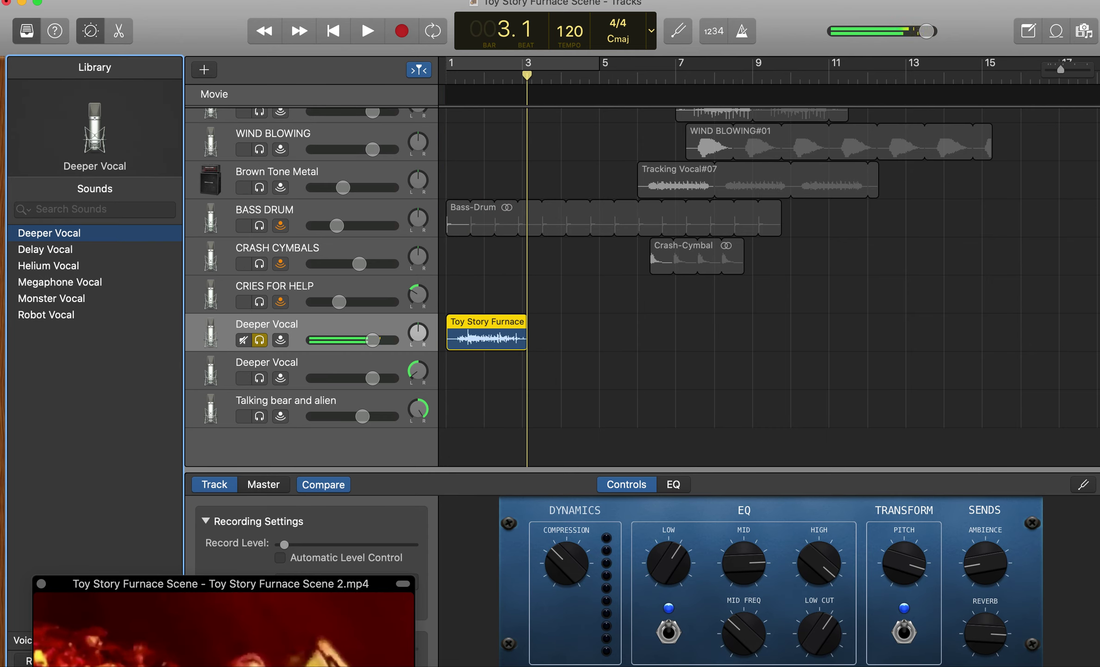
{"action": "left_click_drag", "start_coordinate": [1005, 655], "coordinate": [1006, 665]}
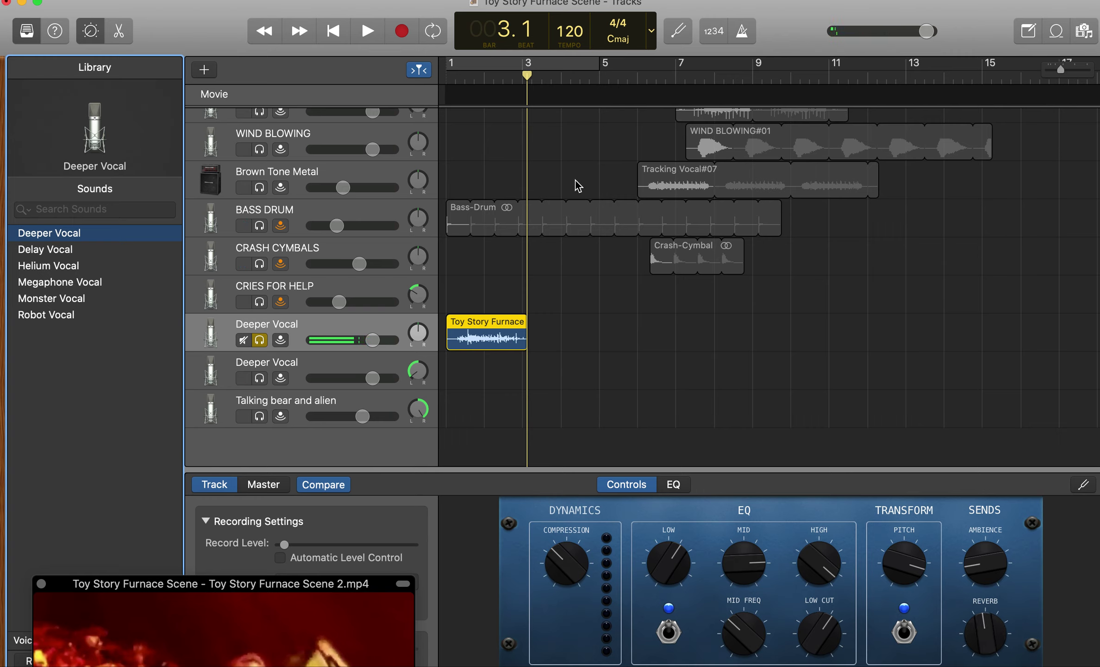
{"action": "left_click", "coordinate": [332, 31]}
{"action": "key", "text": "space"}
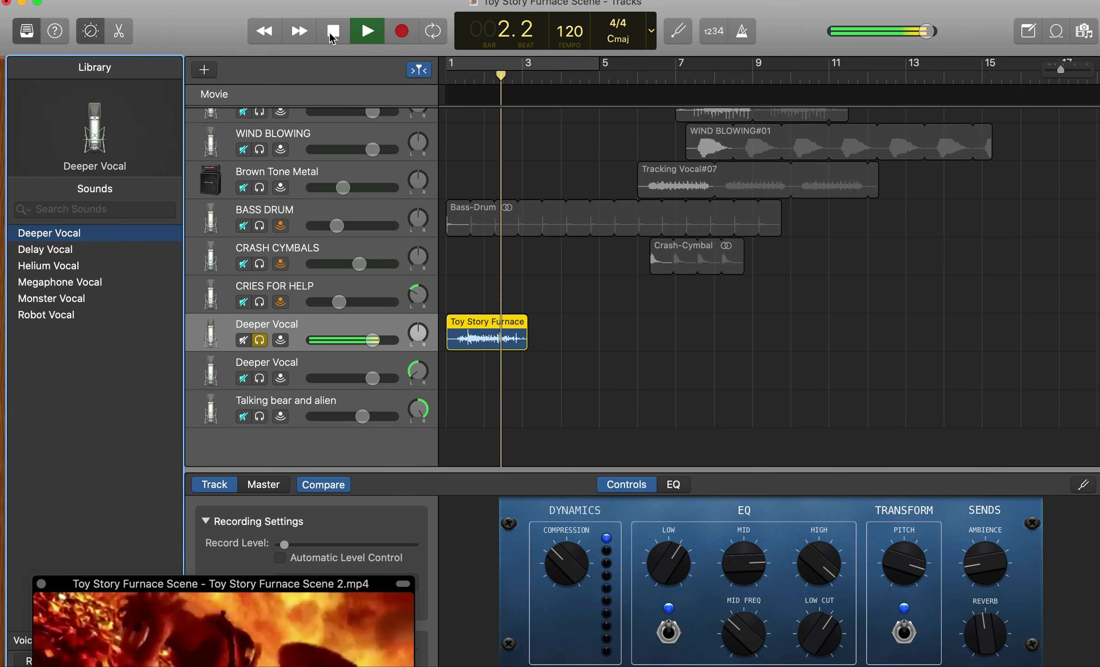
{"action": "left_click", "coordinate": [333, 31]}
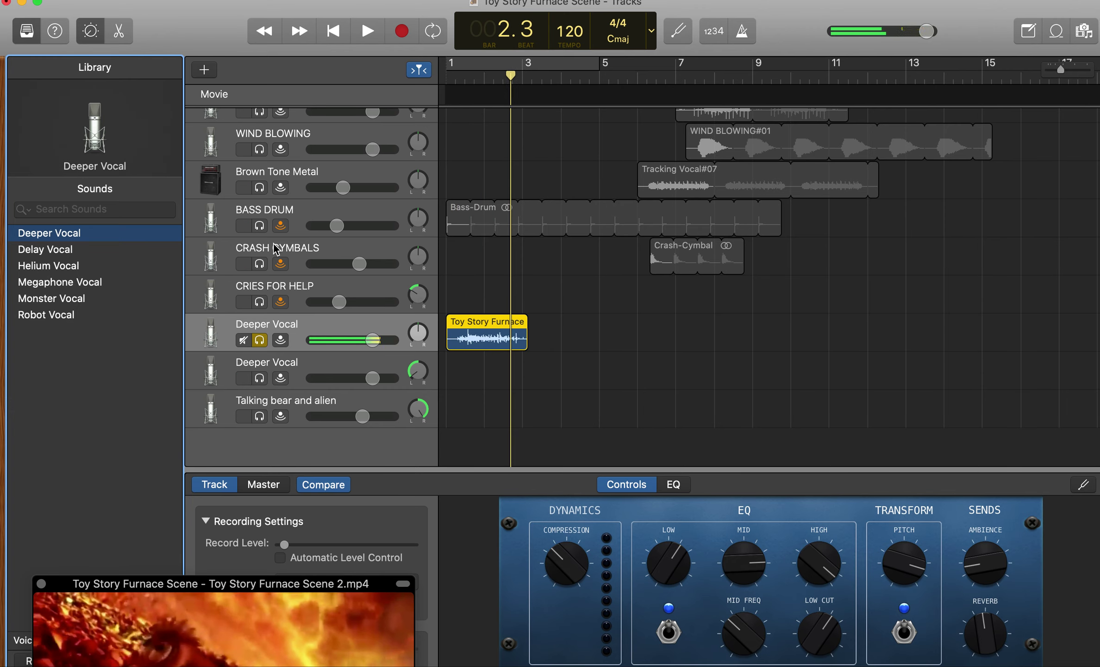
Step: Lower Deeper Vocal's volume to -11.8 dB and pan it slightly right
{"action": "left_click", "coordinate": [373, 340]}
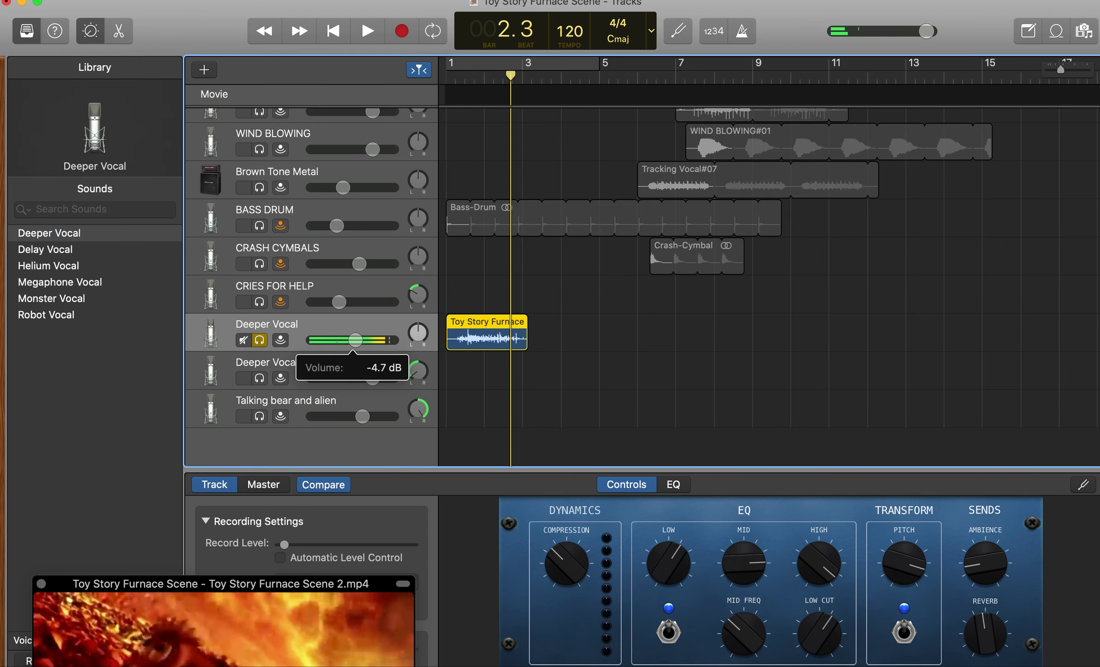
{"action": "left_click_drag", "start_coordinate": [355, 340], "coordinate": [340, 340]}
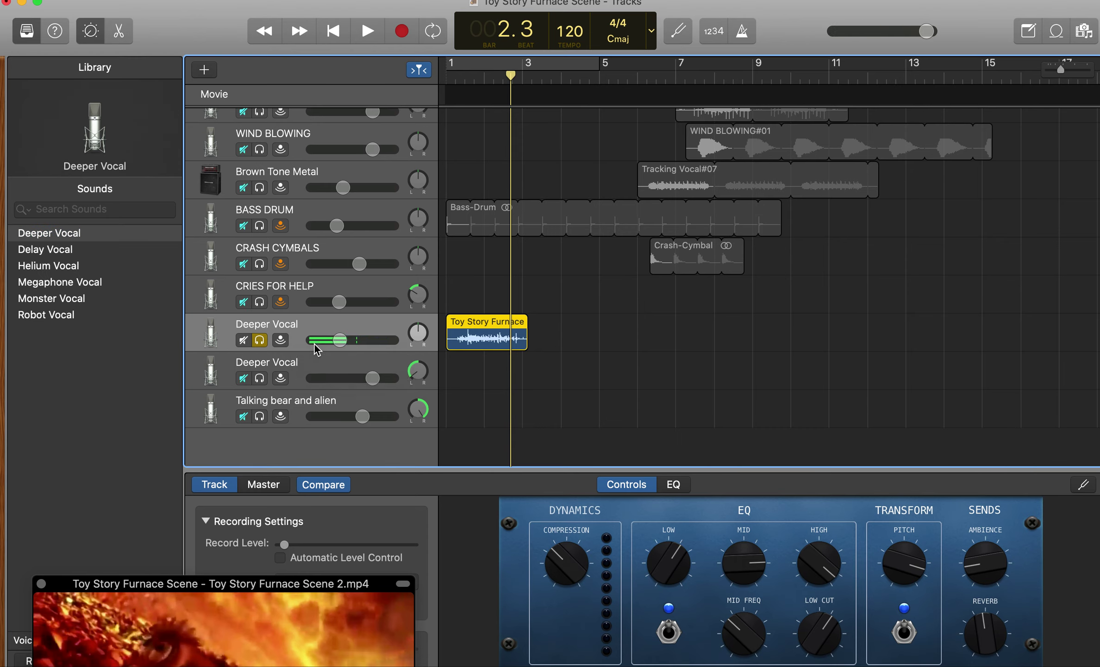
{"action": "left_click_drag", "start_coordinate": [418, 333], "coordinate": [430, 404]}
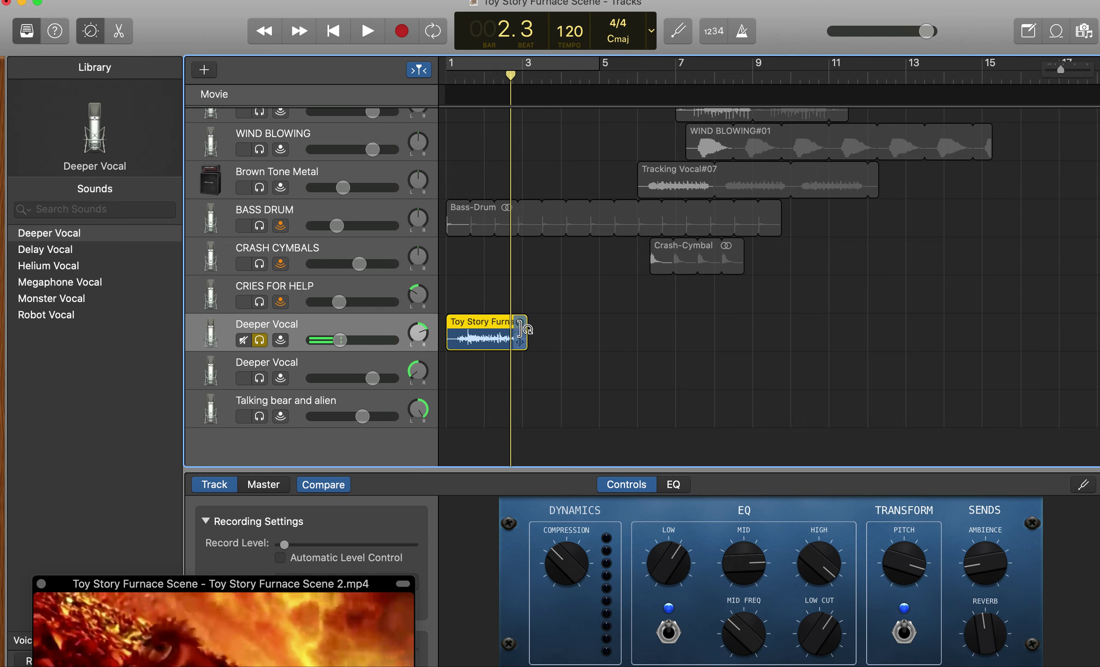
Step: Trim the furnace region to start at 1.2.1.1 and extend it to about bar 5
{"action": "left_click_drag", "start_coordinate": [519, 330], "coordinate": [635, 329]}
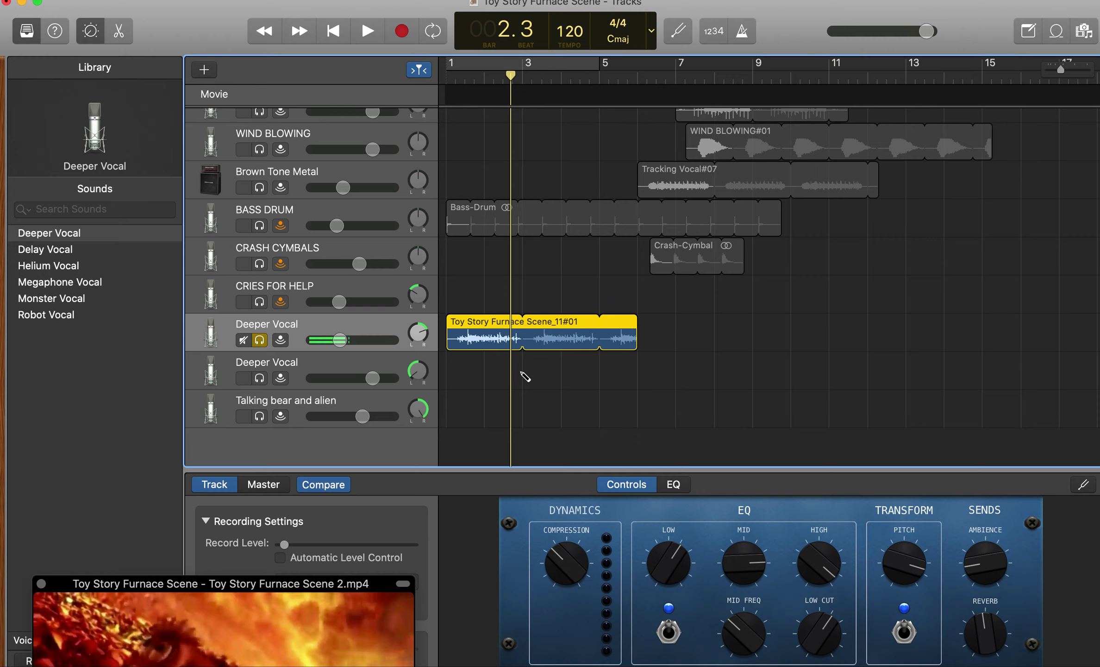
{"action": "key", "text": "super+z"}
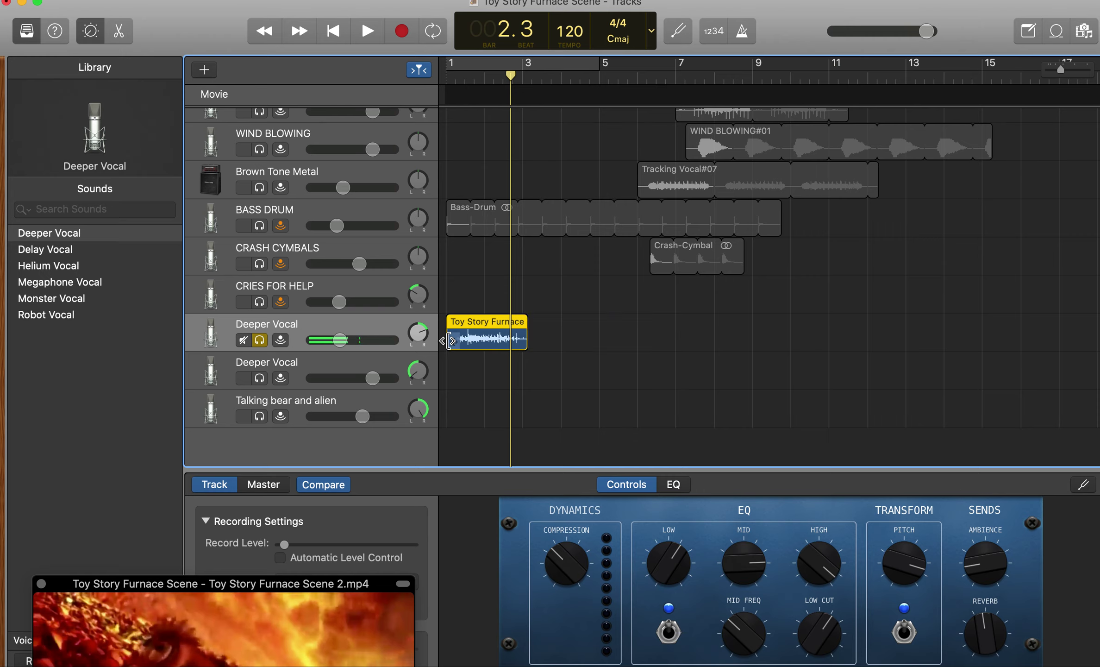
{"action": "left_click_drag", "start_coordinate": [449, 341], "coordinate": [456, 341]}
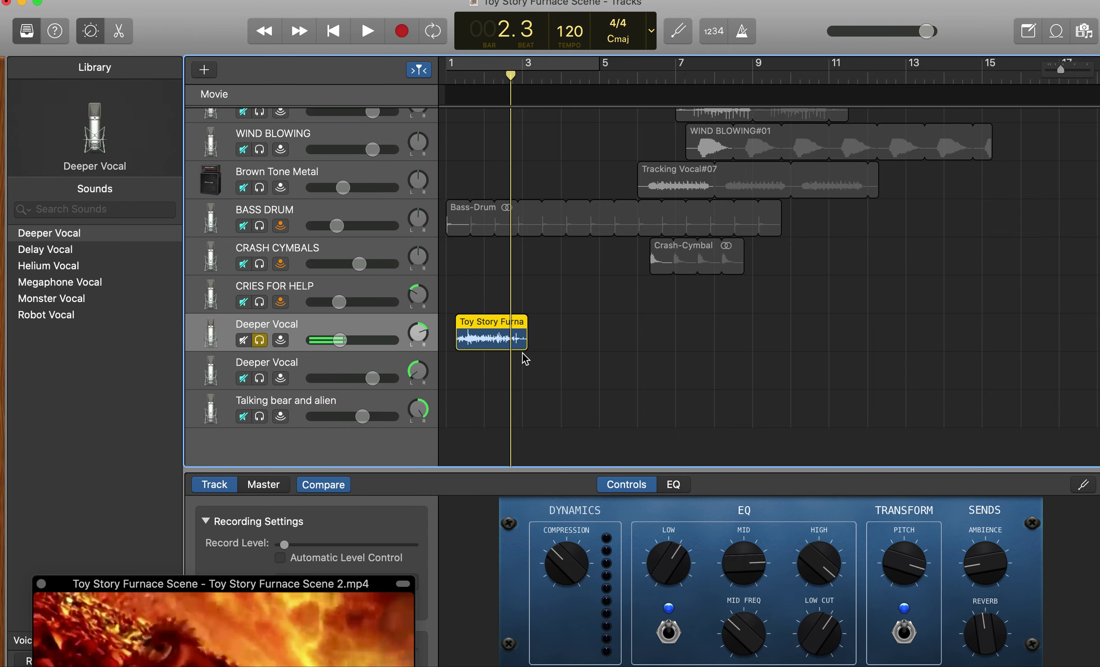
{"action": "left_click_drag", "start_coordinate": [527, 341], "coordinate": [625, 322]}
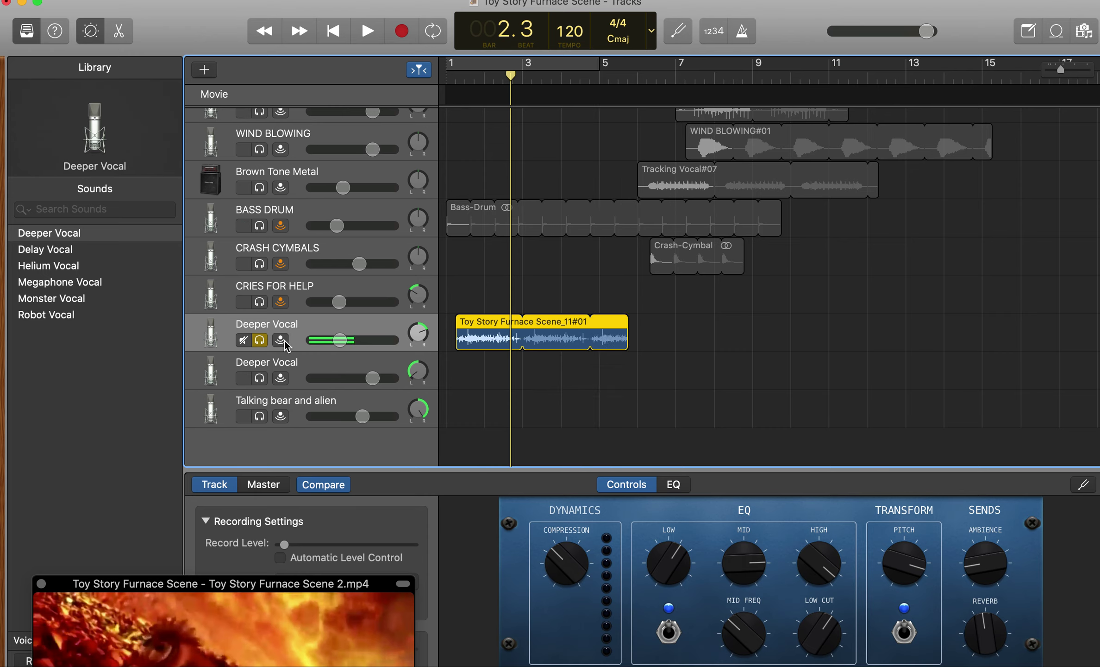
Step: Unsolo Deeper Vocal, add a new audio track, and name it Talking bear and alien
{"action": "left_click", "coordinate": [259, 341]}
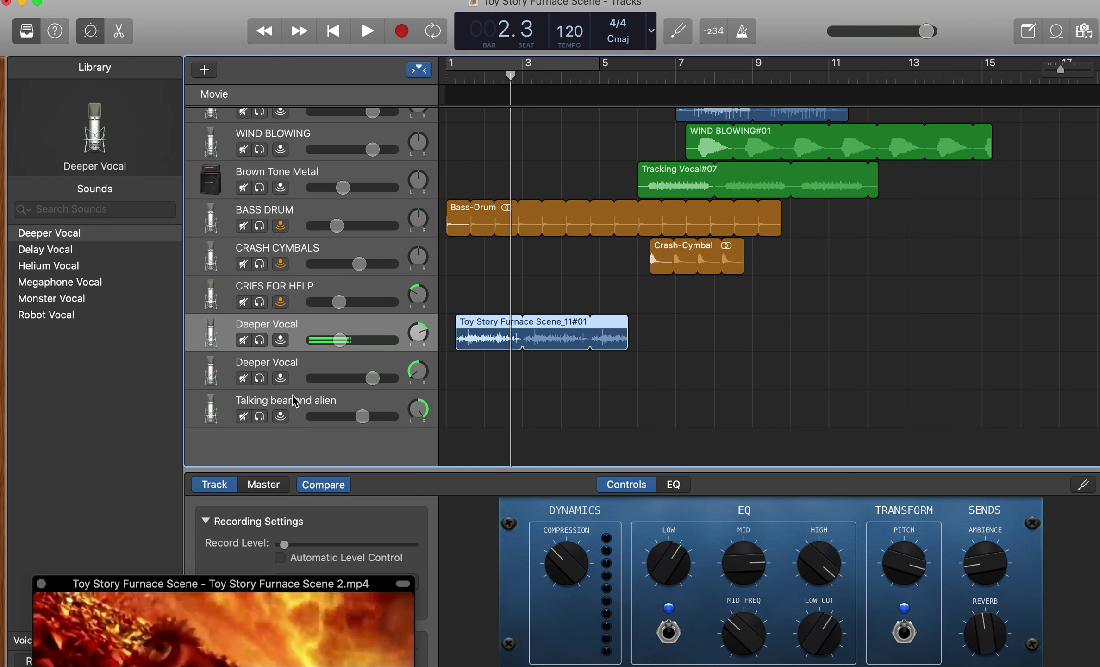
{"action": "left_click", "coordinate": [308, 405]}
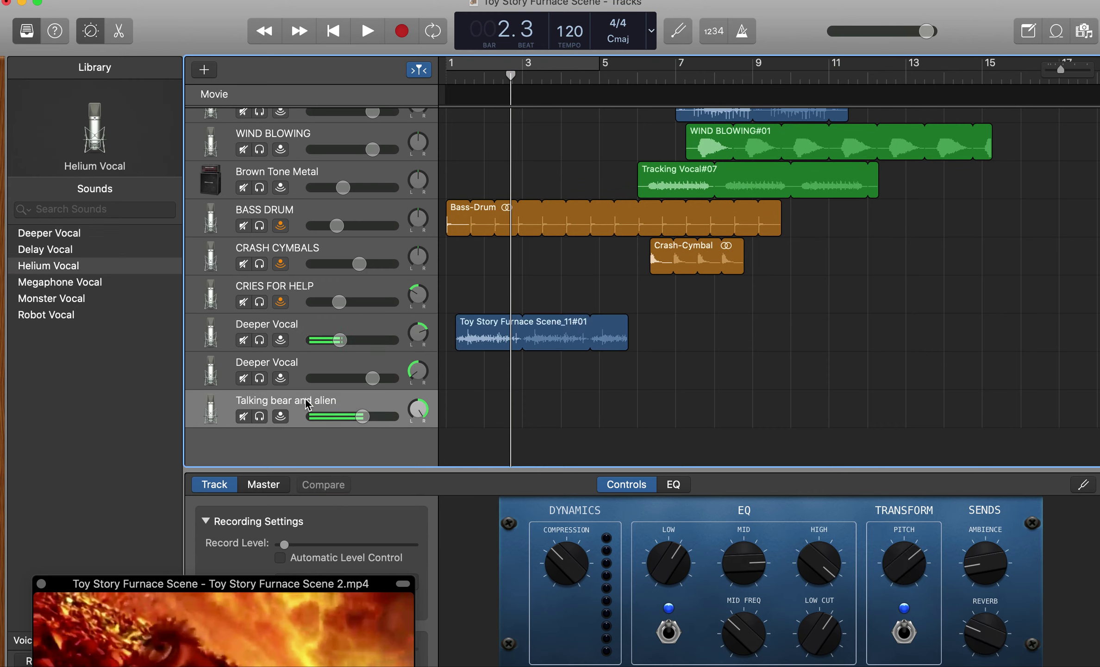
{"action": "right_click", "coordinate": [308, 401]}
{"action": "left_click", "coordinate": [338, 410]}
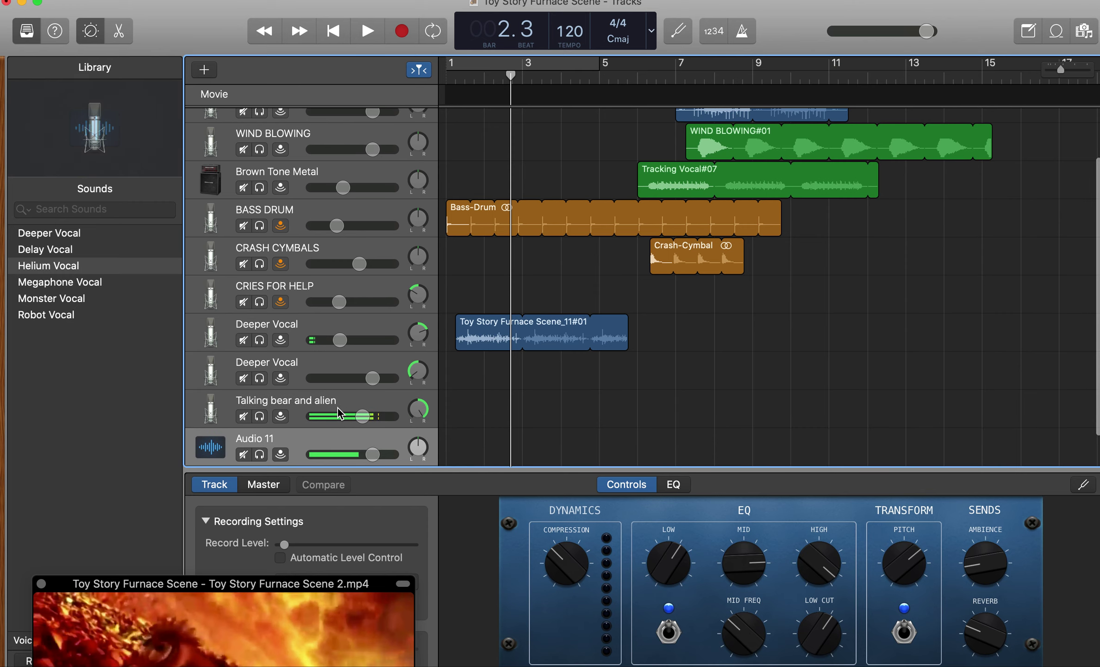
{"action": "double_click", "coordinate": [275, 401]}
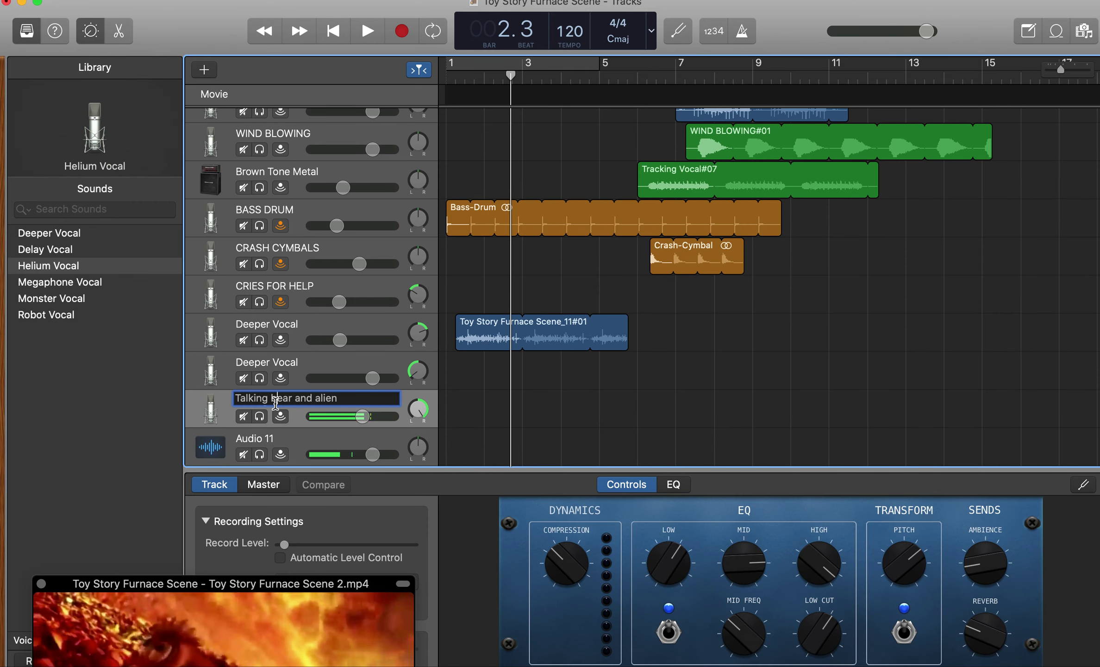
{"action": "key", "text": "super+a"}
{"action": "key", "text": "super+c"}
{"action": "key", "text": "BackSpace"}
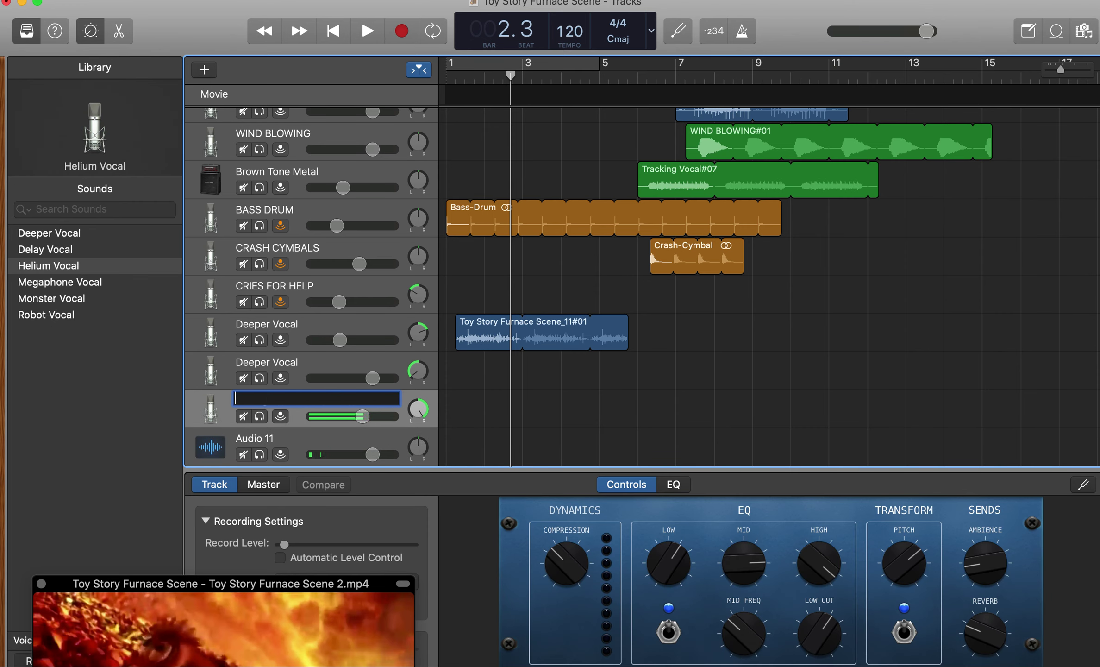
{"action": "double_click", "coordinate": [265, 438]}
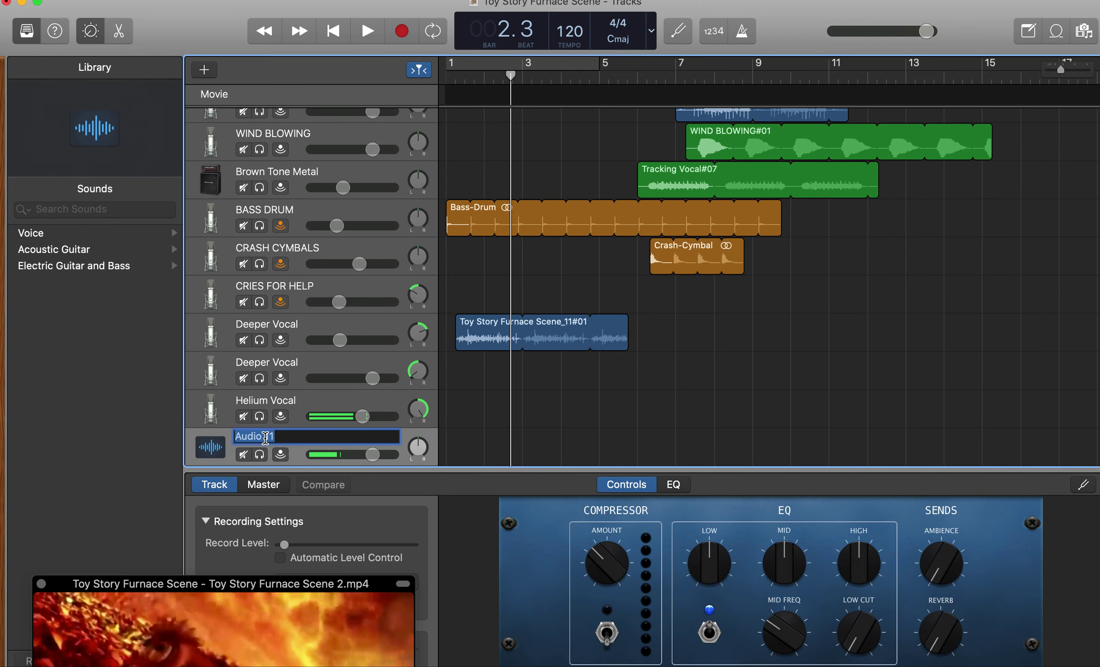
{"action": "key", "text": "super+v"}
Step: Delete the Helium Vocal track and solo the new Talking bear and alien track
{"action": "left_click", "coordinate": [309, 405]}
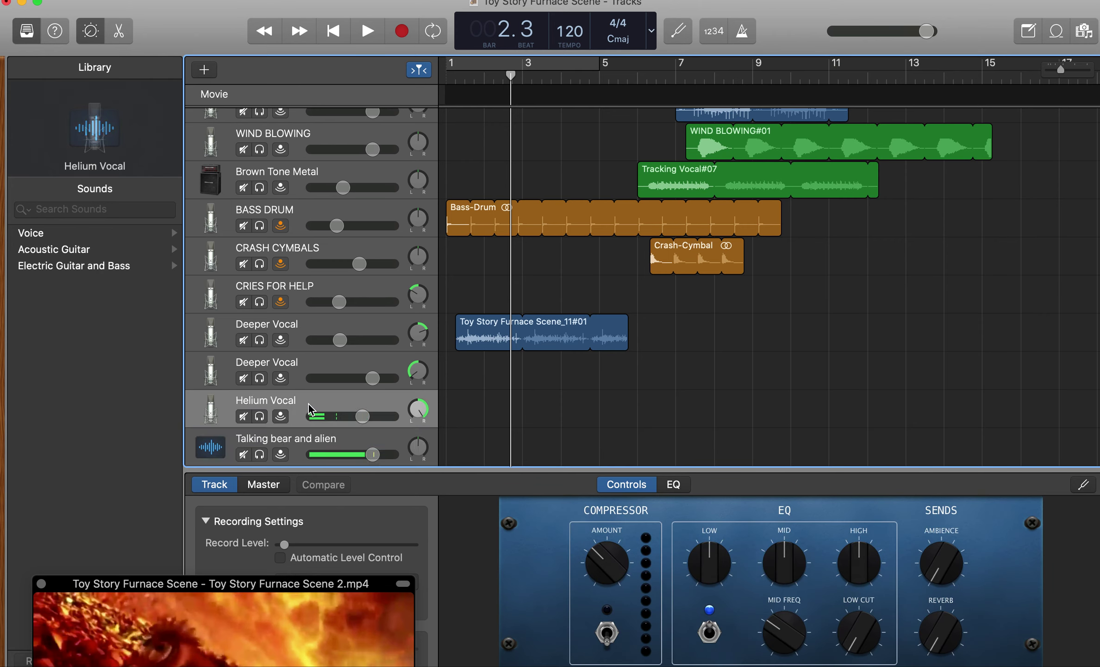
{"action": "right_click", "coordinate": [308, 404]}
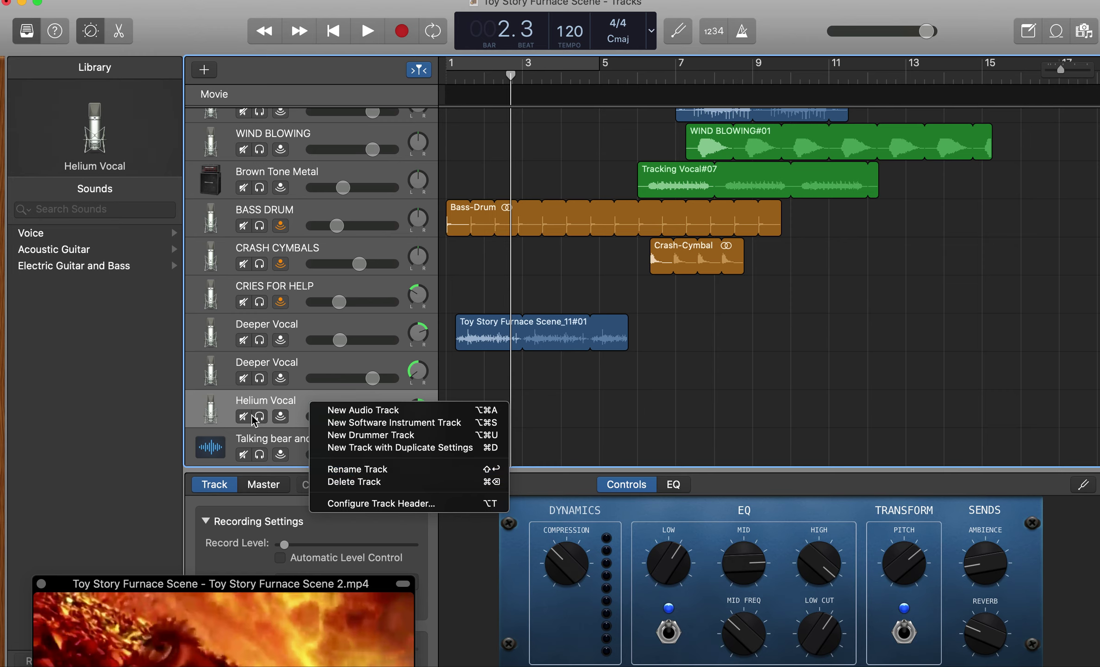
{"action": "left_click", "coordinate": [380, 483]}
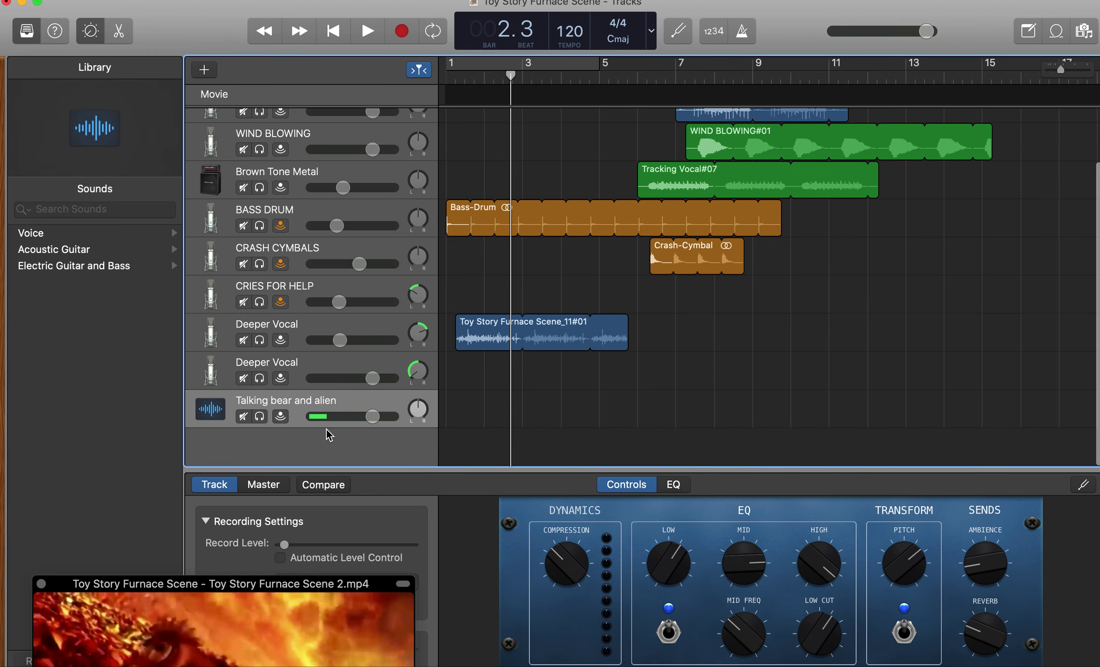
{"action": "left_click", "coordinate": [260, 416]}
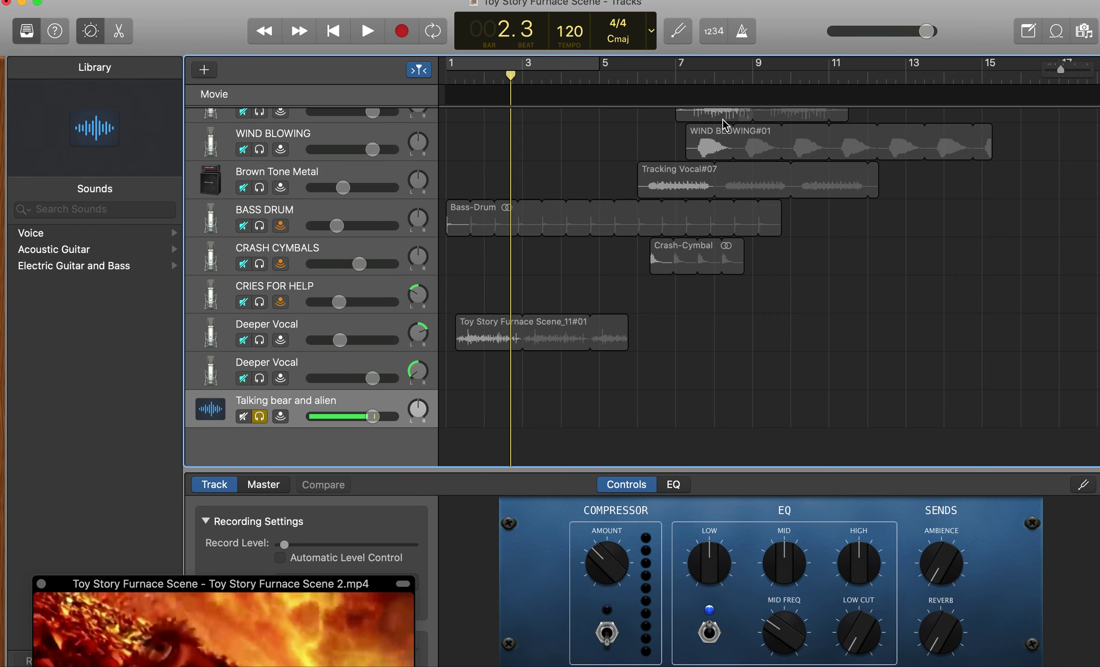
Step: Record two voice takes onto Talking bear and alien from the project start
{"action": "left_click", "coordinate": [333, 31]}
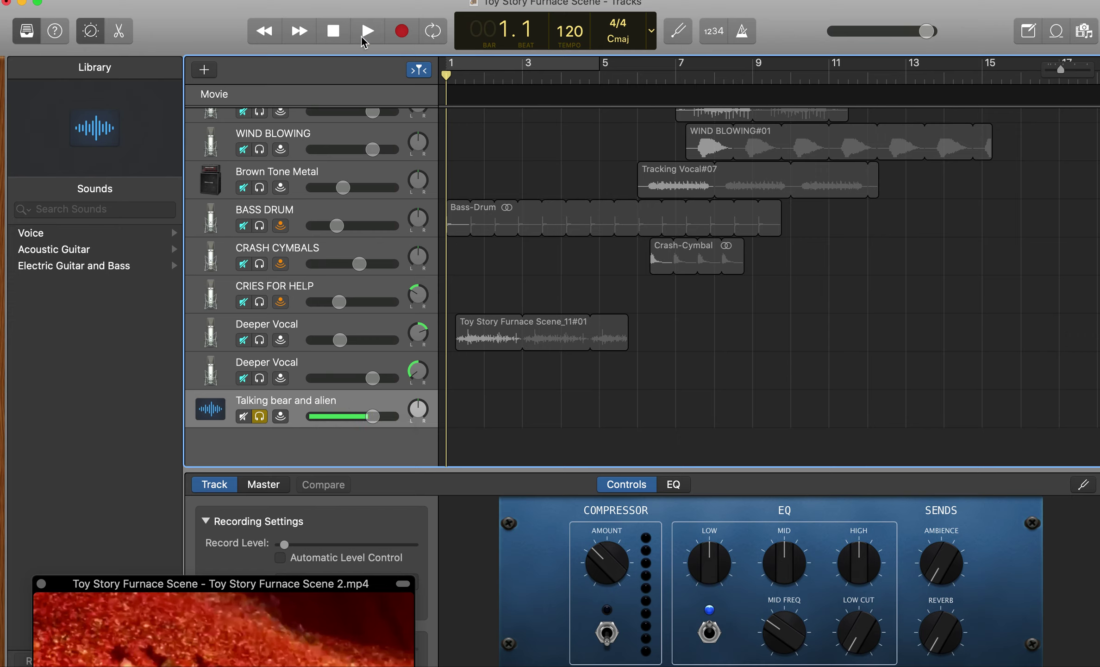
{"action": "left_click", "coordinate": [401, 31]}
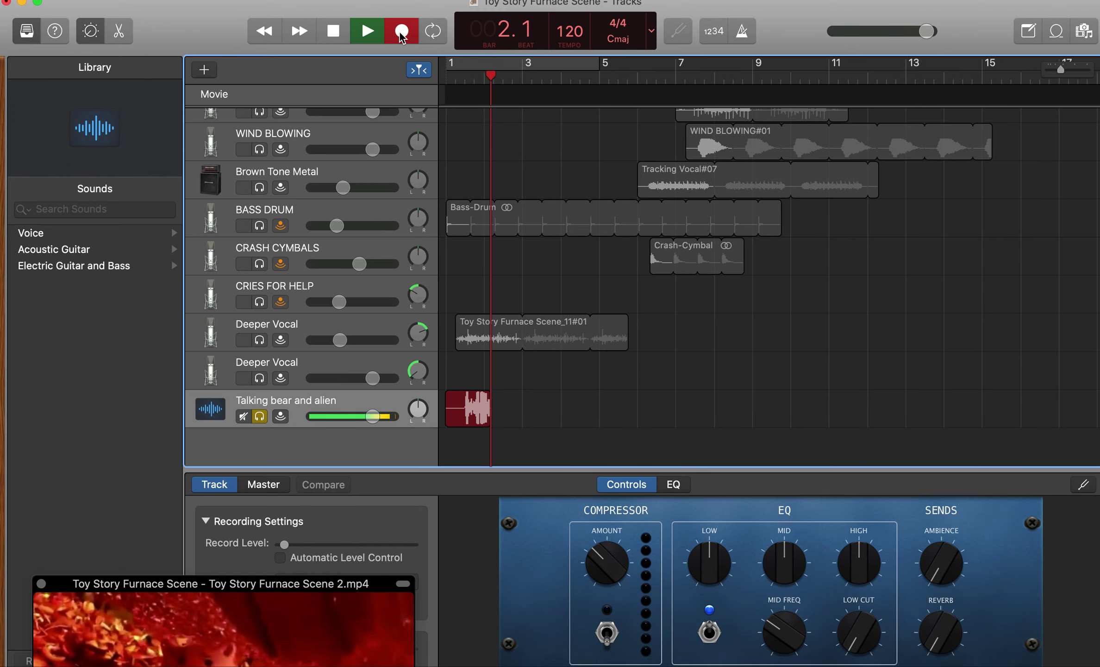
{"action": "left_click", "coordinate": [401, 33]}
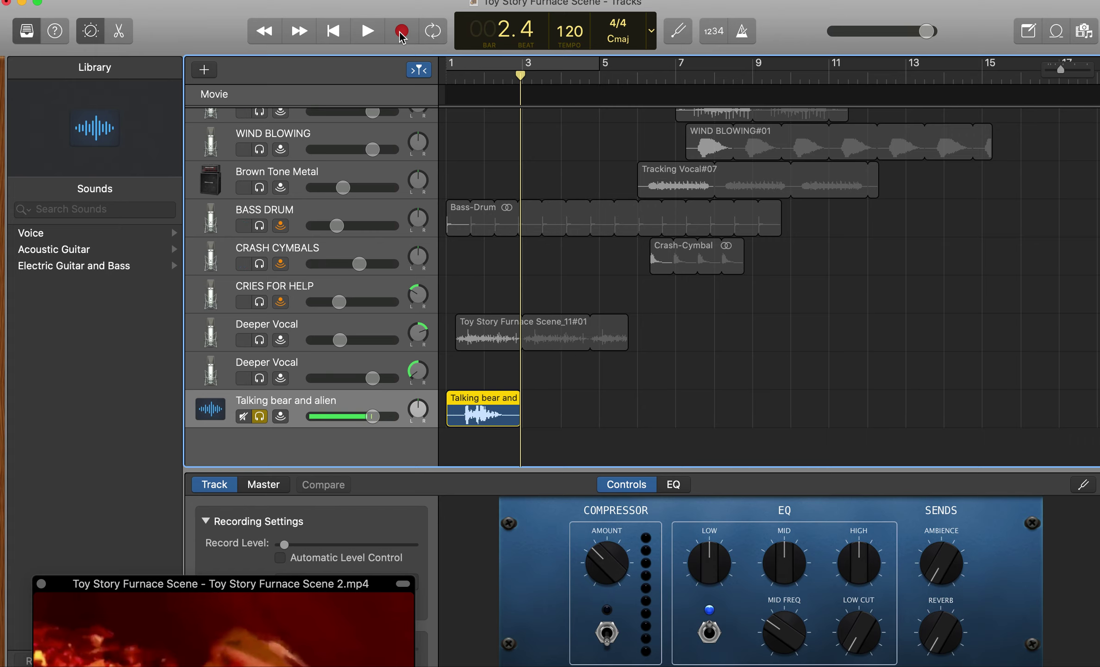
{"action": "key", "text": "space"}
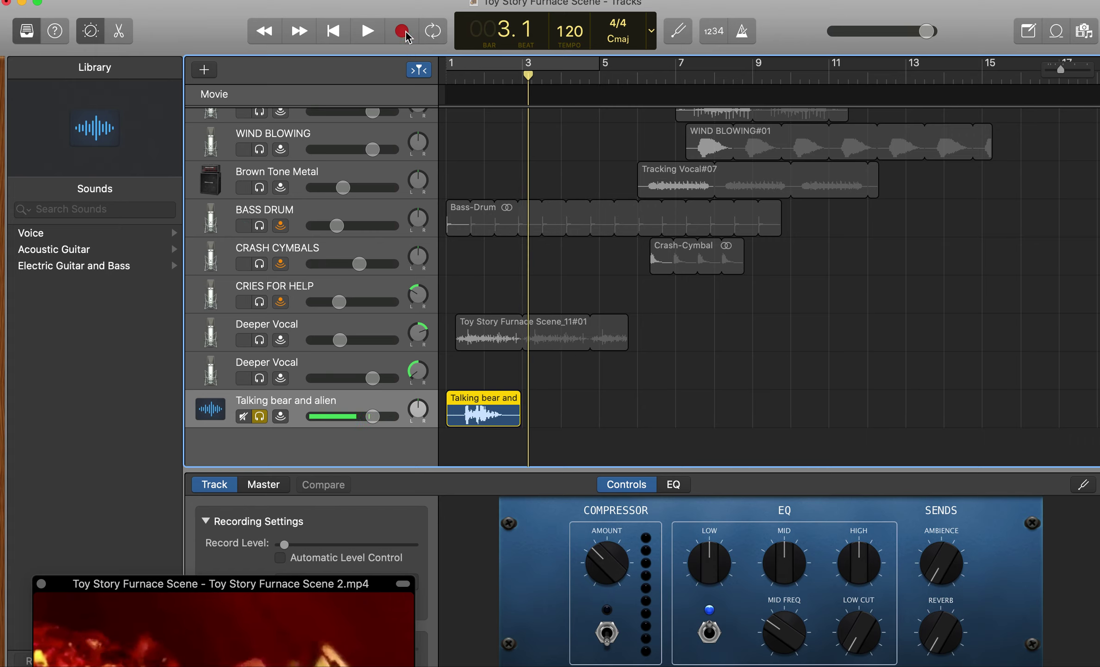
{"action": "left_click", "coordinate": [404, 33]}
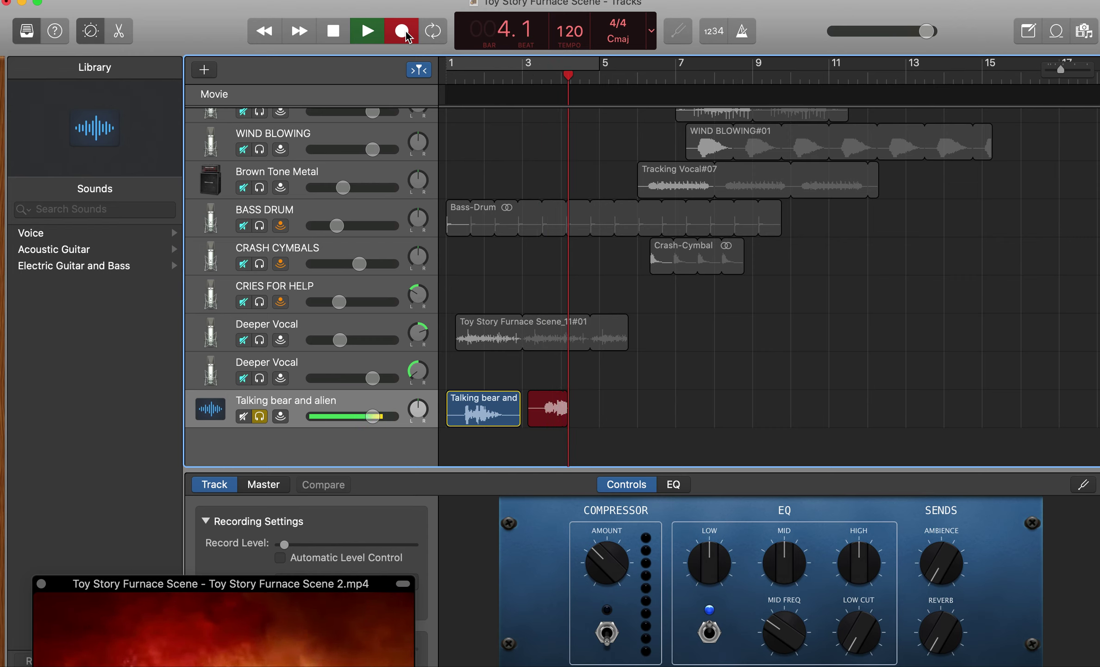
{"action": "key", "text": "space"}
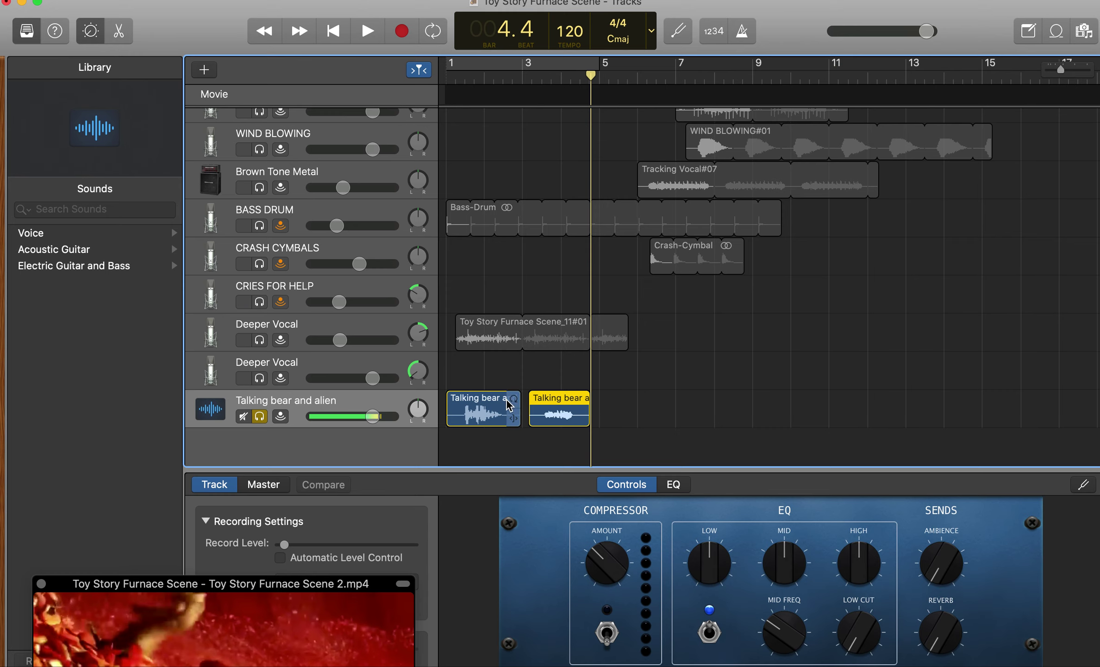
Step: Play the project from the beginning to review the takes, then stop
{"action": "left_click", "coordinate": [332, 32]}
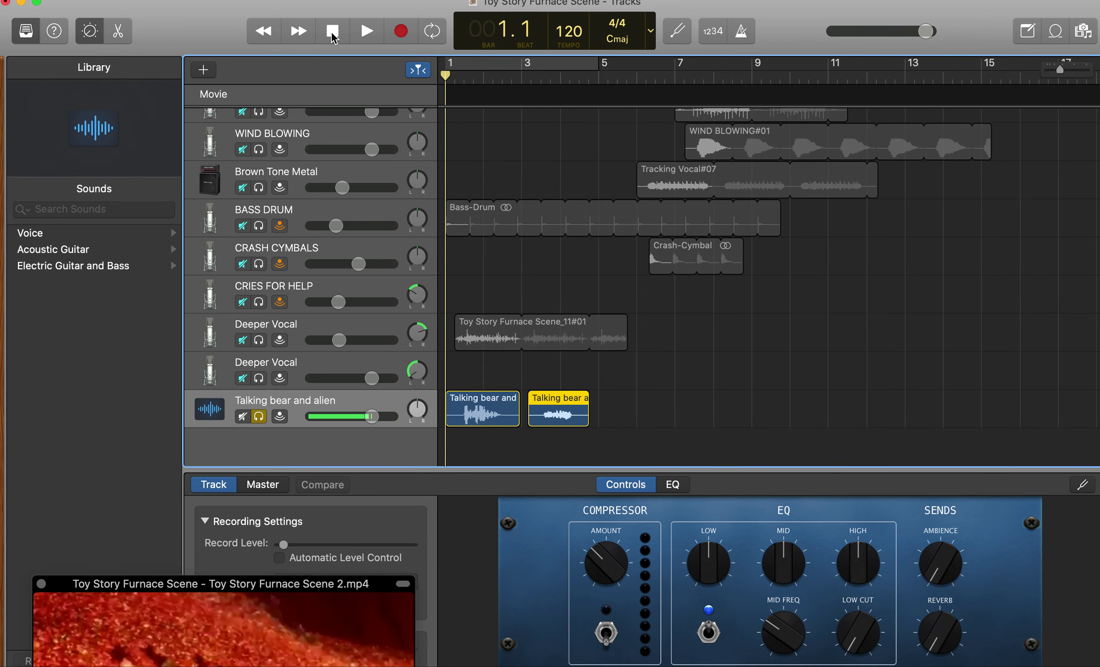
{"action": "key", "text": "space"}
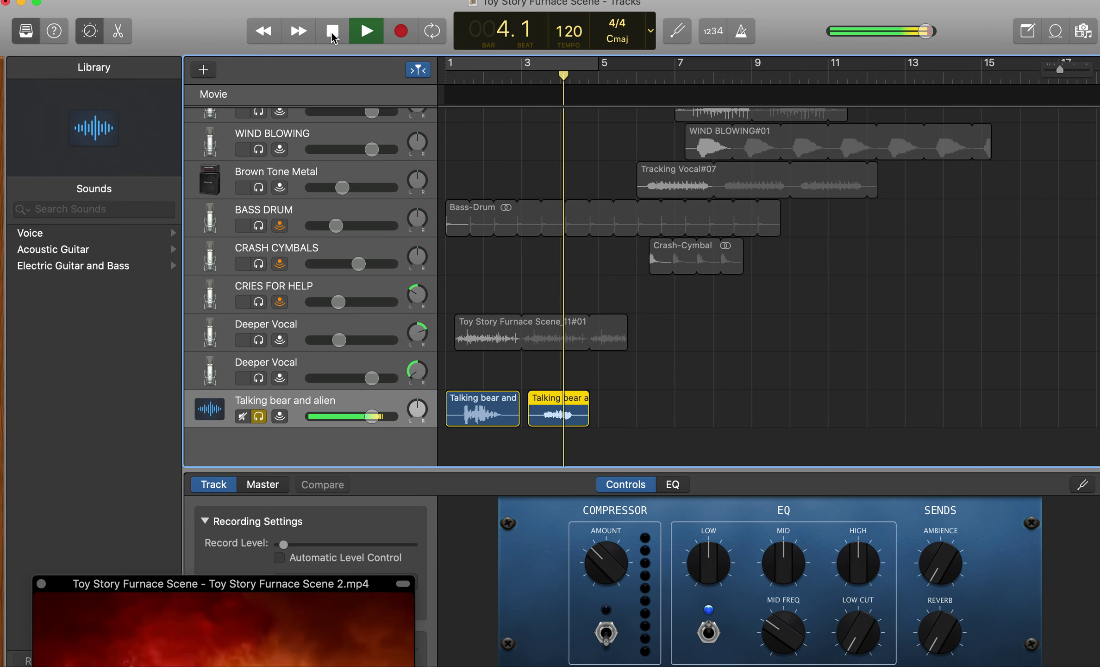
{"action": "left_click", "coordinate": [333, 32]}
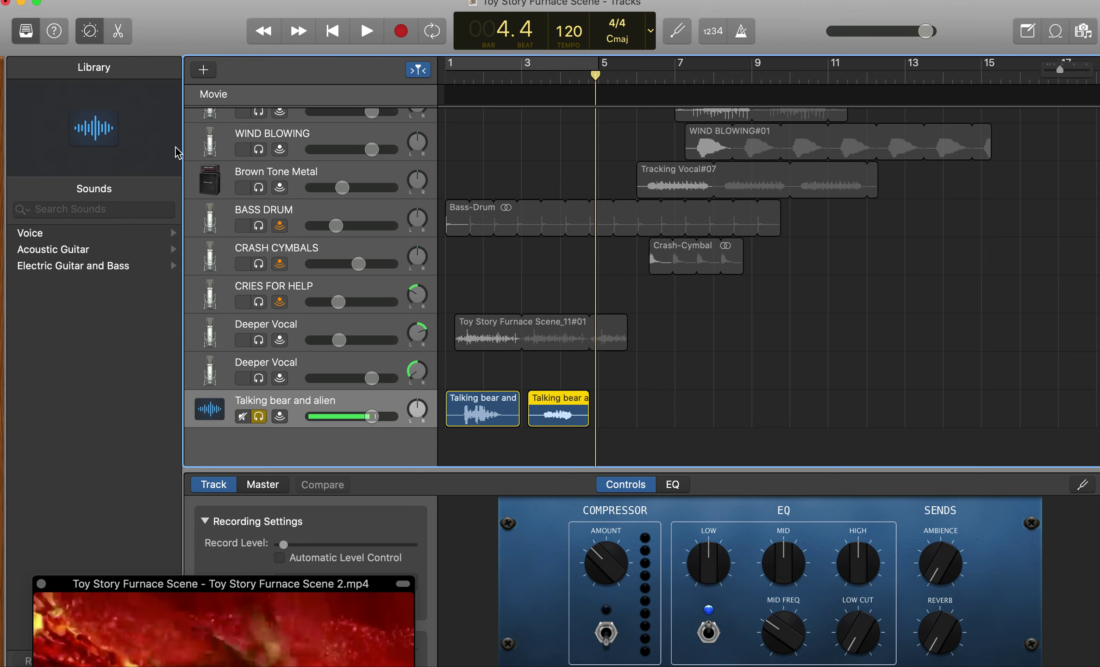
Step: Apply the Voice > Experimental > Helium Vocal sound to the Talking bear and alien track
{"action": "left_click", "coordinate": [42, 233]}
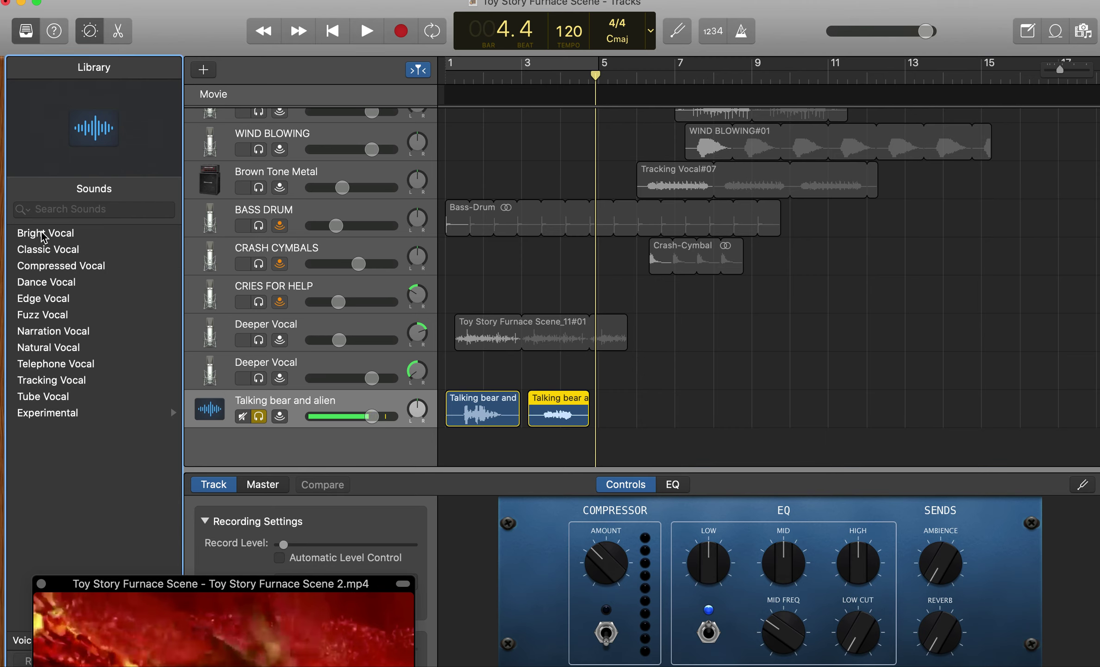
{"action": "left_click", "coordinate": [72, 417]}
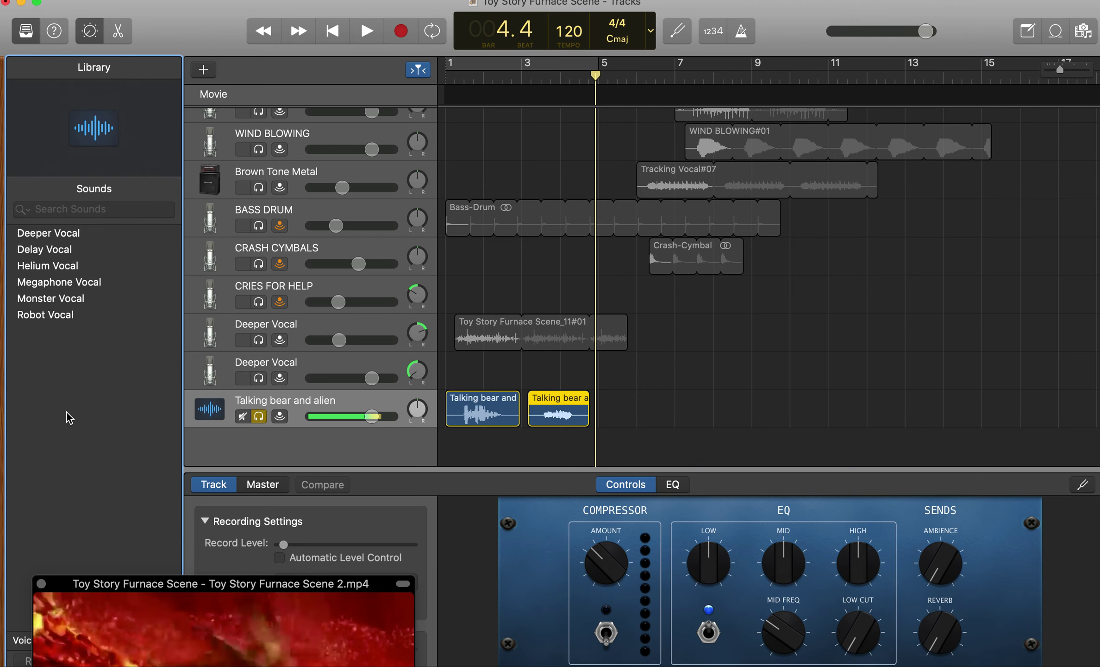
{"action": "left_click", "coordinate": [62, 271]}
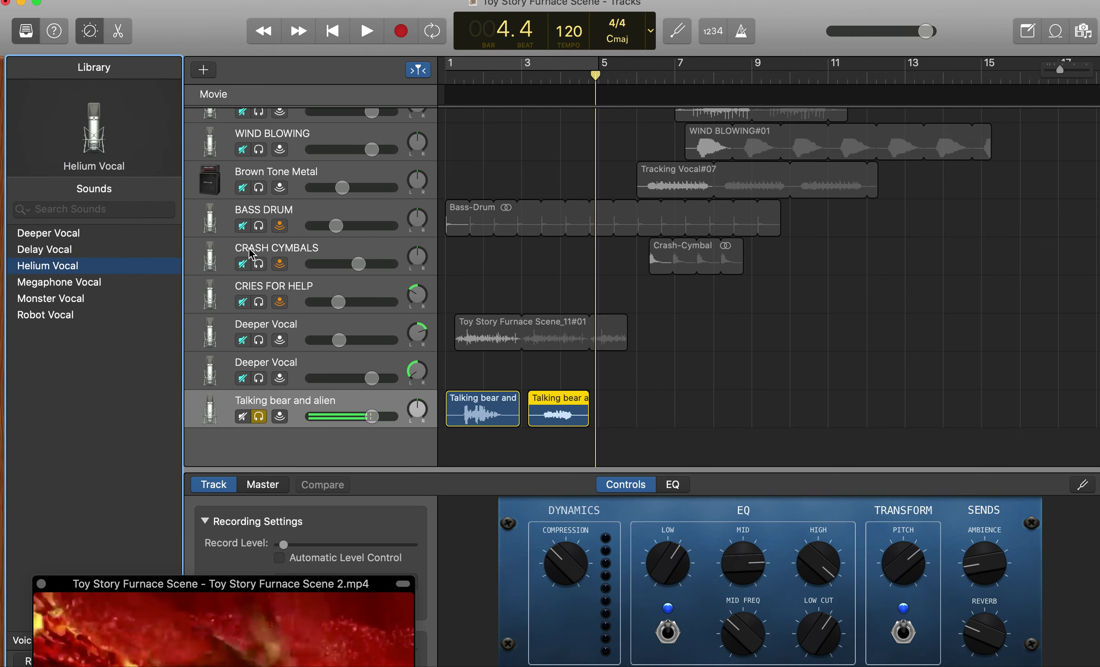
Step: Play the helium-voiced track back from the beginning, then stop
{"action": "left_click", "coordinate": [331, 31]}
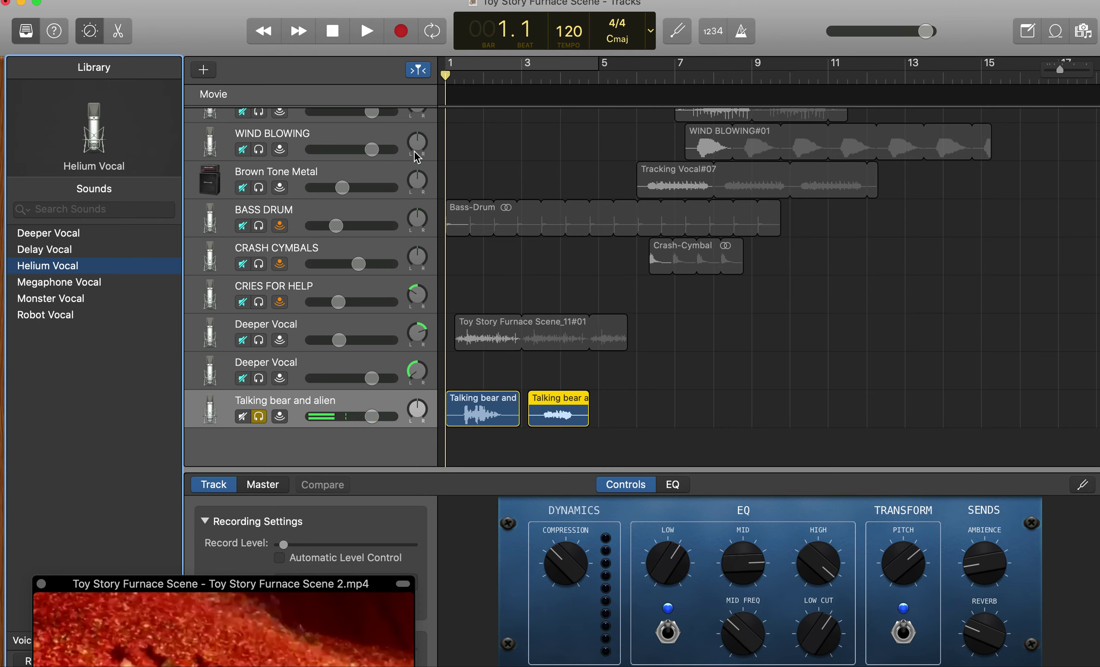
{"action": "key", "text": "space"}
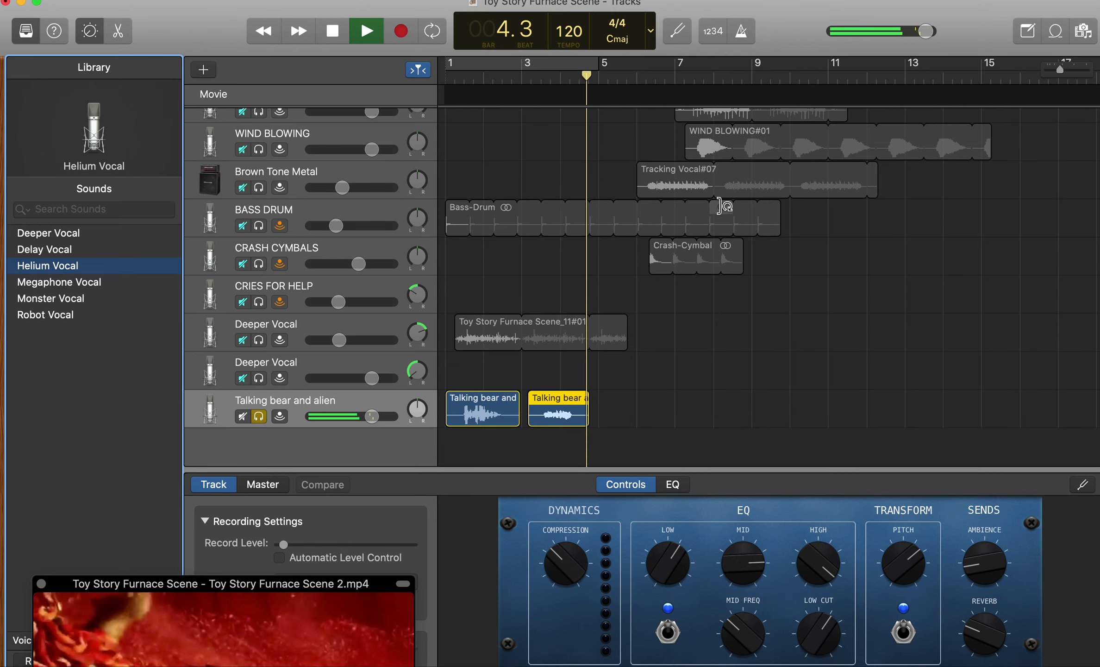
{"action": "key", "text": "space"}
Step: Turn up the helium voice's Reverb, preview it from the start, then ease it back down
{"action": "left_click", "coordinate": [347, 35]}
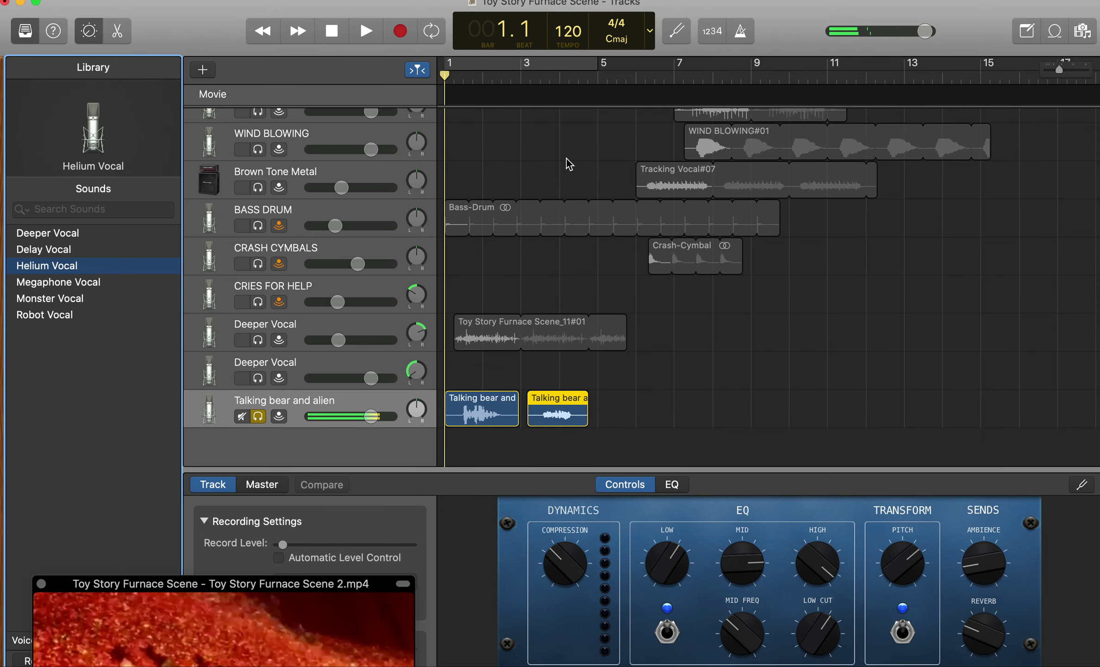
{"action": "left_click_drag", "start_coordinate": [987, 640], "coordinate": [971, 552]}
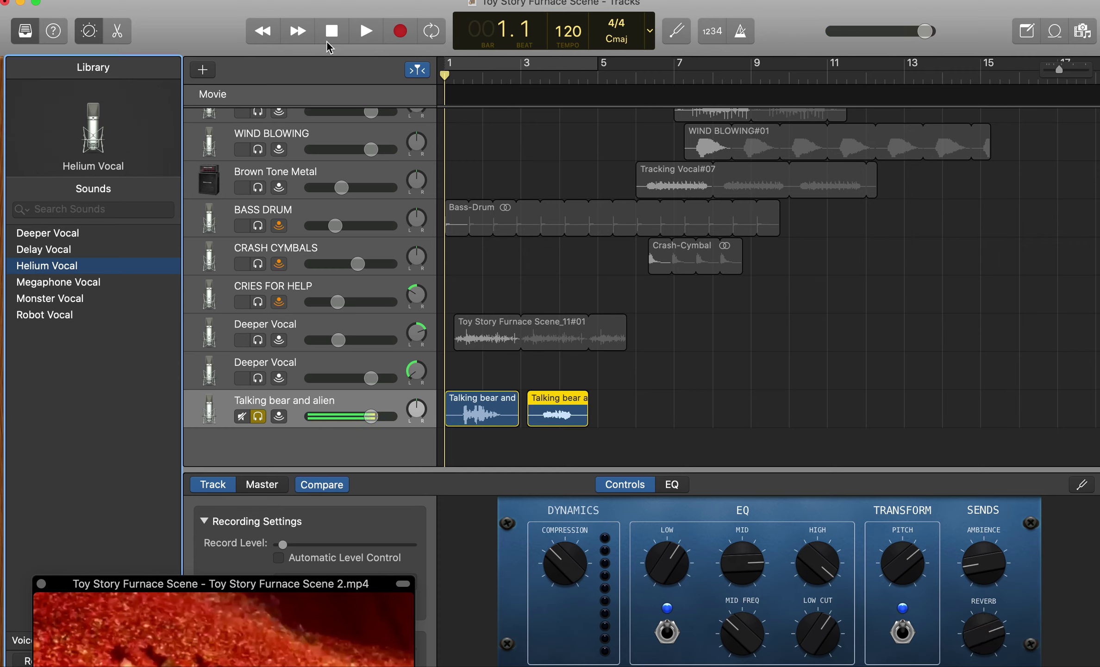
{"action": "key", "text": "space"}
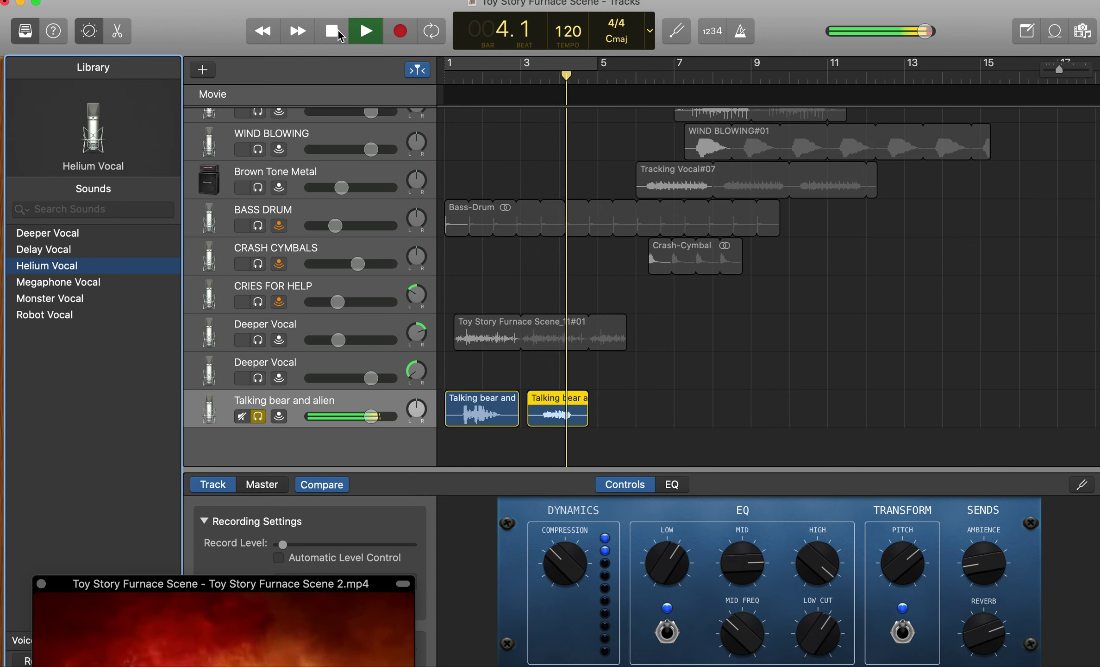
{"action": "key", "text": "space"}
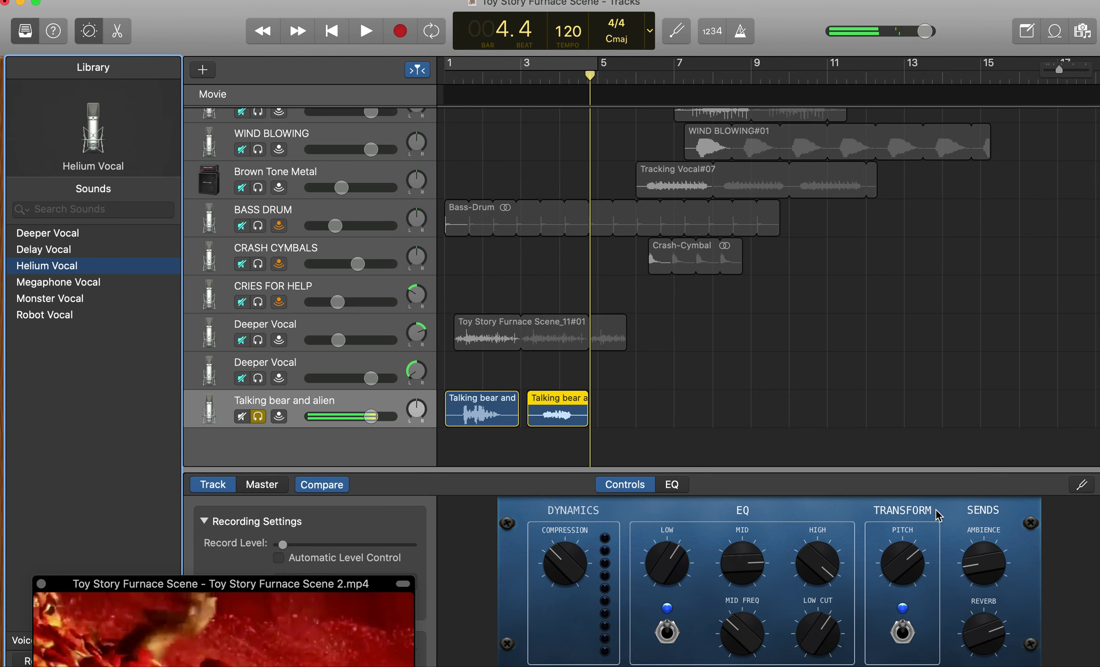
{"action": "left_click_drag", "start_coordinate": [989, 632], "coordinate": [982, 657]}
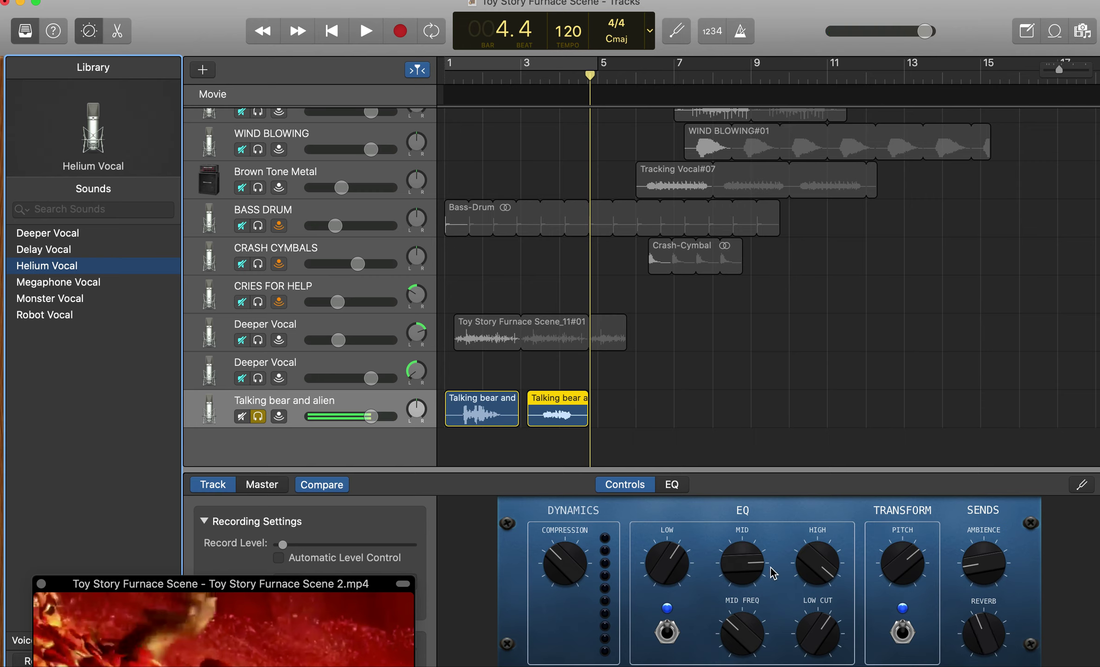
Step: Raise the helium voice's Pitch and preview it, then lower it and replay from the start
{"action": "left_click_drag", "start_coordinate": [908, 574], "coordinate": [902, 504]}
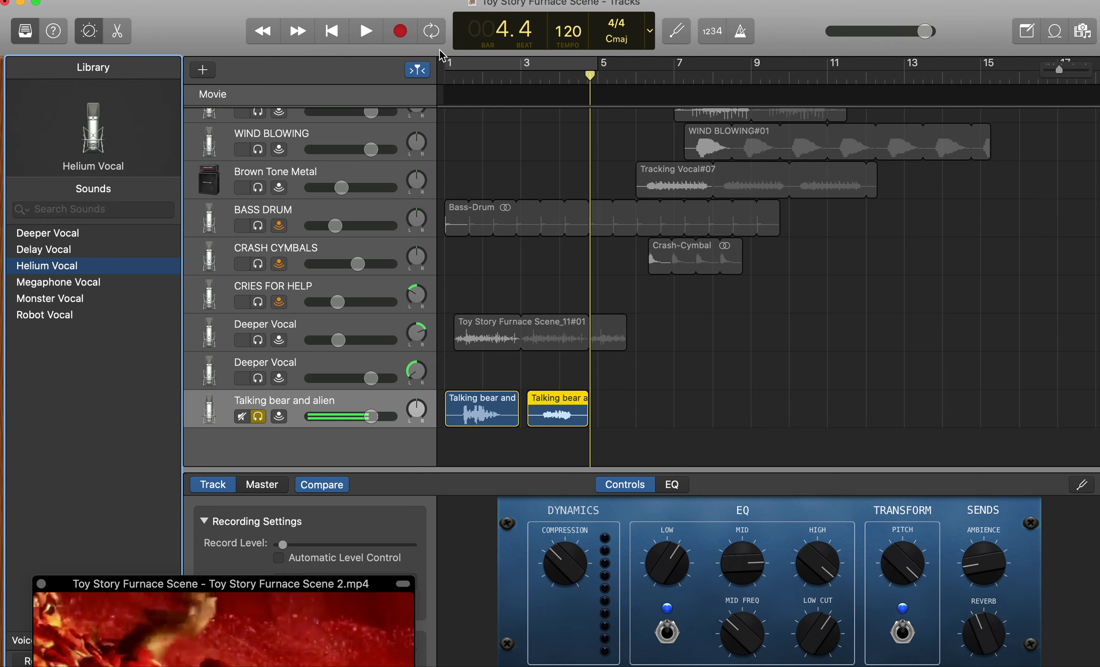
{"action": "left_click", "coordinate": [326, 34]}
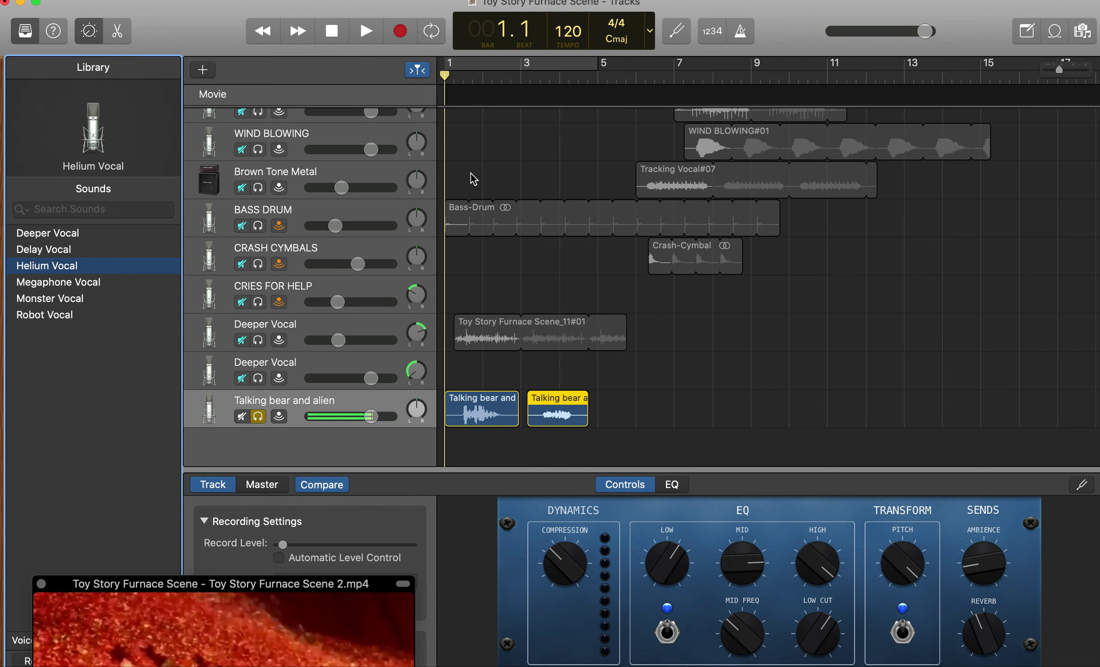
{"action": "key", "text": "space"}
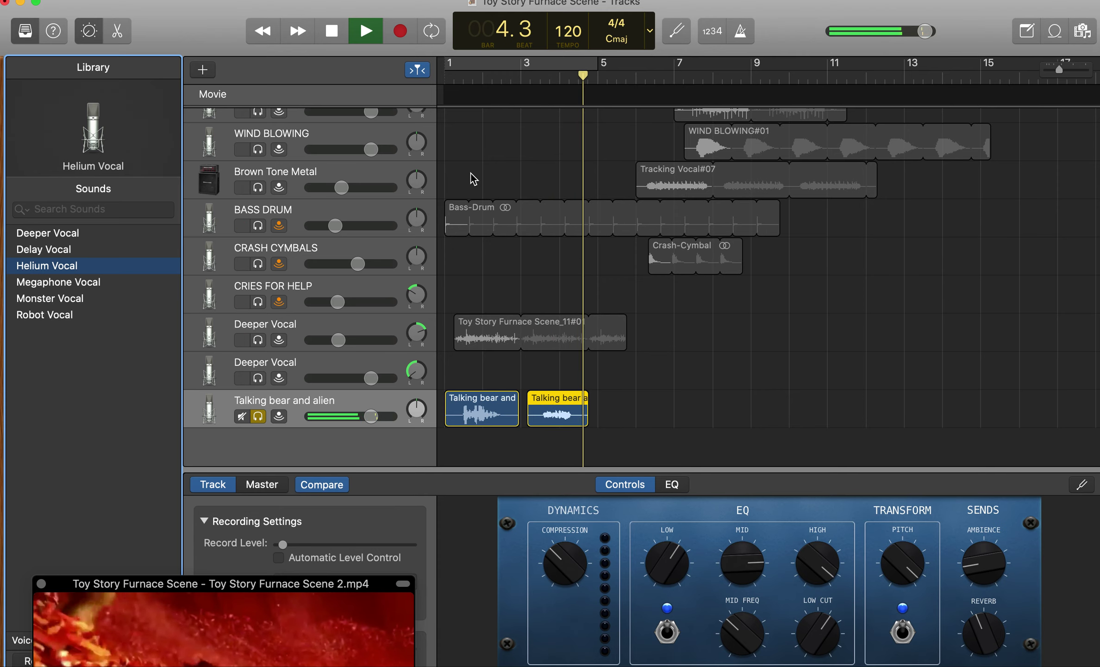
{"action": "key", "text": "space"}
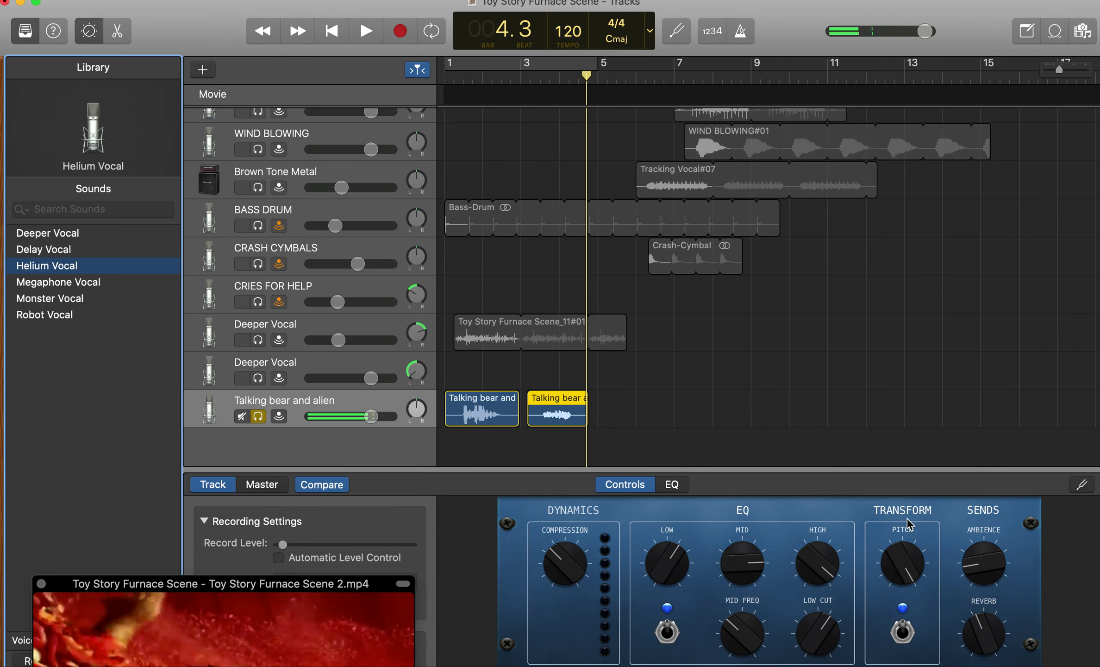
{"action": "left_click_drag", "start_coordinate": [904, 591], "coordinate": [921, 663]}
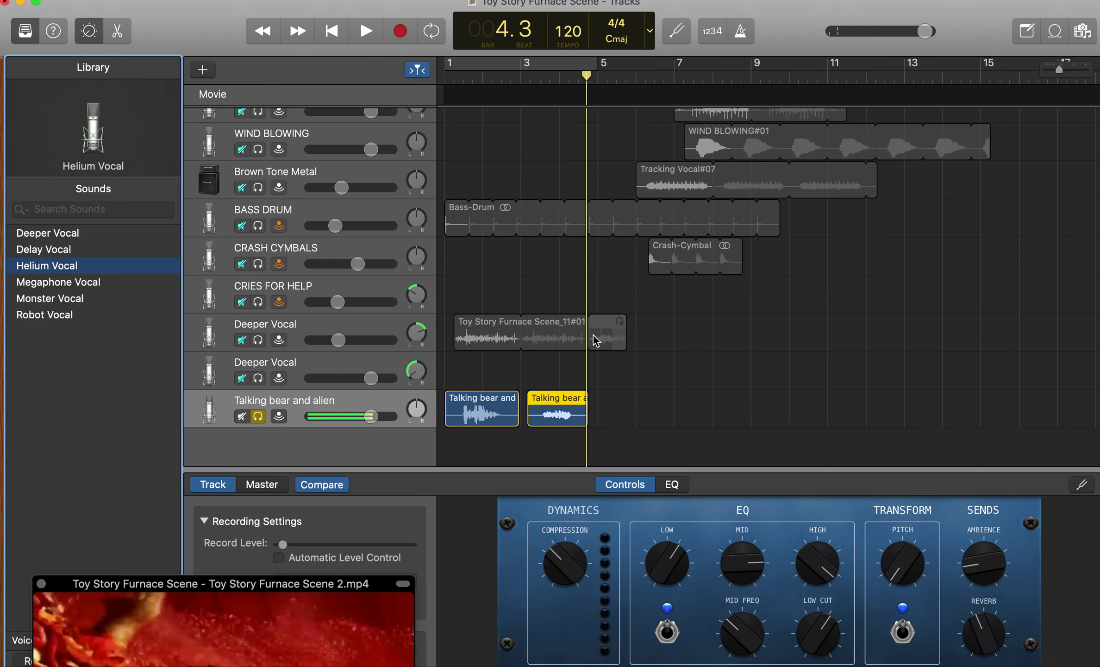
{"action": "left_click", "coordinate": [330, 31]}
{"action": "key", "text": "space"}
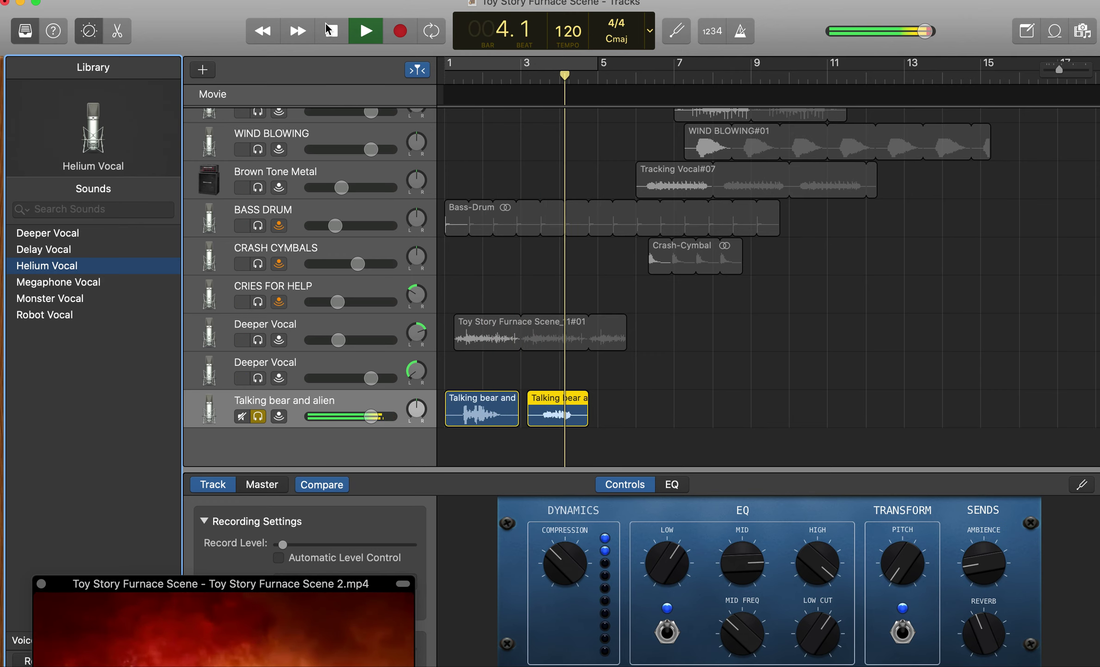
{"action": "key", "text": "space"}
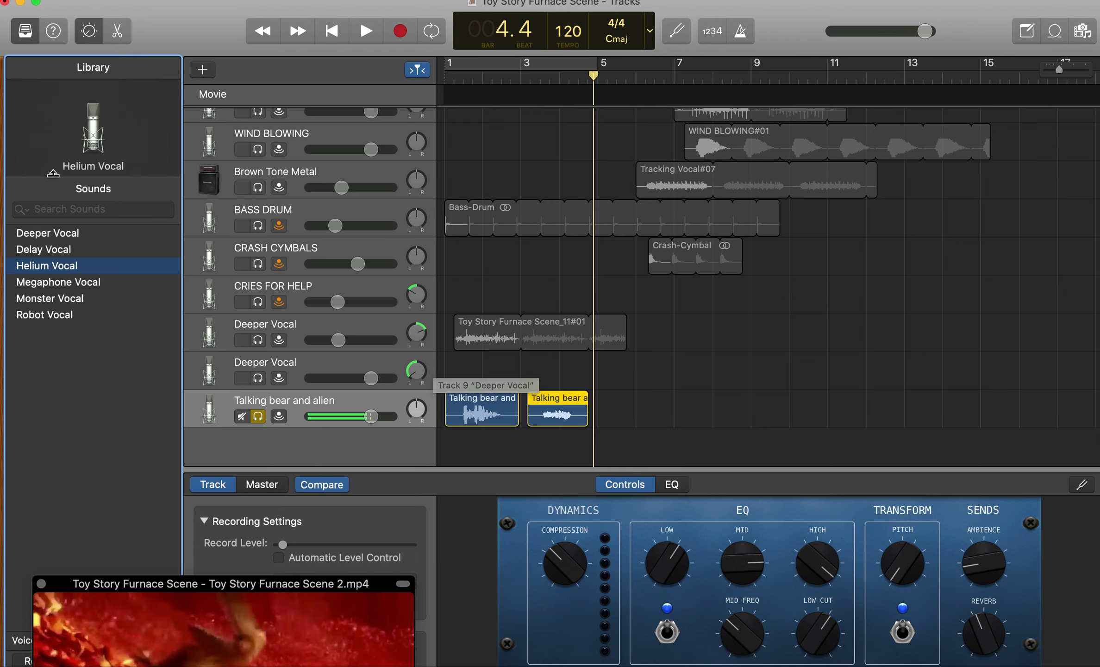
{"action": "left_click", "coordinate": [55, 300]}
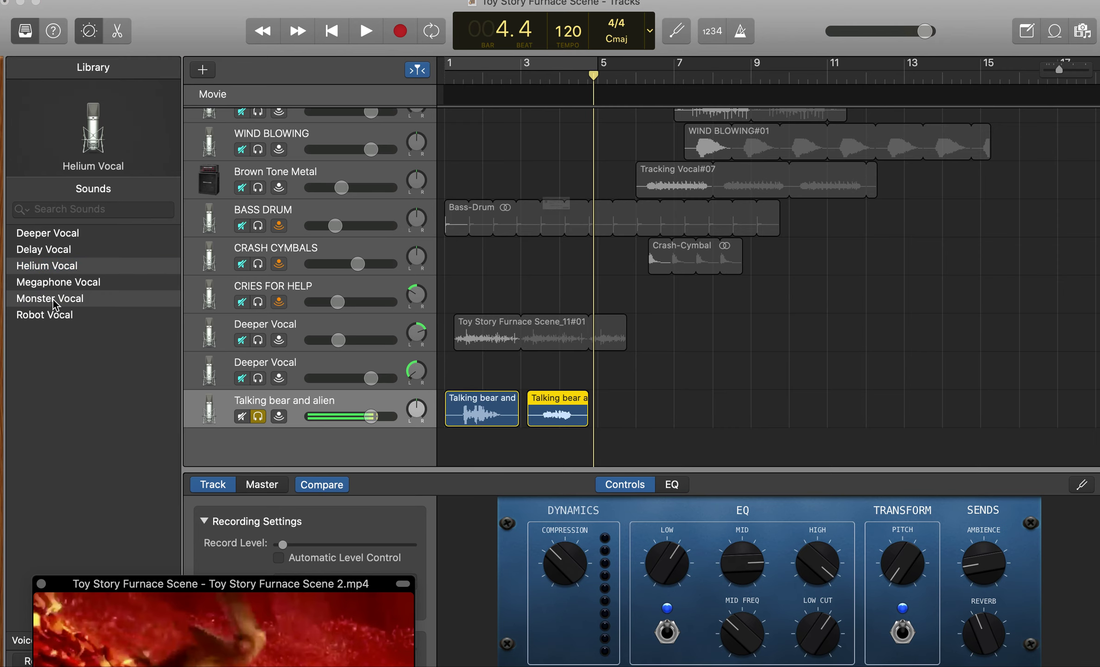
{"action": "left_click", "coordinate": [487, 262]}
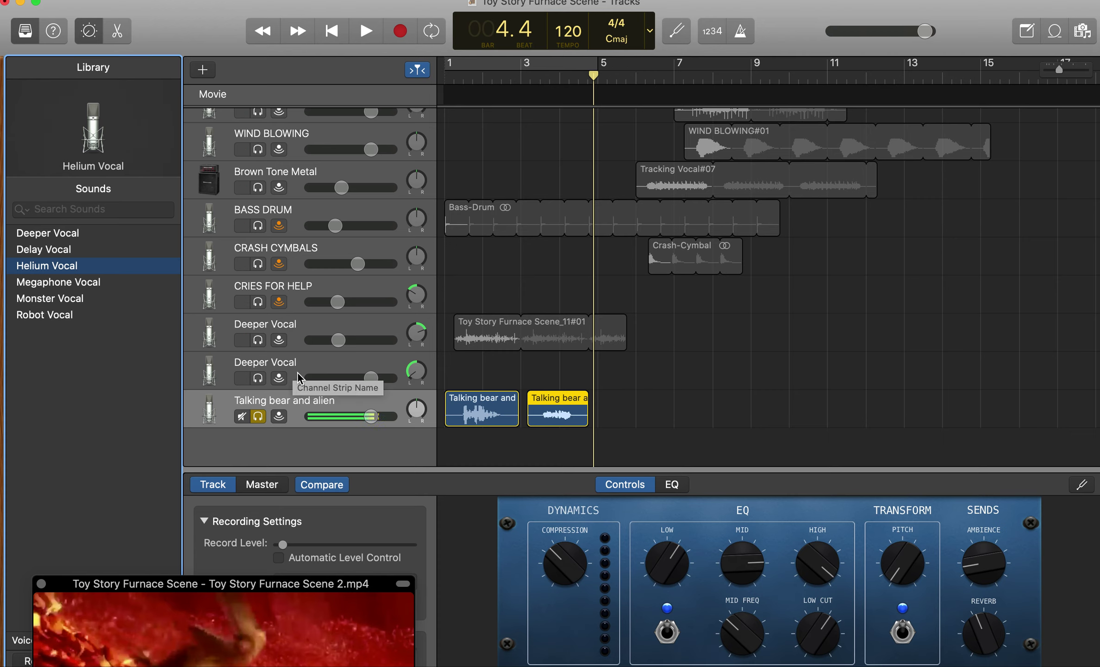
Step: Add a new audio track below the CRIES FOR HELP track
{"action": "right_click", "coordinate": [305, 399]}
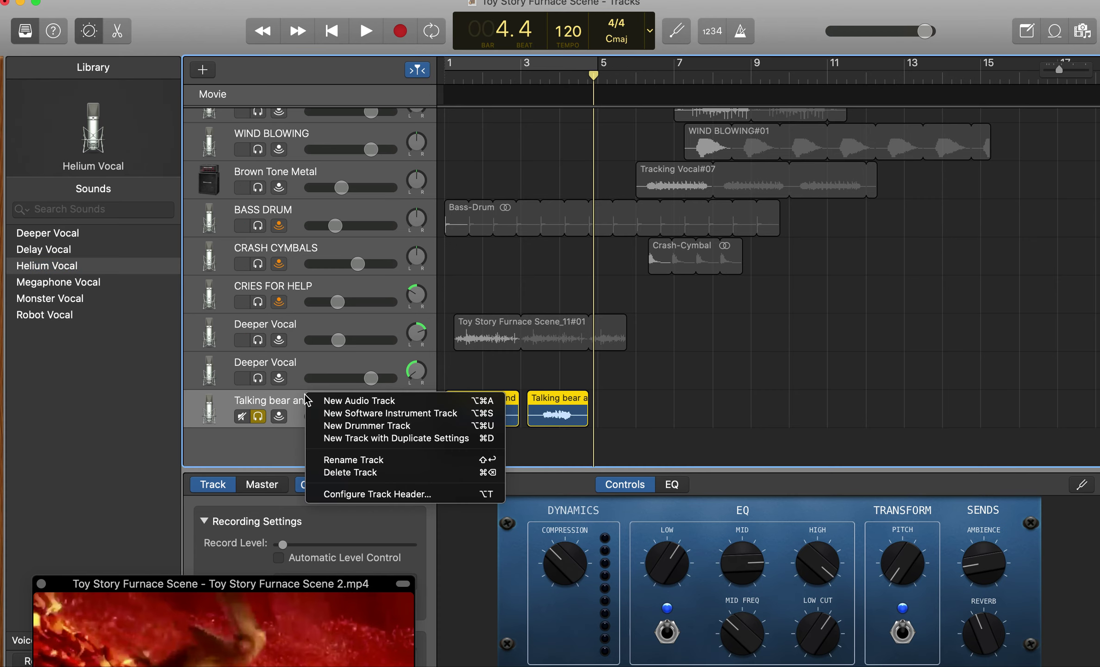
{"action": "left_click", "coordinate": [266, 287]}
{"action": "left_click", "coordinate": [266, 287]}
{"action": "scroll", "coordinate": [267, 324], "scroll_direction": "up", "scroll_amount": 2}
{"action": "right_click", "coordinate": [269, 346]}
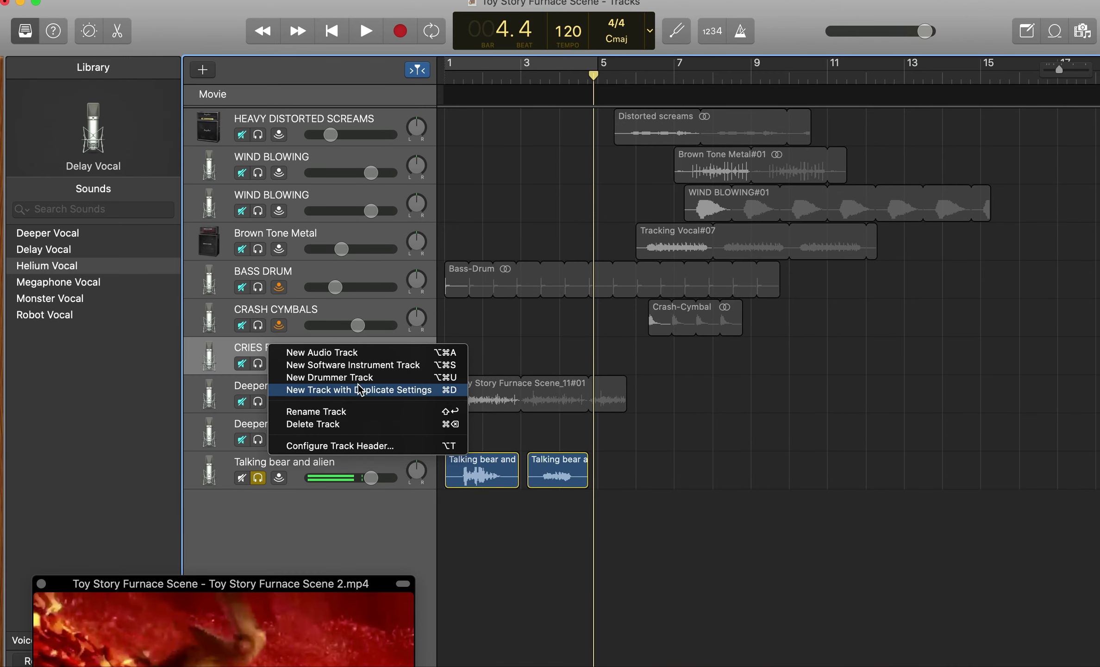
{"action": "left_click", "coordinate": [332, 352]}
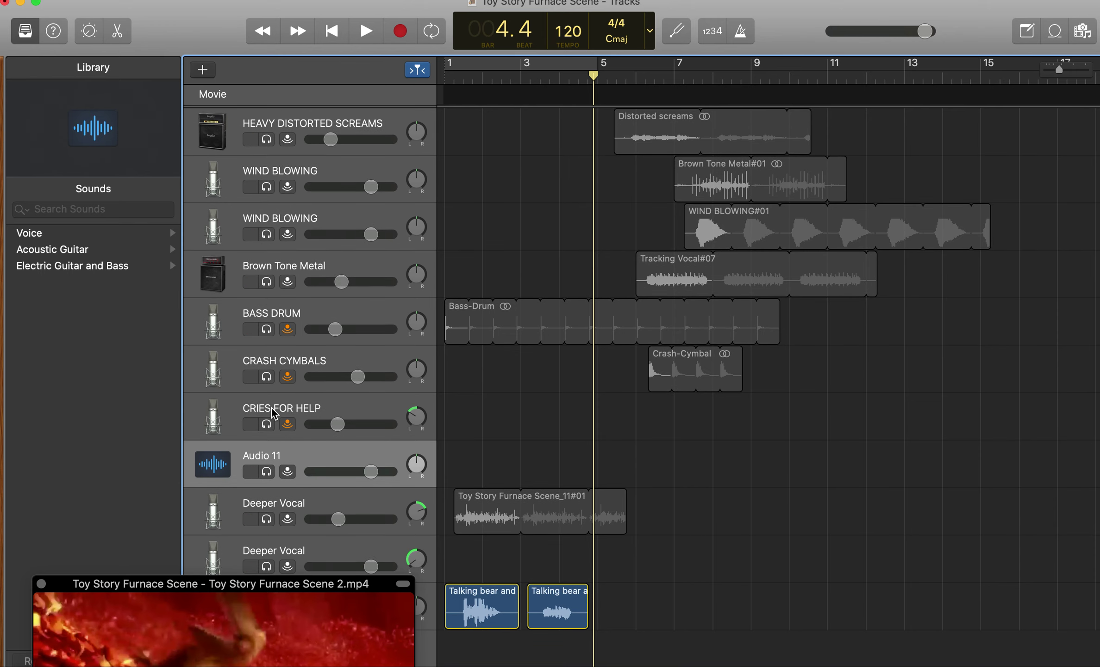
Step: Solo the new Audio 11 track, keeping its name Audio 11
{"action": "left_click", "coordinate": [249, 466], "text": "alt"}
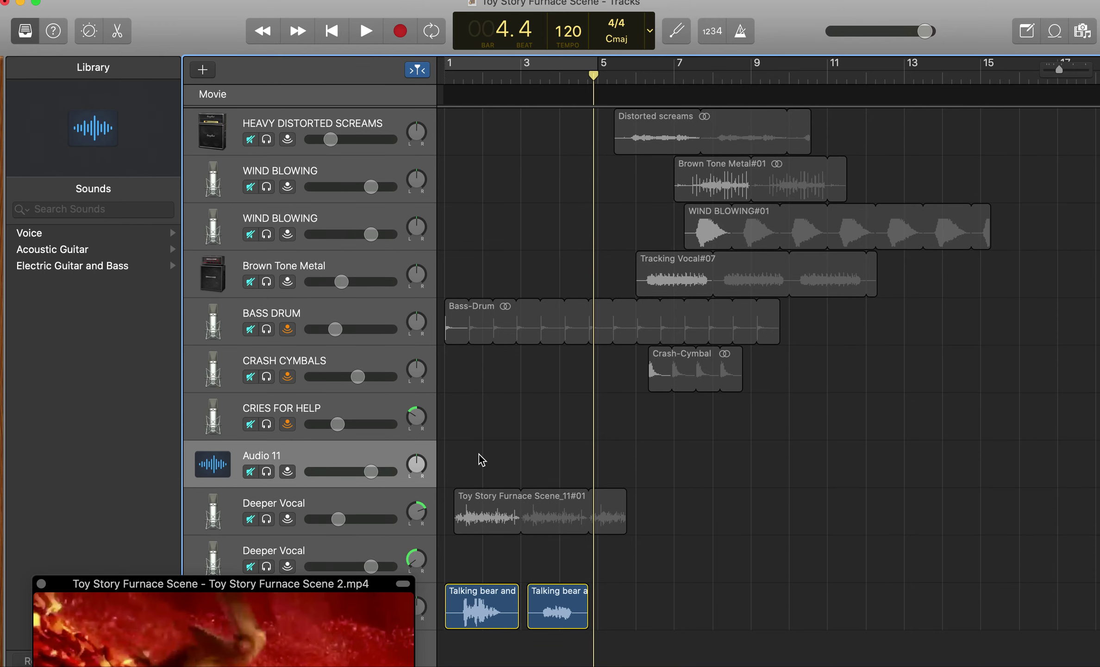
{"action": "left_click", "coordinate": [266, 471]}
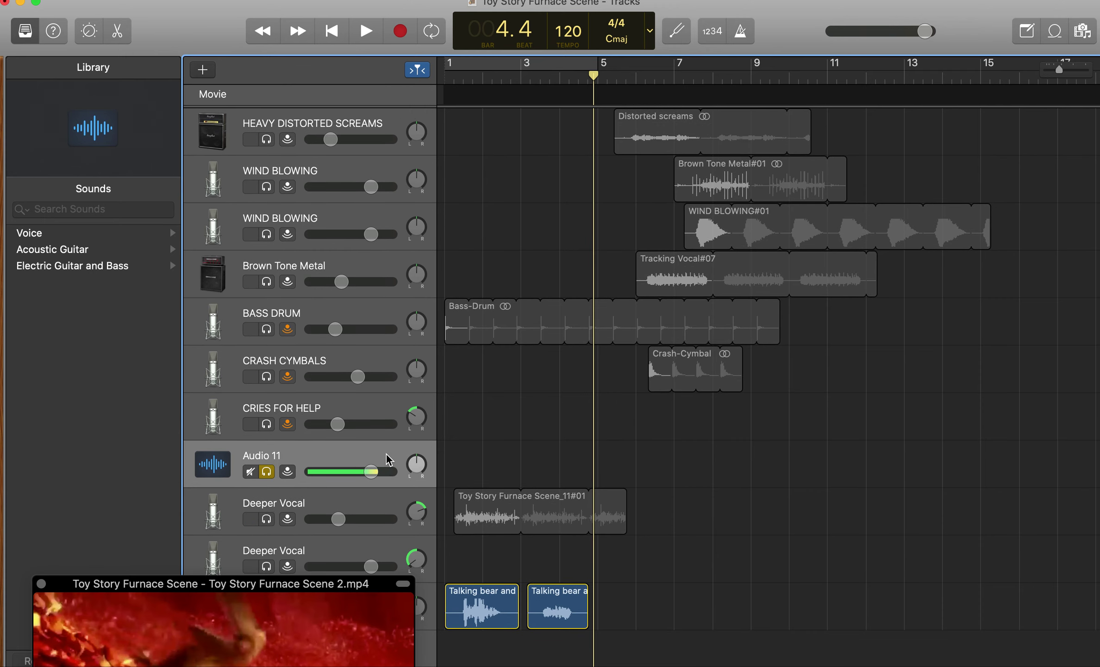
{"action": "double_click", "coordinate": [387, 454]}
{"action": "left_click", "coordinate": [411, 454]}
{"action": "key", "text": "b"}
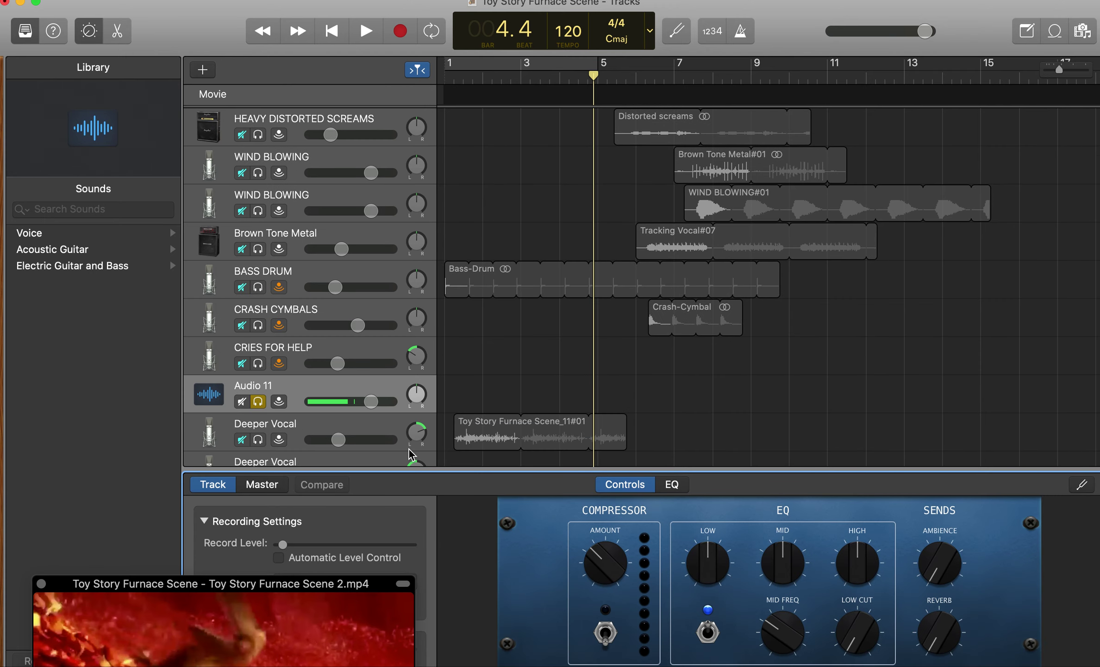
Step: Unsolo Talking bear and alien, move the movie preview up, and rewind to bar 1
{"action": "scroll", "coordinate": [301, 428], "scroll_direction": "down", "scroll_amount": 5}
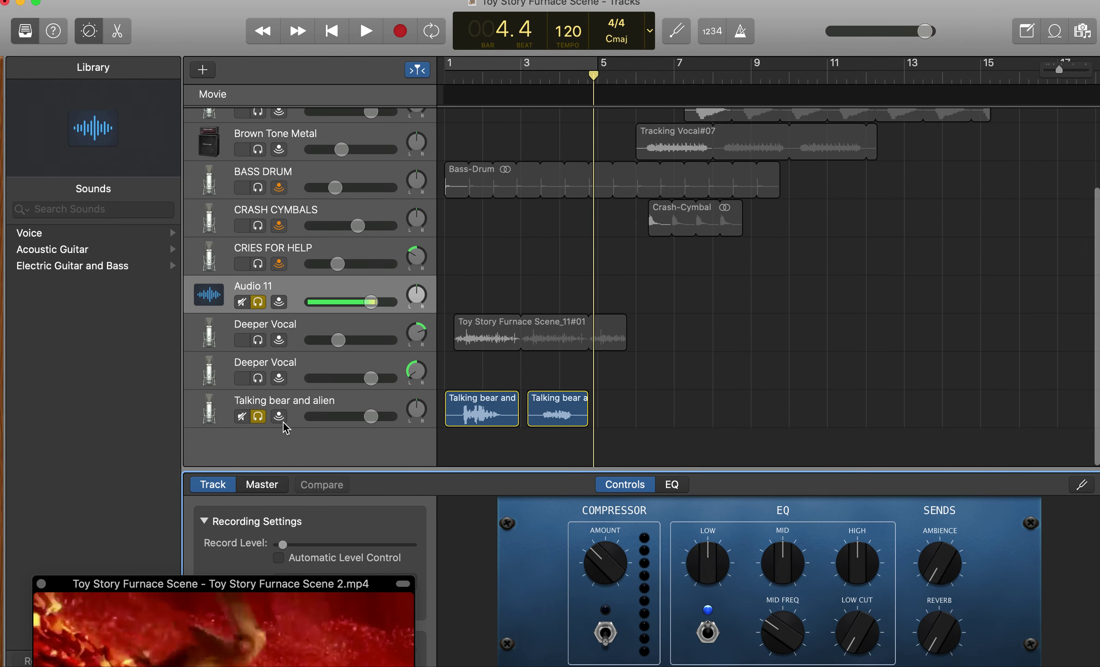
{"action": "left_click", "coordinate": [257, 416]}
{"action": "left_click", "coordinate": [258, 417]}
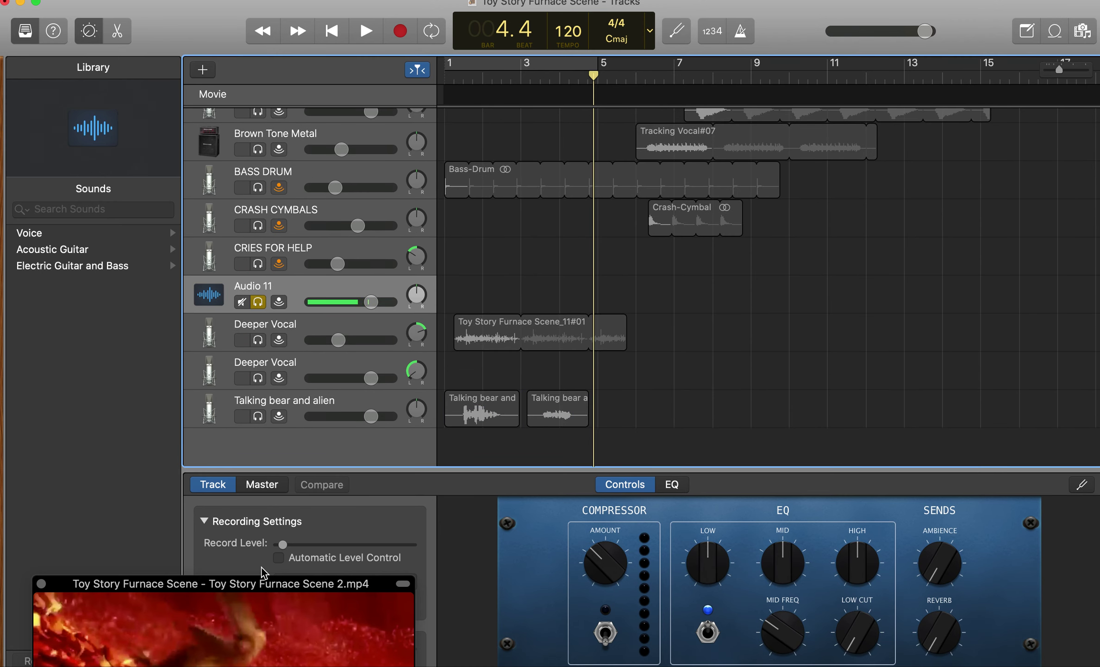
{"action": "left_click_drag", "start_coordinate": [266, 586], "coordinate": [276, 330]}
{"action": "mouse_move", "coordinate": [296, 349]}
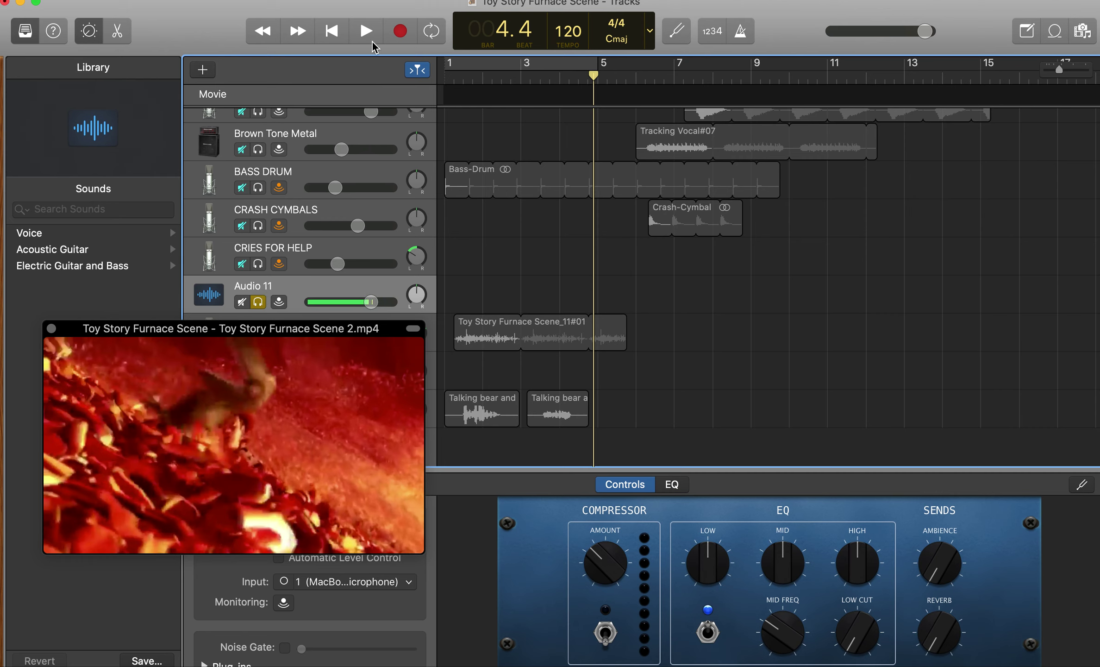
{"action": "left_click", "coordinate": [331, 31]}
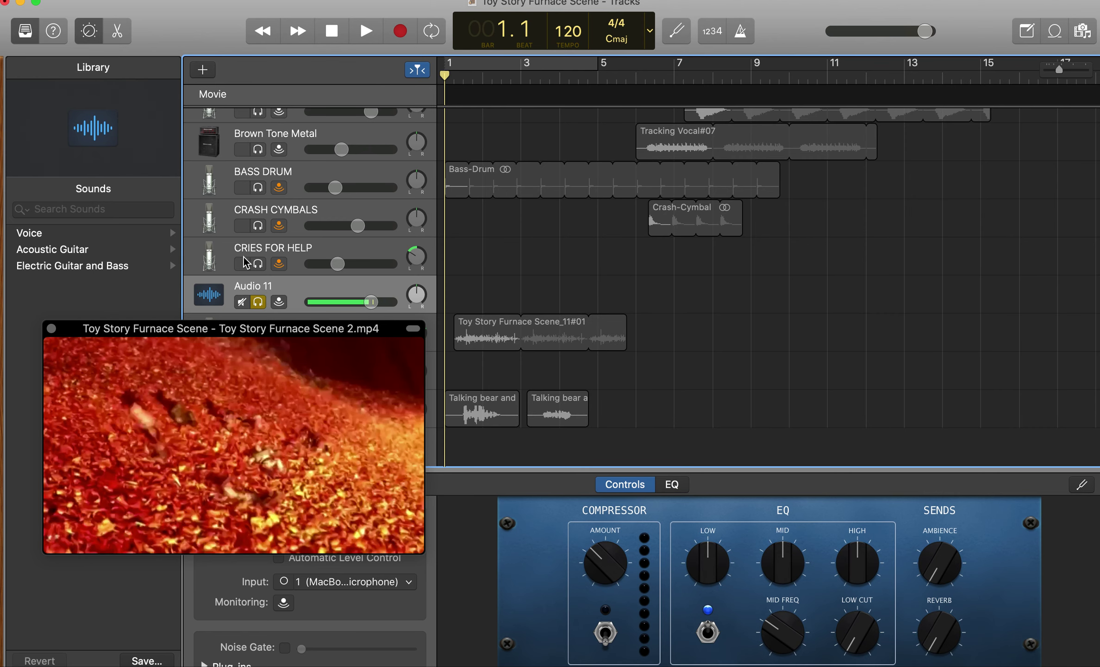
Step: Record a short voice take at bar 1 on Audio 11, then replay it from the start
{"action": "left_click", "coordinate": [394, 39]}
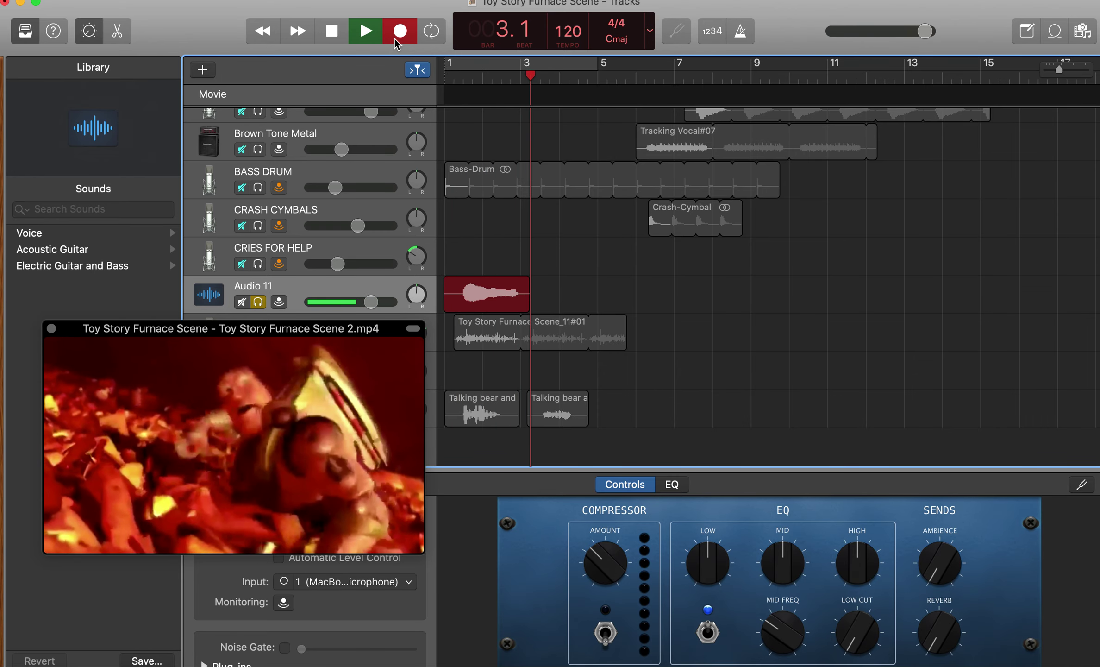
{"action": "key", "text": "space"}
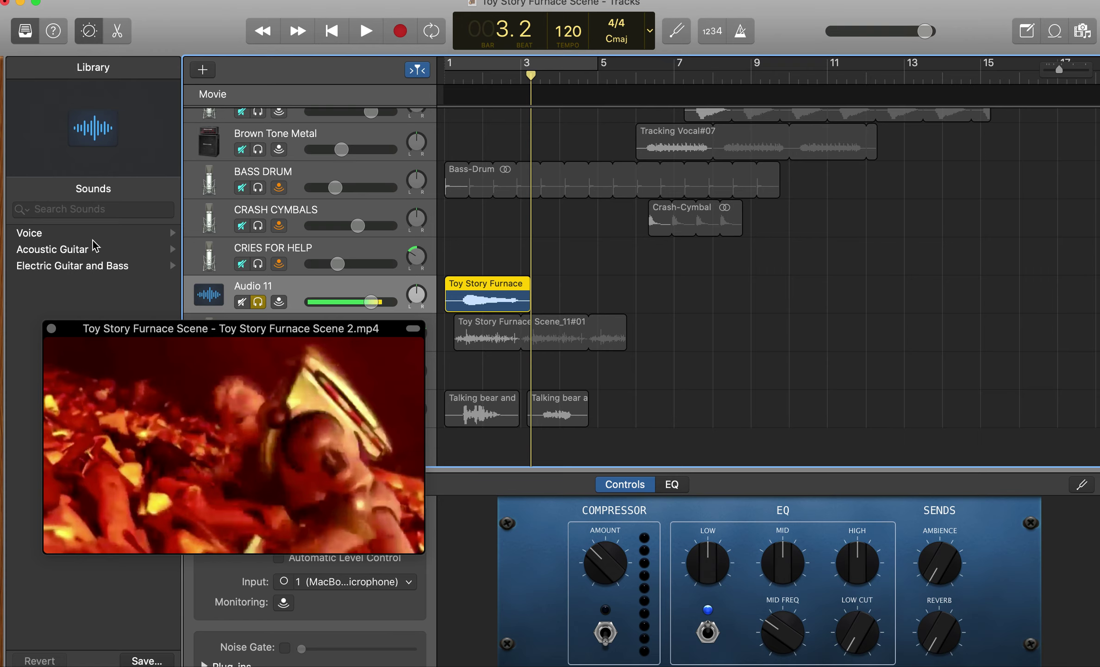
{"action": "left_click", "coordinate": [331, 32]}
{"action": "key", "text": "space"}
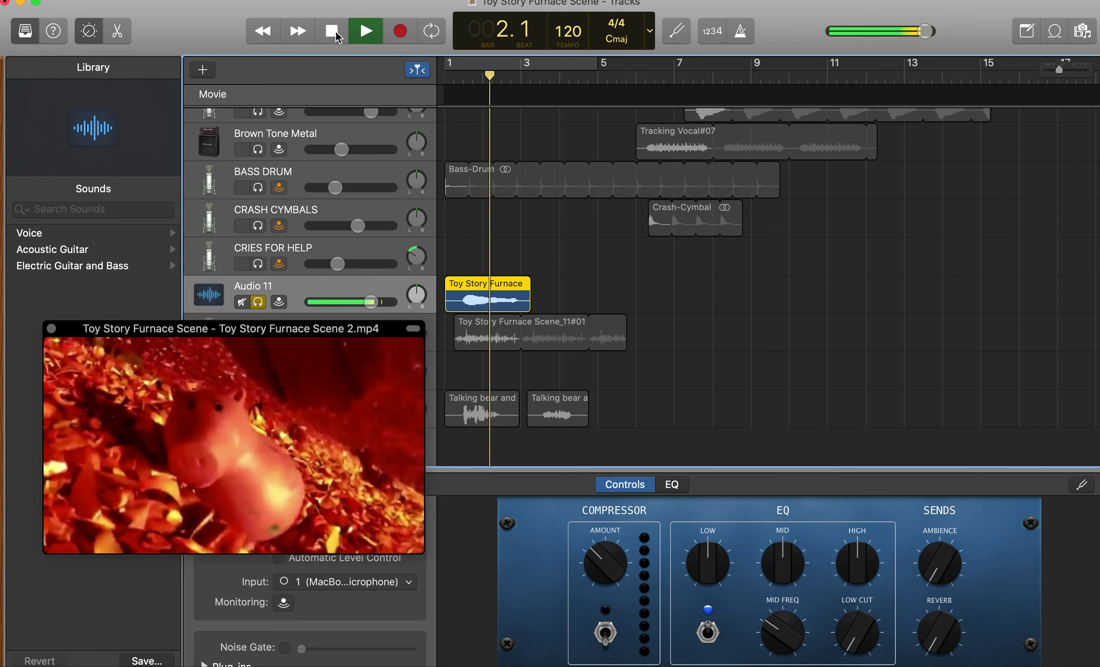
{"action": "left_click", "coordinate": [336, 34]}
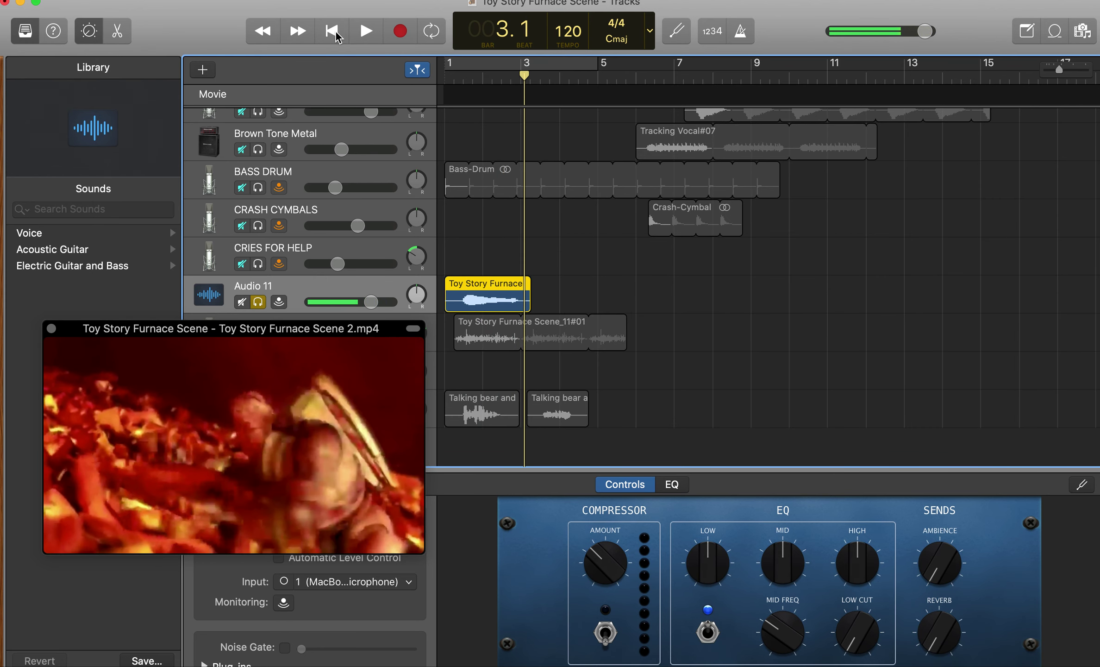
Step: Apply the Voice > Experimental > Delay Vocal sound to Audio 11, then rewind to bar 1
{"action": "left_click_drag", "start_coordinate": [226, 332], "coordinate": [214, 447]}
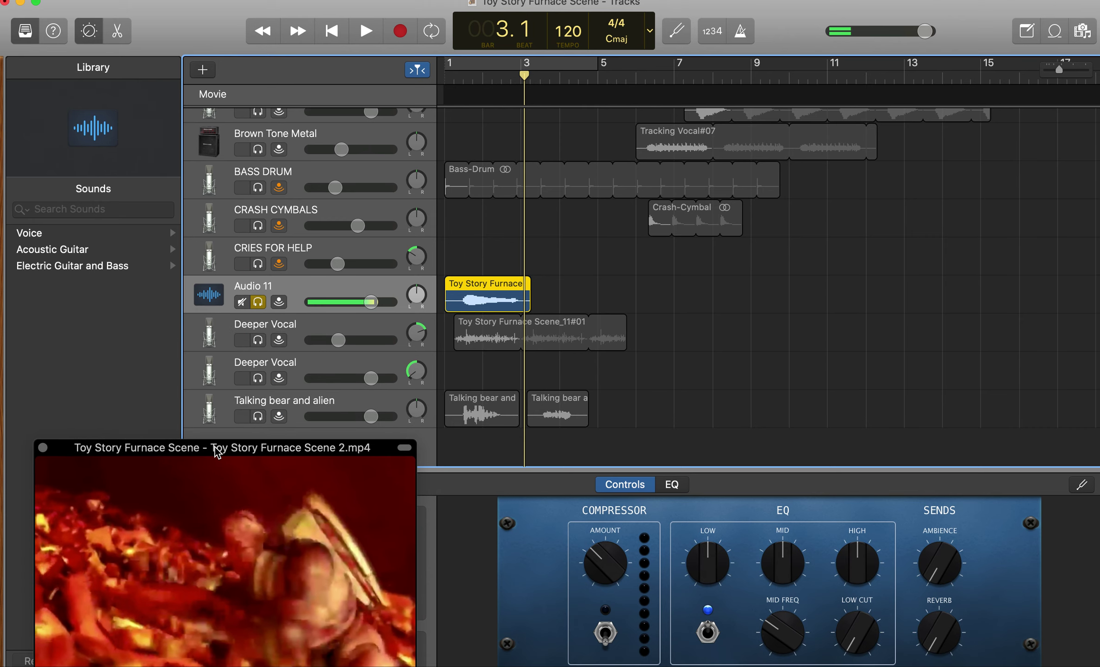
{"action": "left_click", "coordinate": [38, 236]}
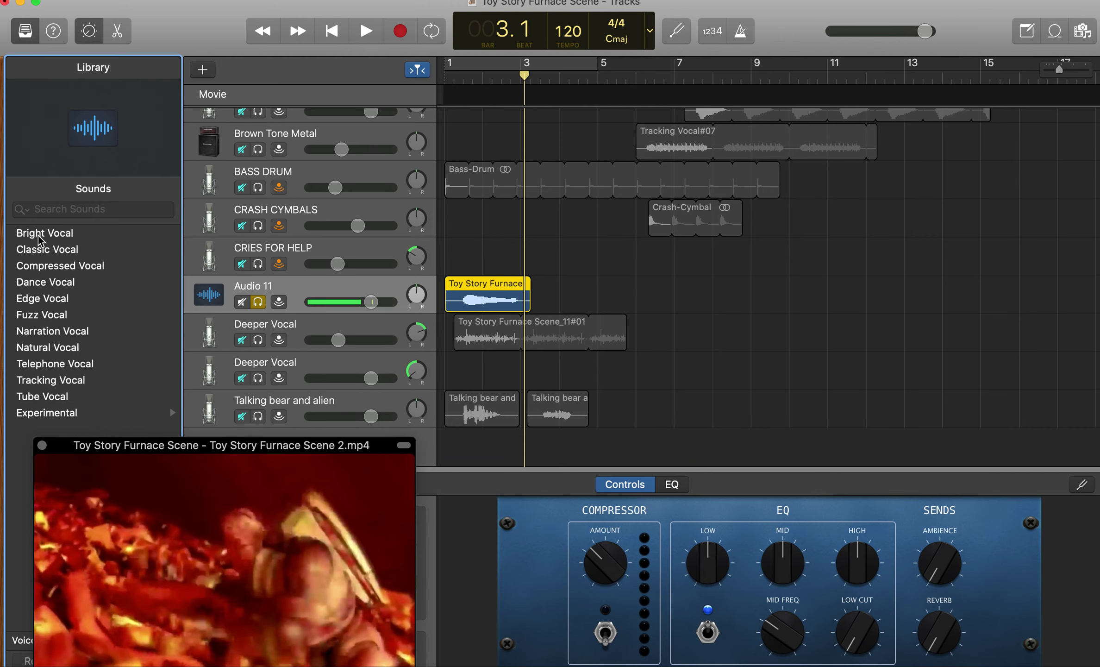
{"action": "left_click", "coordinate": [59, 414]}
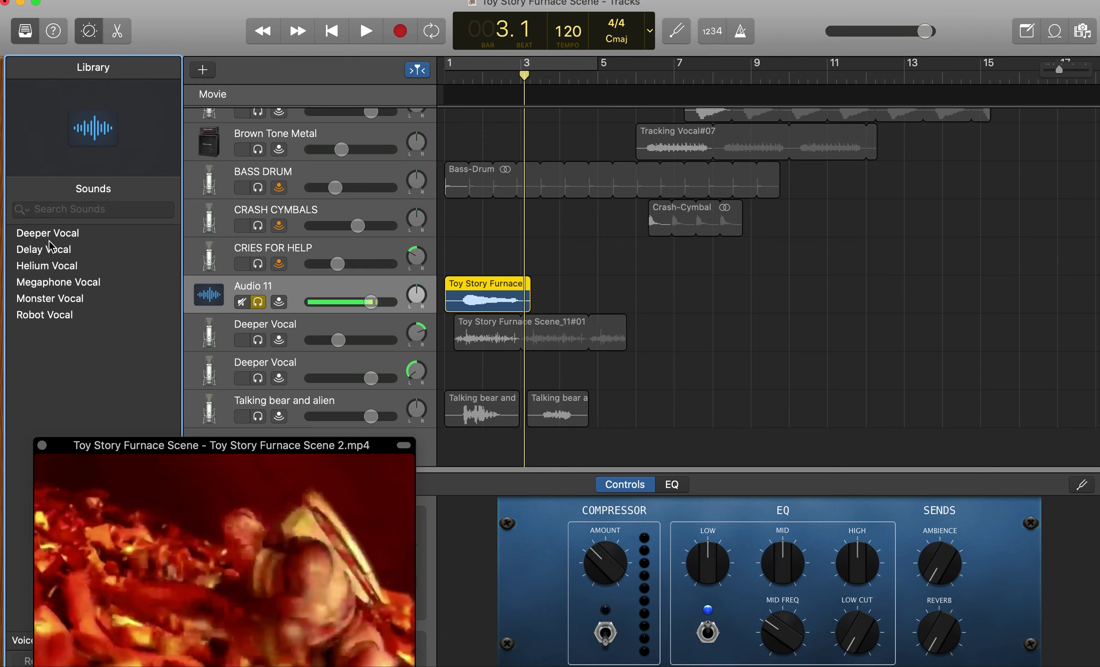
{"action": "left_click", "coordinate": [38, 250]}
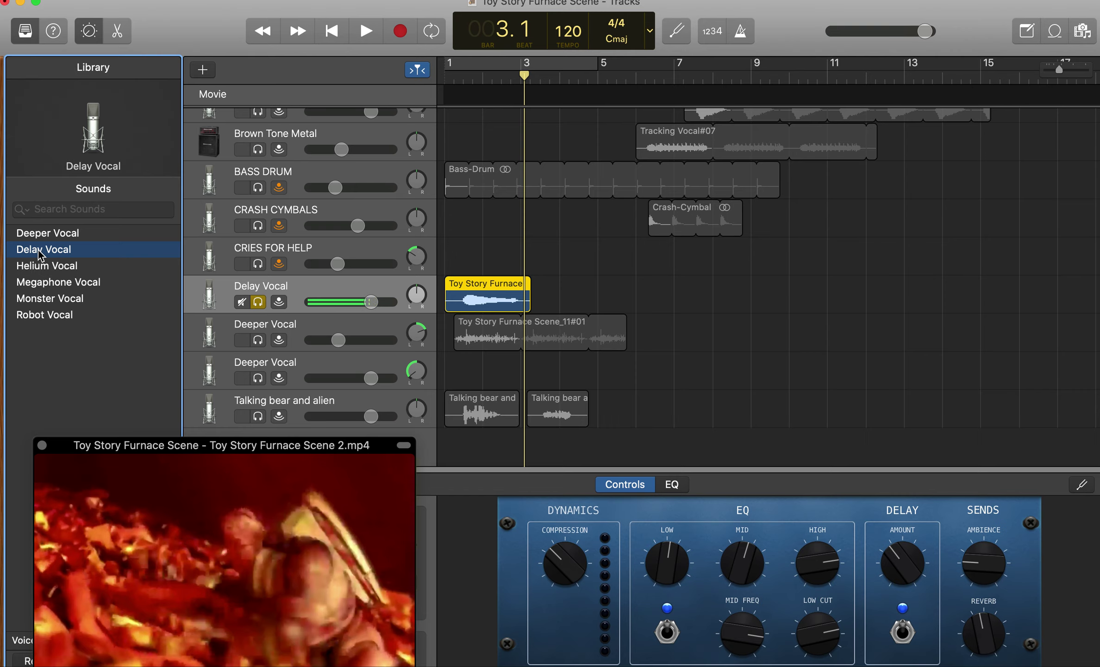
{"action": "left_click", "coordinate": [332, 33]}
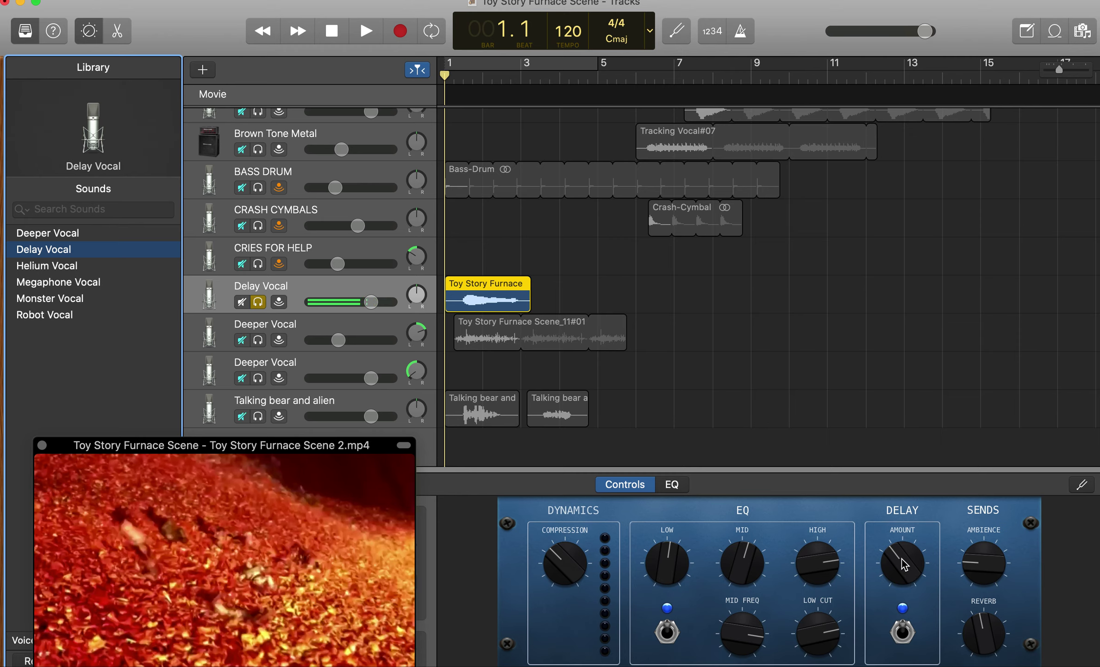
Step: Audition the echo, lower the Delay amount, then raise it to about halfway and replay
{"action": "key", "text": "space"}
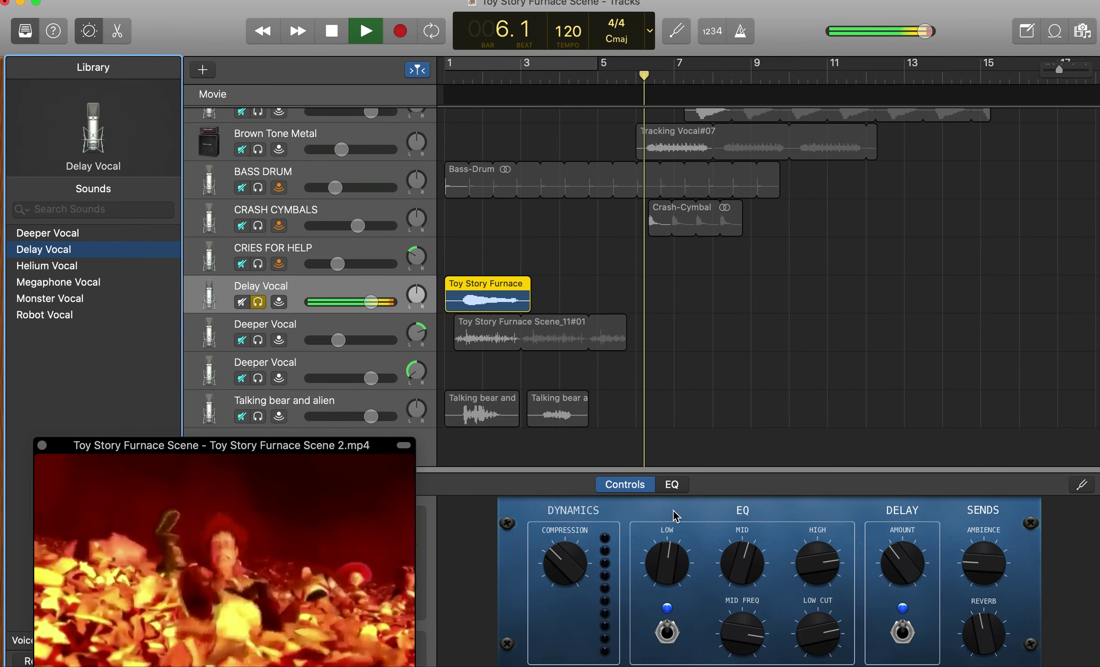
{"action": "key", "text": "space"}
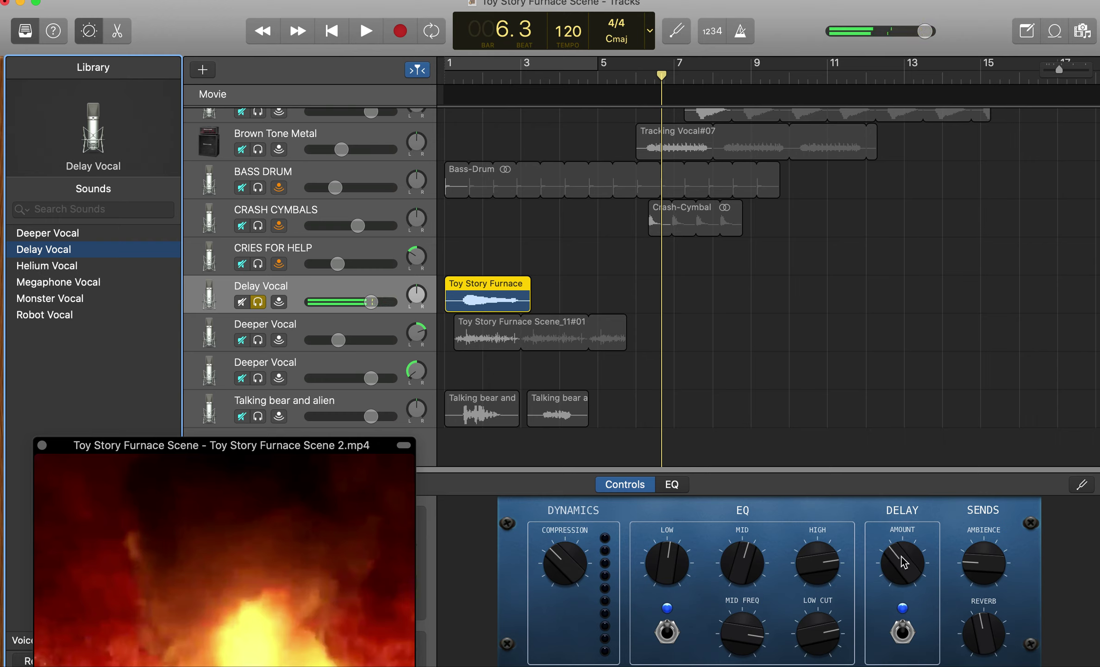
{"action": "left_click_drag", "start_coordinate": [899, 570], "coordinate": [896, 590]}
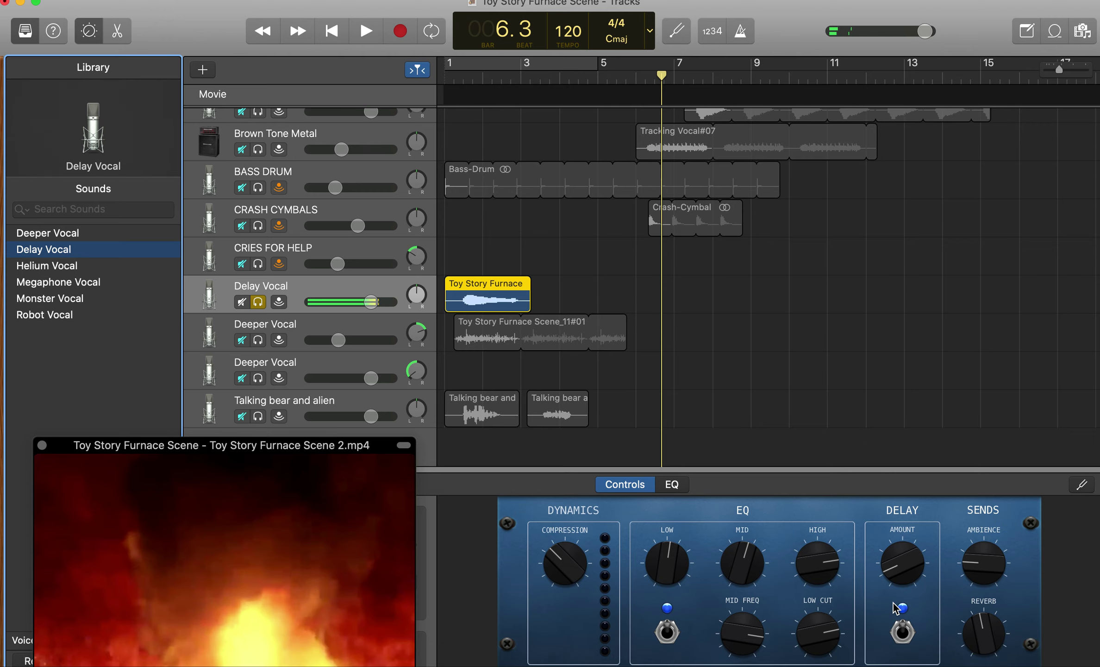
{"action": "left_click", "coordinate": [334, 32]}
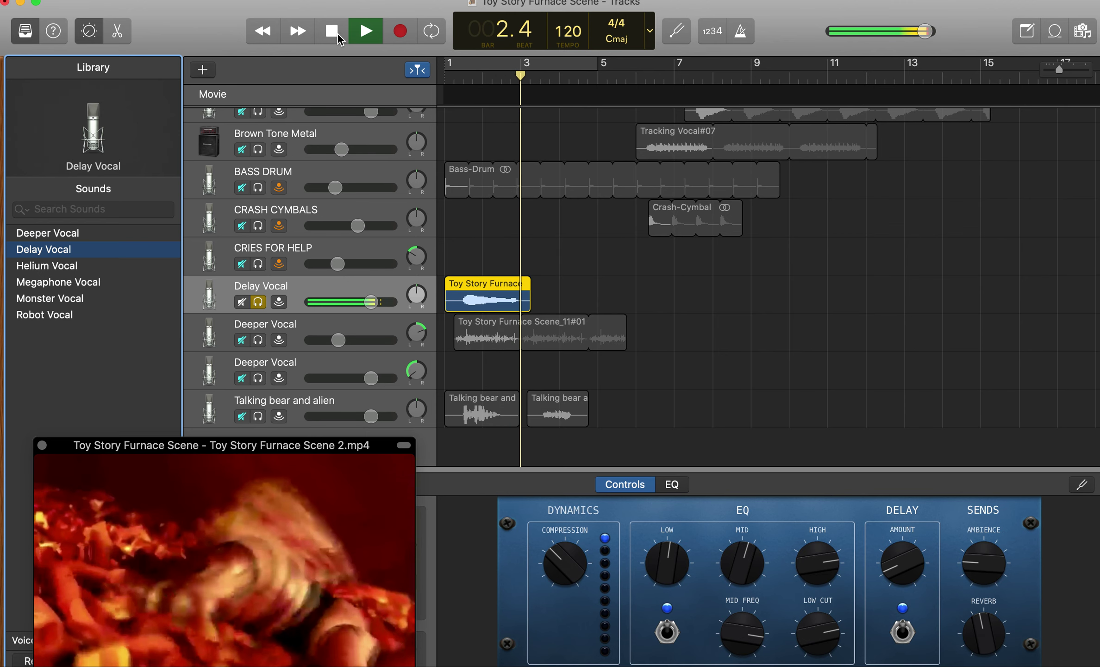
{"action": "left_click", "coordinate": [338, 34]}
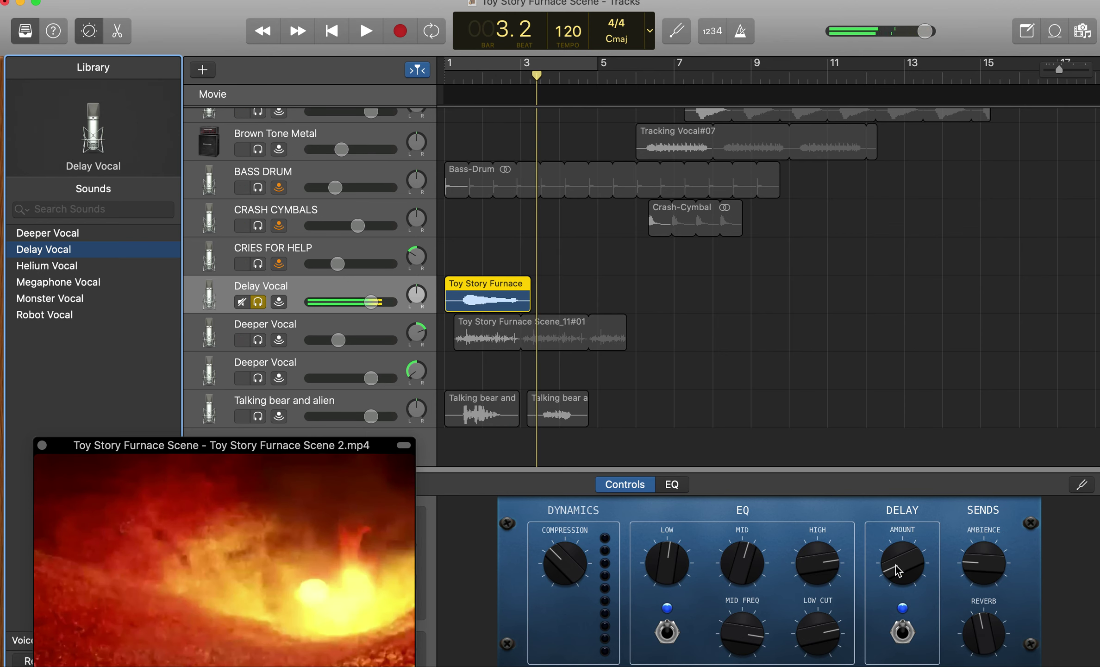
{"action": "left_click_drag", "start_coordinate": [896, 569], "coordinate": [903, 480]}
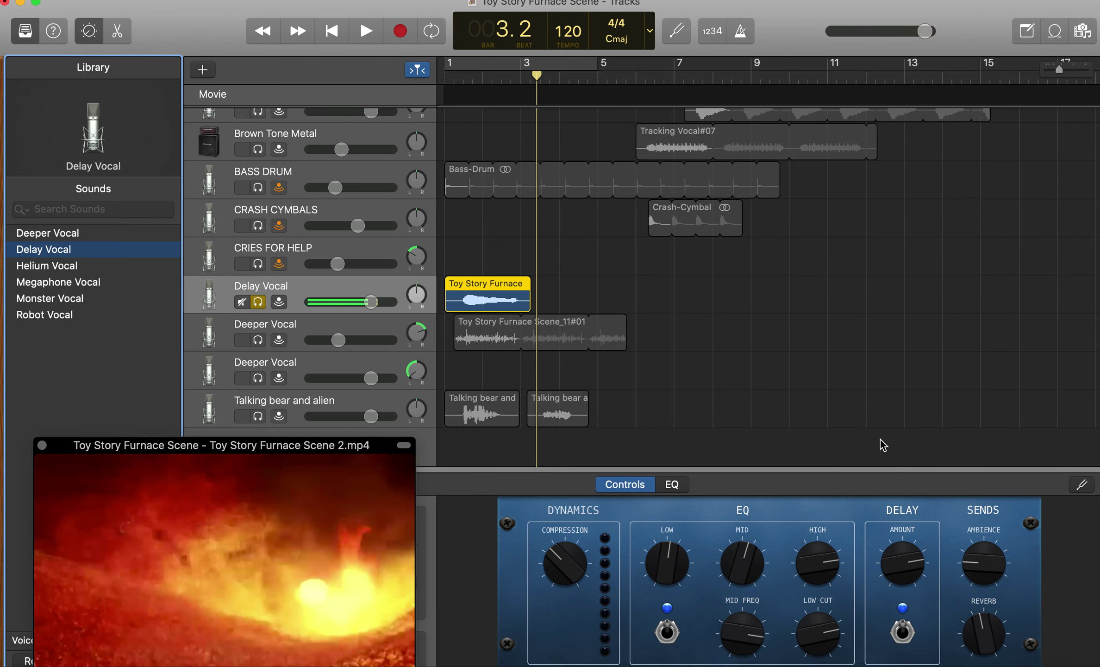
{"action": "left_click", "coordinate": [327, 34]}
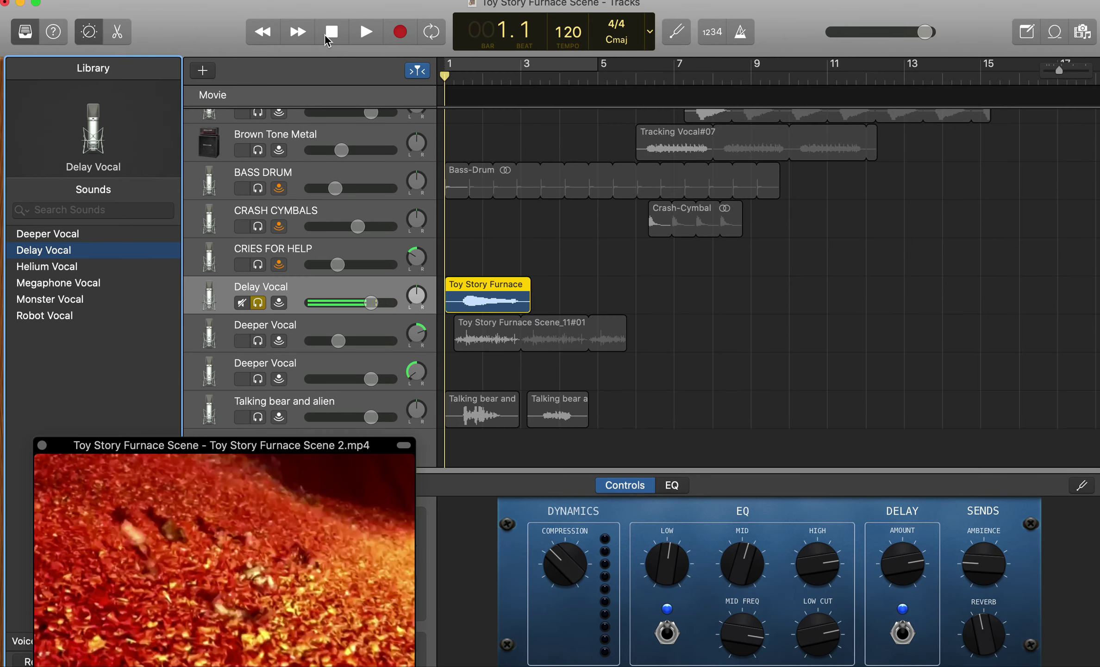
{"action": "key", "text": "space"}
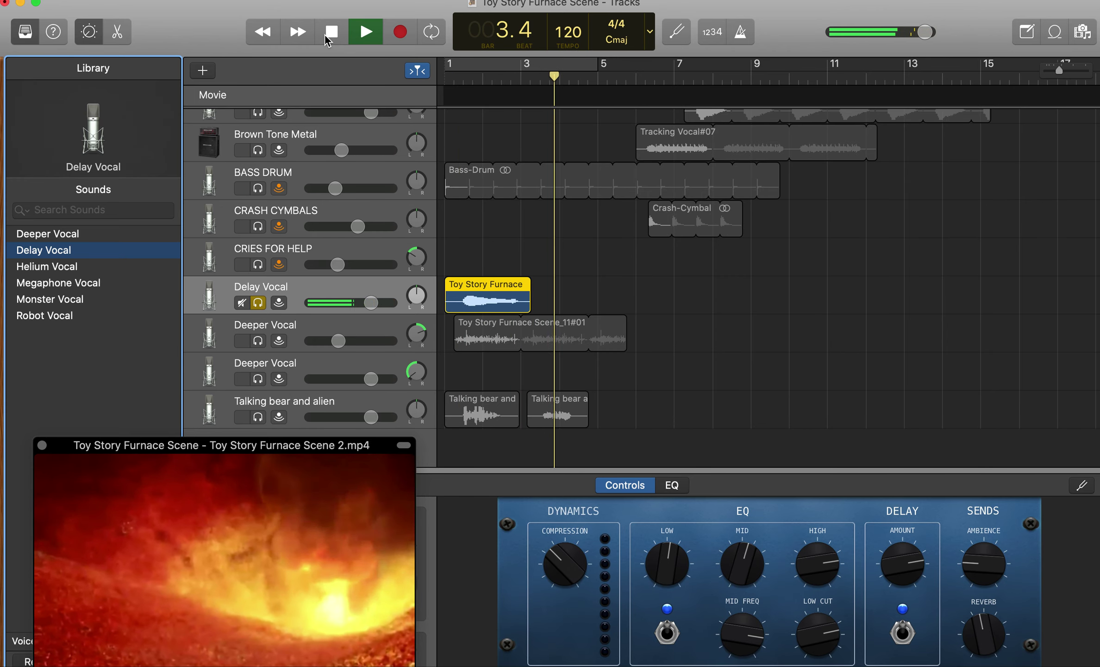
{"action": "key", "text": "space"}
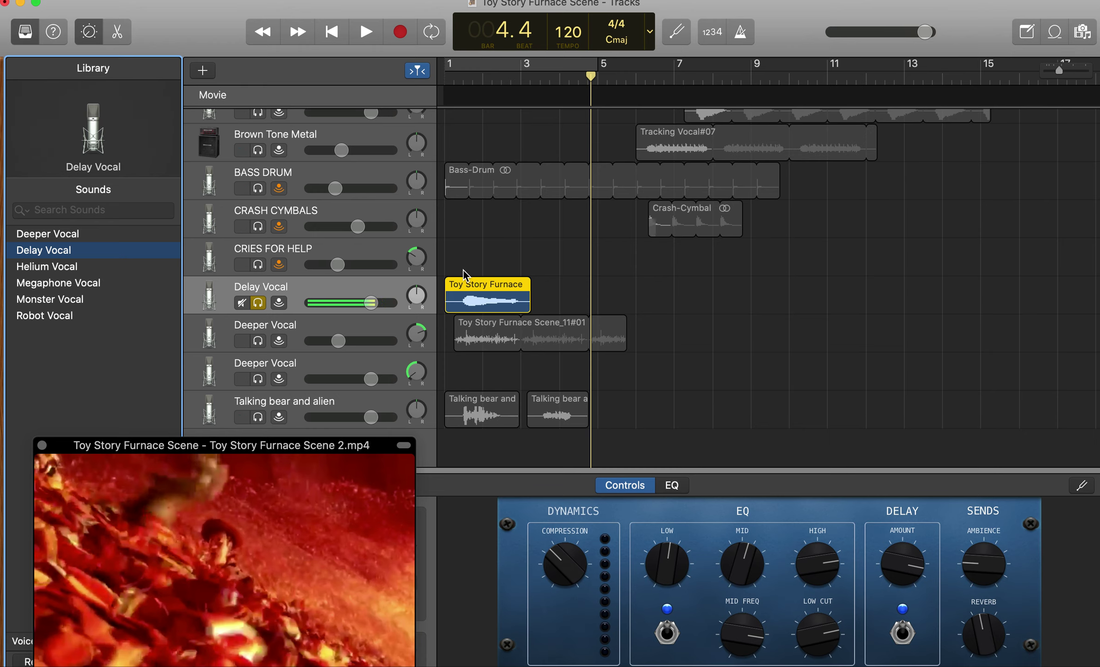
Step: Unsolo the Delay Vocal track and move the movie preview up out of the way
{"action": "left_click", "coordinate": [259, 303]}
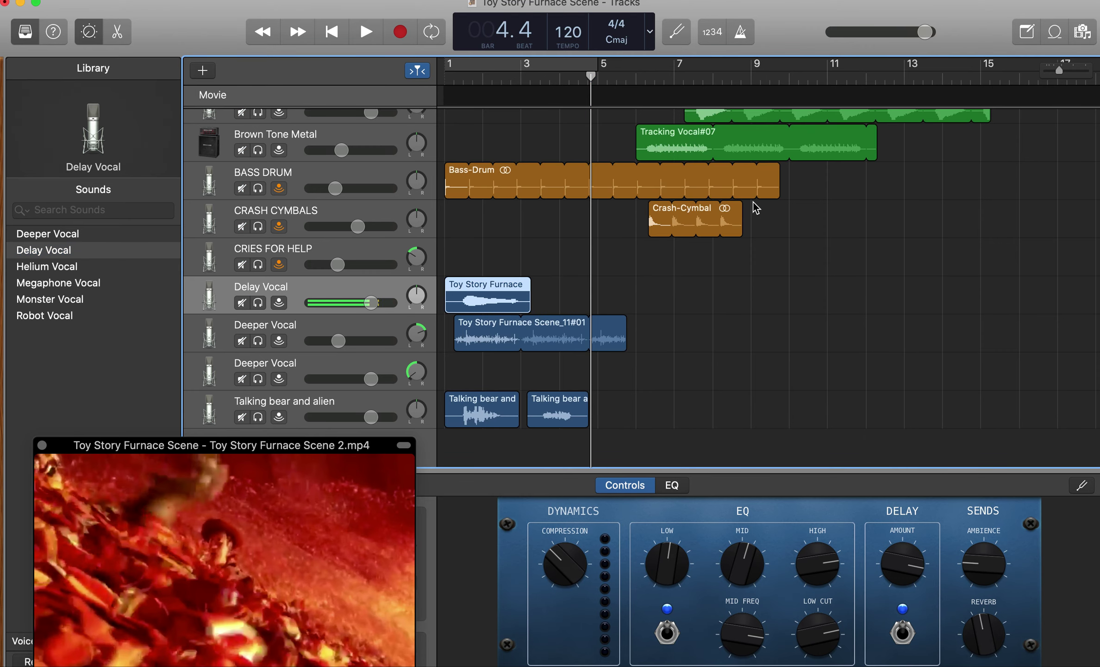
{"action": "scroll", "coordinate": [755, 208], "scroll_direction": "up", "scroll_amount": 3}
{"action": "scroll", "coordinate": [755, 206], "scroll_direction": "down", "scroll_amount": 2}
{"action": "scroll", "coordinate": [750, 218], "scroll_direction": "down", "scroll_amount": 2}
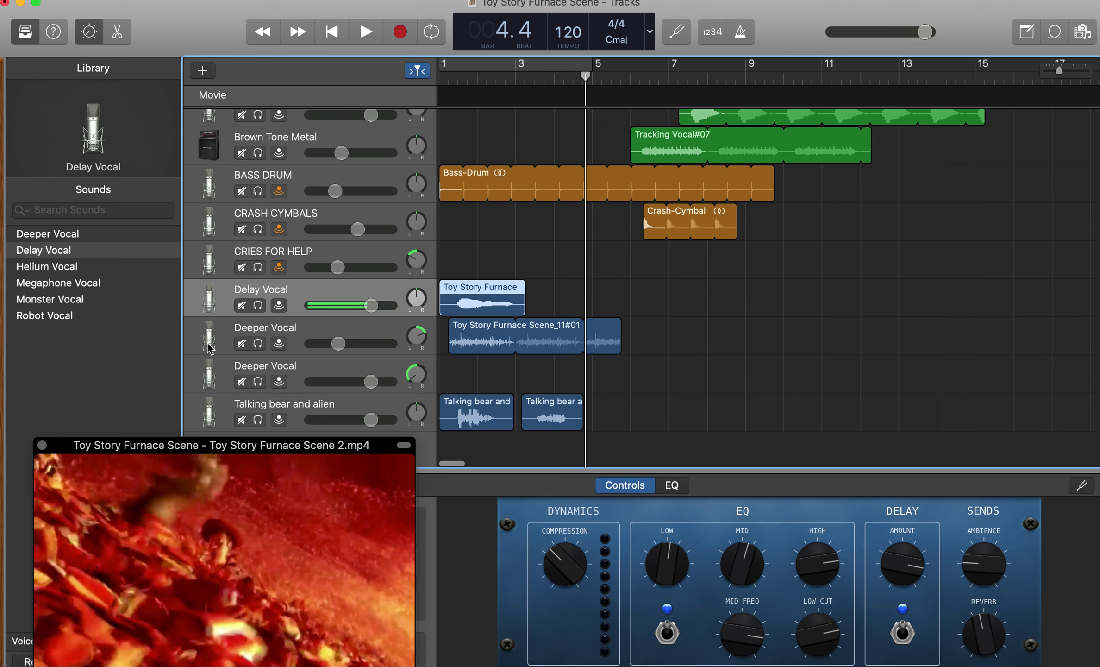
{"action": "left_click_drag", "start_coordinate": [259, 454], "coordinate": [252, 229]}
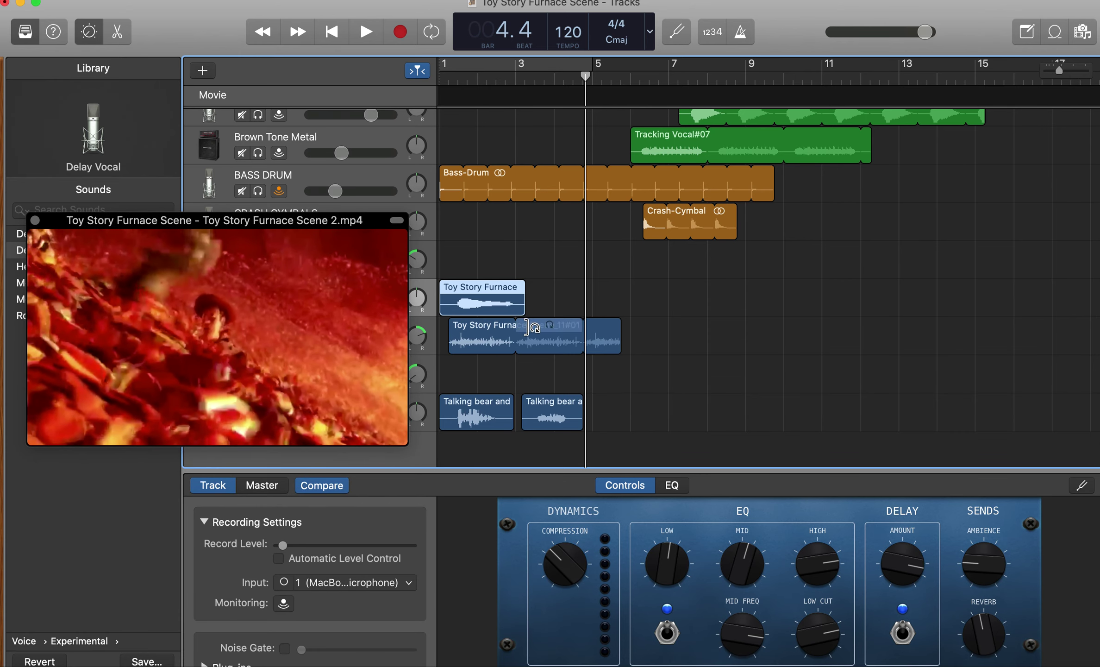
Step: Move the Toy Story Furnace take to bar 5.3 and Scene_11#01 to bar 1, enlarging the movie
{"action": "left_click_drag", "start_coordinate": [489, 290], "coordinate": [662, 292]}
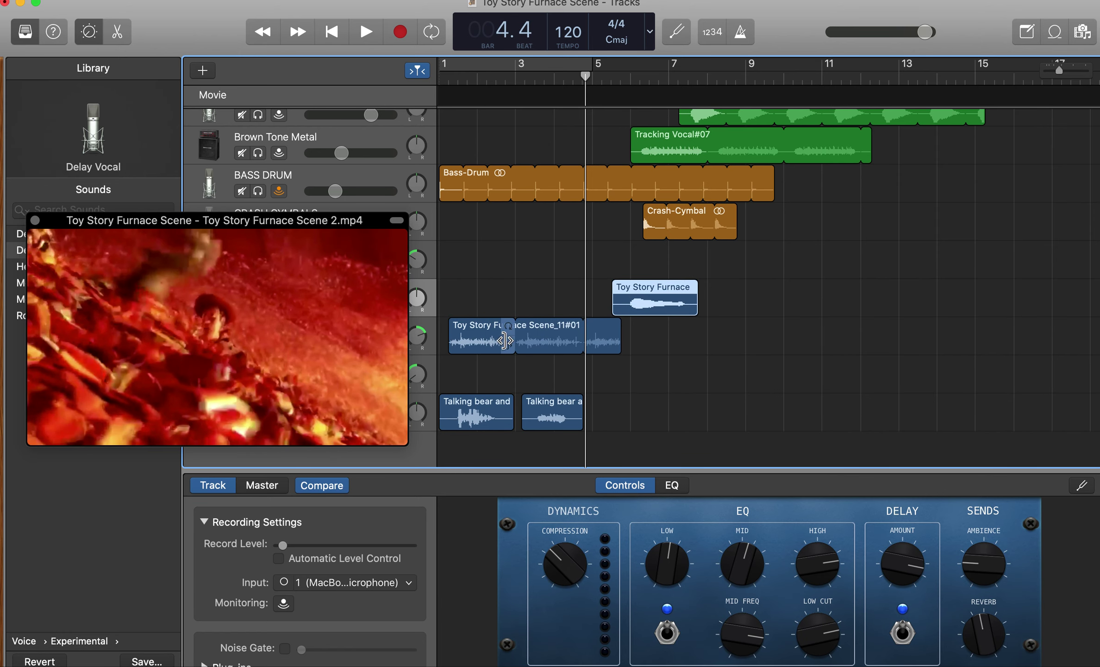
{"action": "left_click_drag", "start_coordinate": [475, 332], "coordinate": [465, 332]}
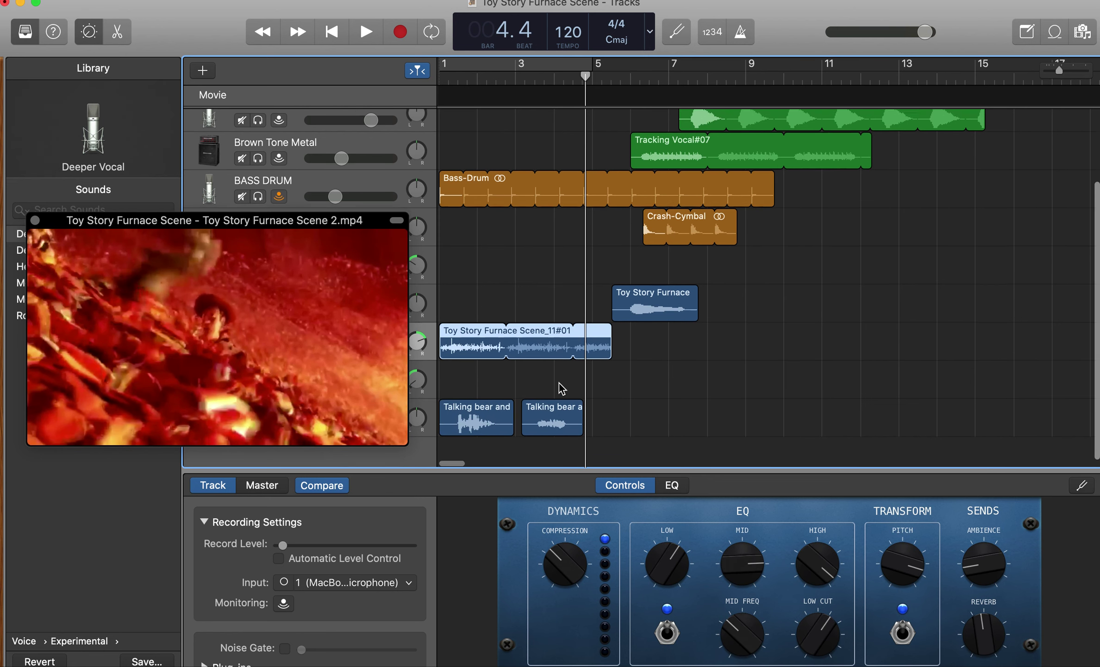
{"action": "scroll", "coordinate": [561, 388], "scroll_direction": "up", "scroll_amount": 2}
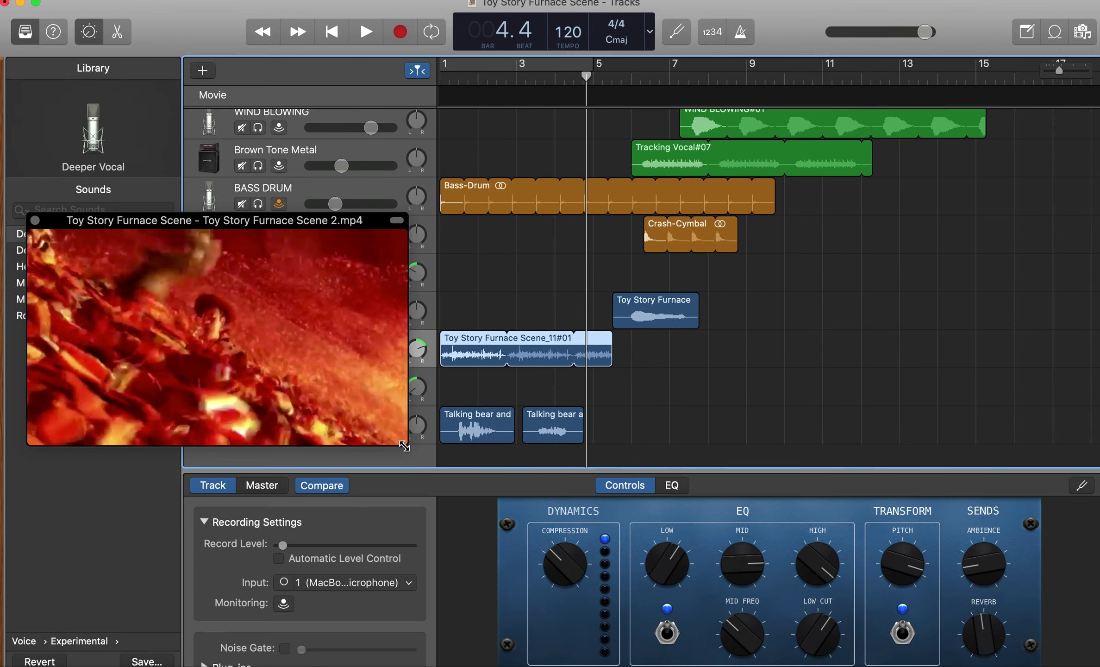
{"action": "left_click_drag", "start_coordinate": [404, 446], "coordinate": [434, 460]}
{"action": "left_click", "coordinate": [340, 35]}
{"action": "key", "text": "space"}
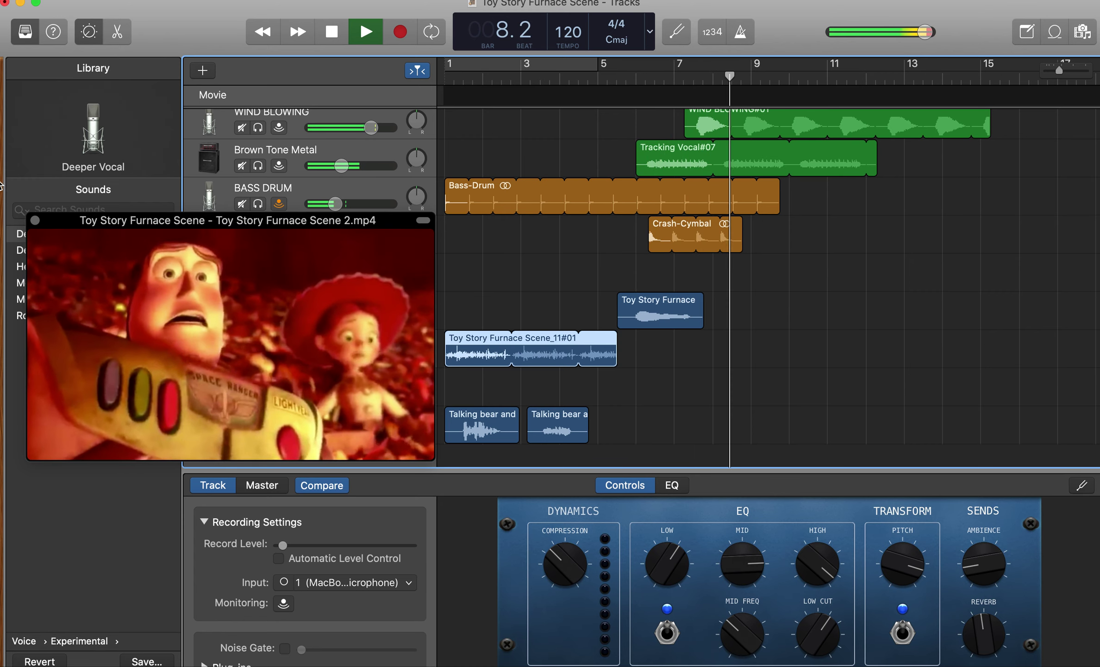
{"action": "mouse_move", "coordinate": [84, 417]}
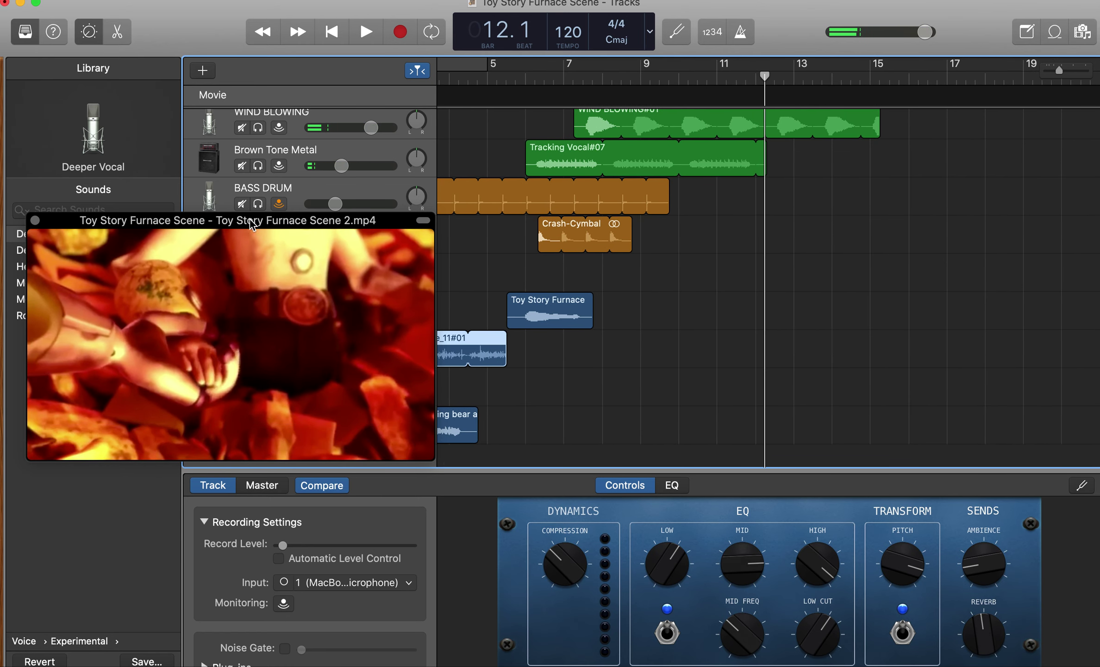
Step: Go back to the Library's top-level sound categories and scroll the timeline back to bar 1
{"action": "left_click_drag", "start_coordinate": [243, 224], "coordinate": [211, 451]}
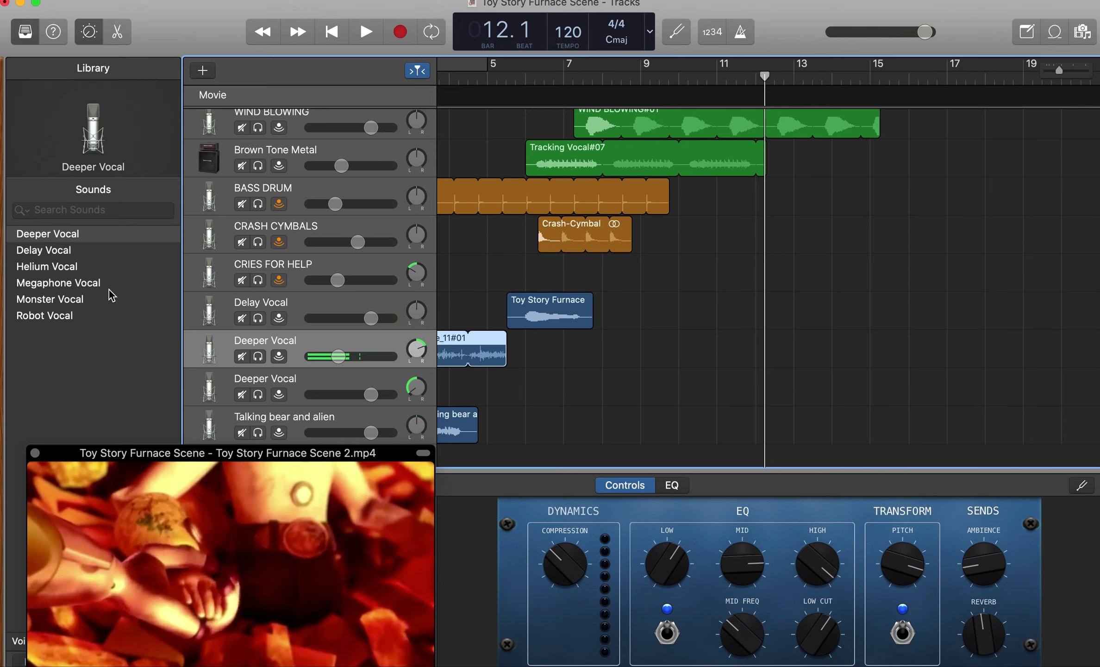
{"action": "scroll", "coordinate": [93, 238], "scroll_direction": "down", "scroll_amount": 2}
{"action": "left_click_drag", "start_coordinate": [137, 454], "coordinate": [121, 226]}
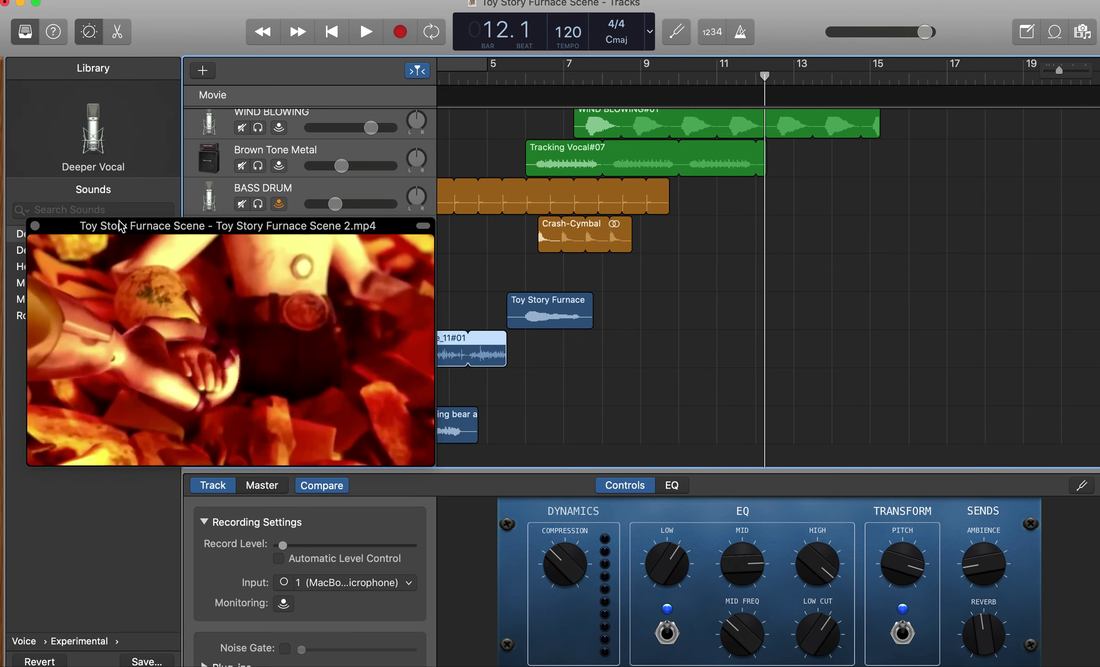
{"action": "left_click", "coordinate": [29, 644]}
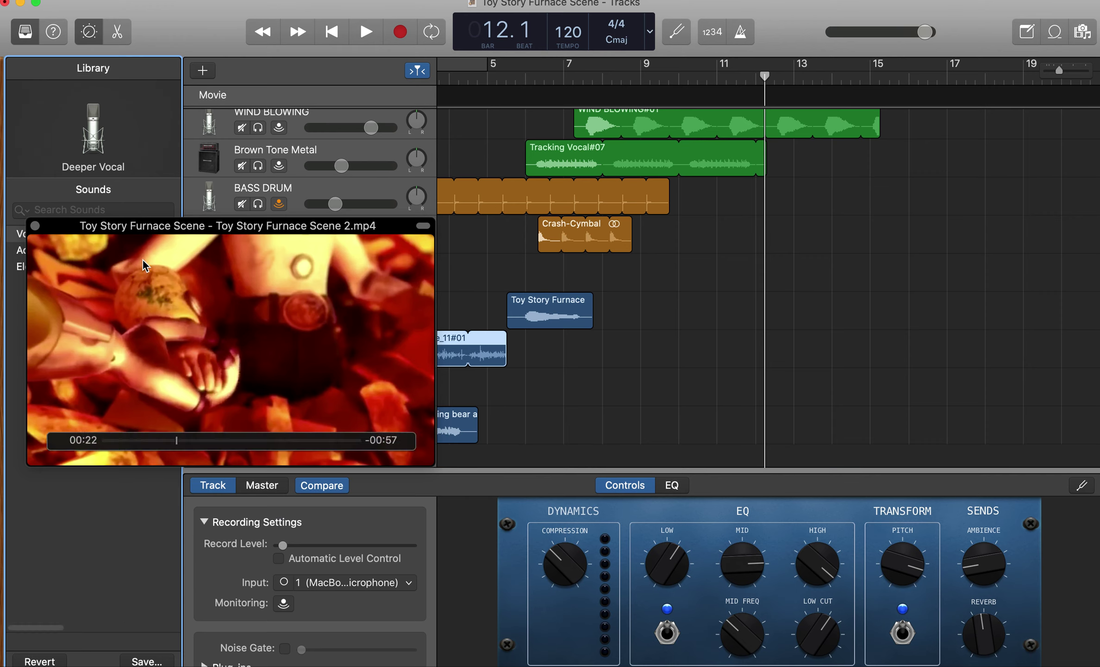
{"action": "left_click_drag", "start_coordinate": [158, 234], "coordinate": [135, 321]}
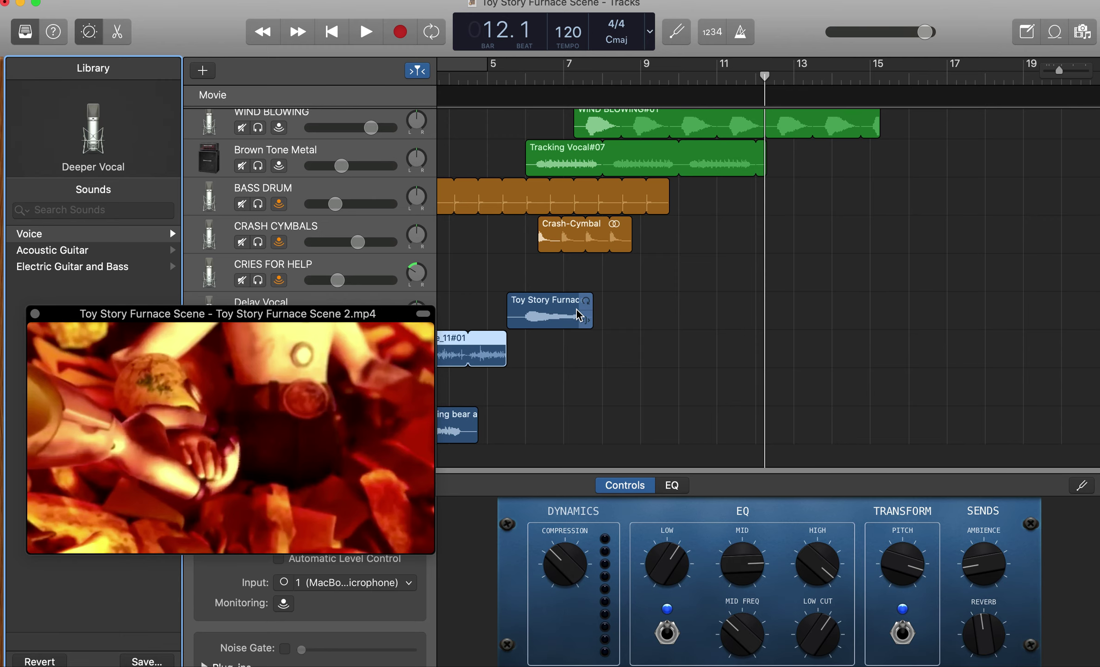
{"action": "scroll", "coordinate": [577, 309], "scroll_direction": "left", "scroll_amount": 5}
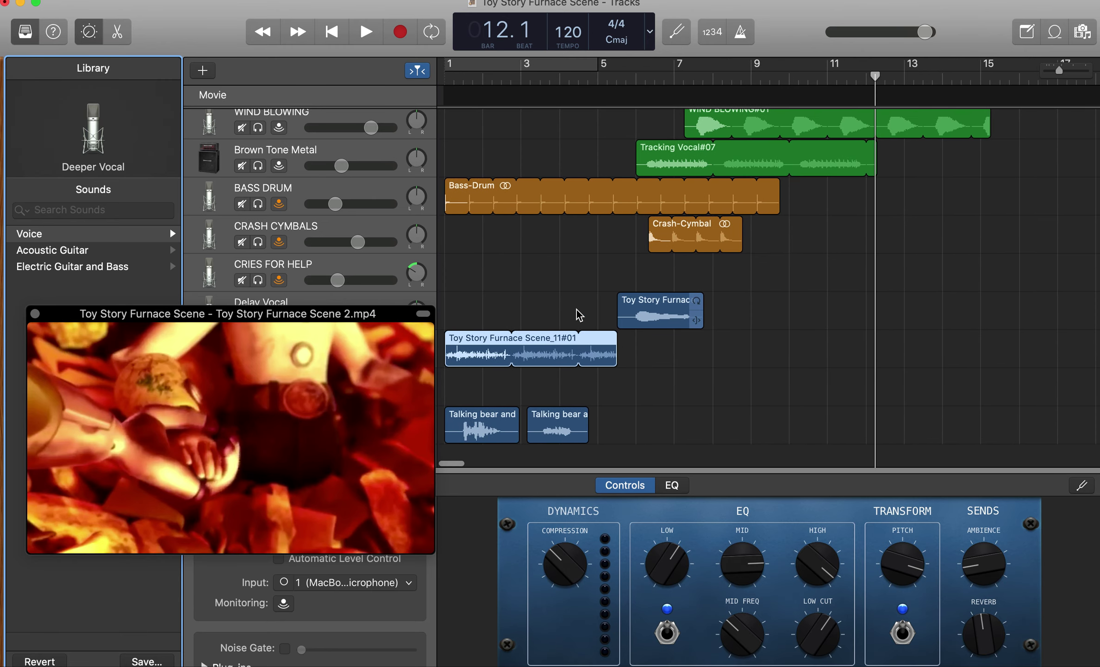